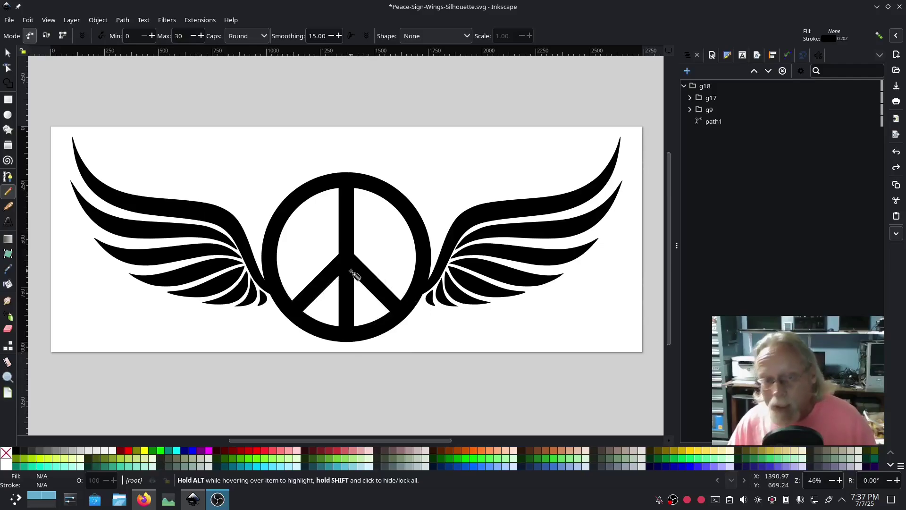
Switch to Firefox and scroll to the Intersections examples on the Ink/Stitch satin tools page
{"action": "key", "text": "alt+Tab"}
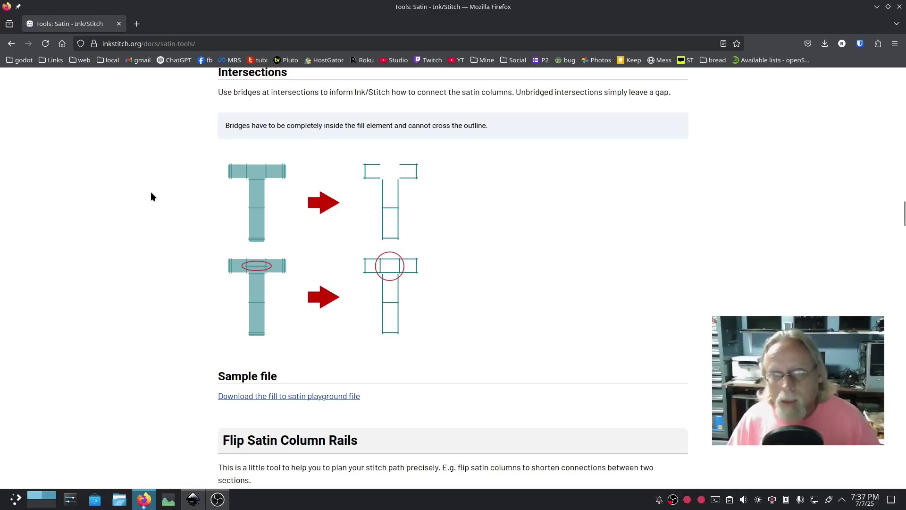
{"action": "scroll", "coordinate": [151, 192], "scroll_direction": "up", "scroll_amount": 2}
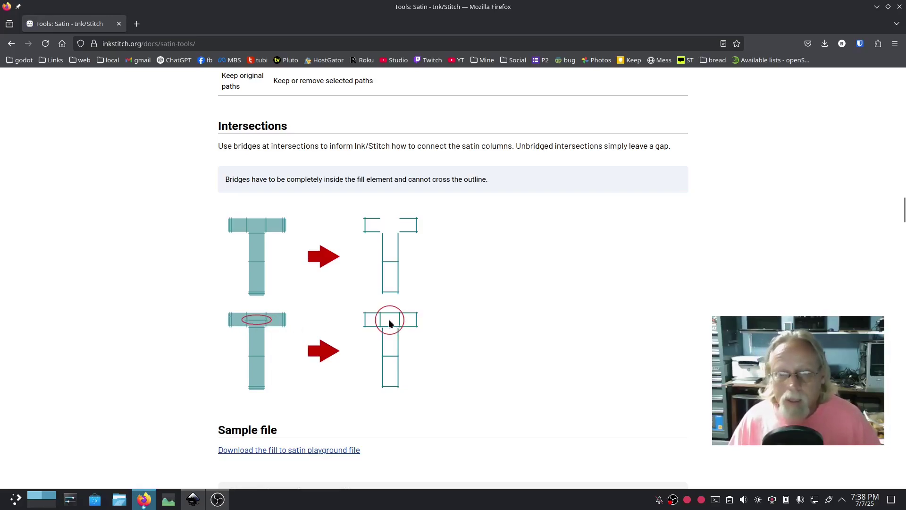
Return to Inkscape, expand groups g9 and g17, and select the peace sign path1
{"action": "left_click", "coordinate": [119, 24]}
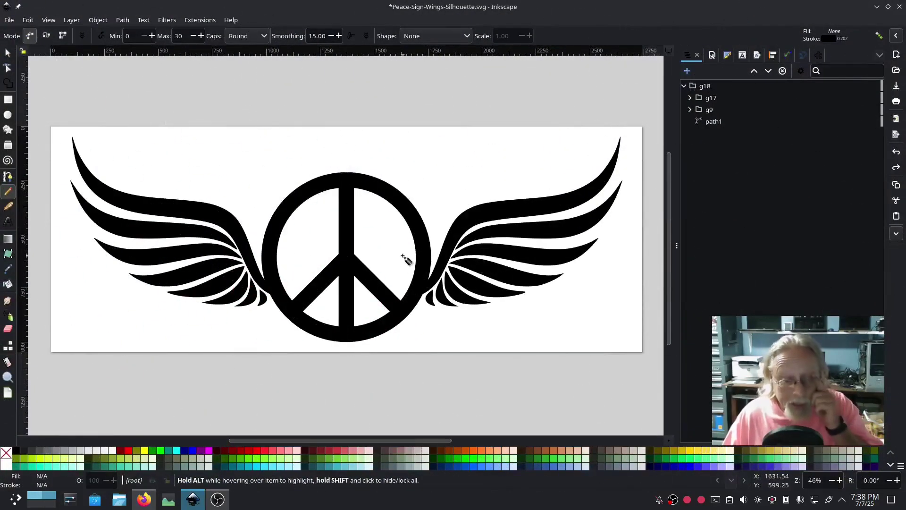
{"action": "left_click", "coordinate": [689, 109]}
{"action": "left_click", "coordinate": [690, 97]}
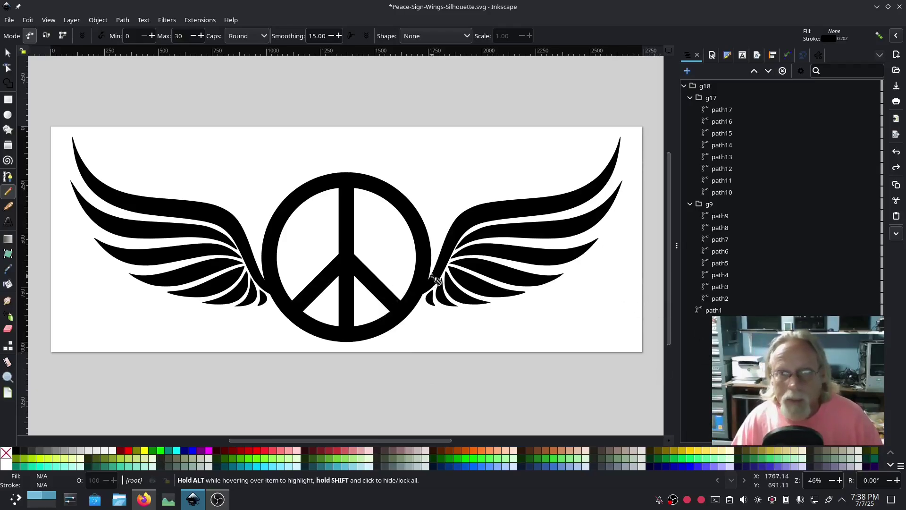
{"action": "left_click", "coordinate": [714, 310]}
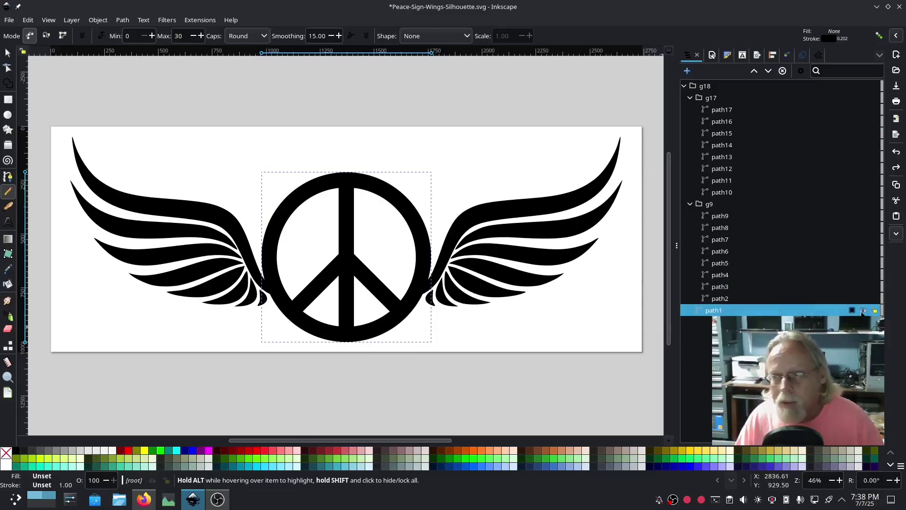
Leave path1 visible after toggling its eye icon, and hide wing groups g9 and g17
{"action": "left_click", "coordinate": [863, 310]}
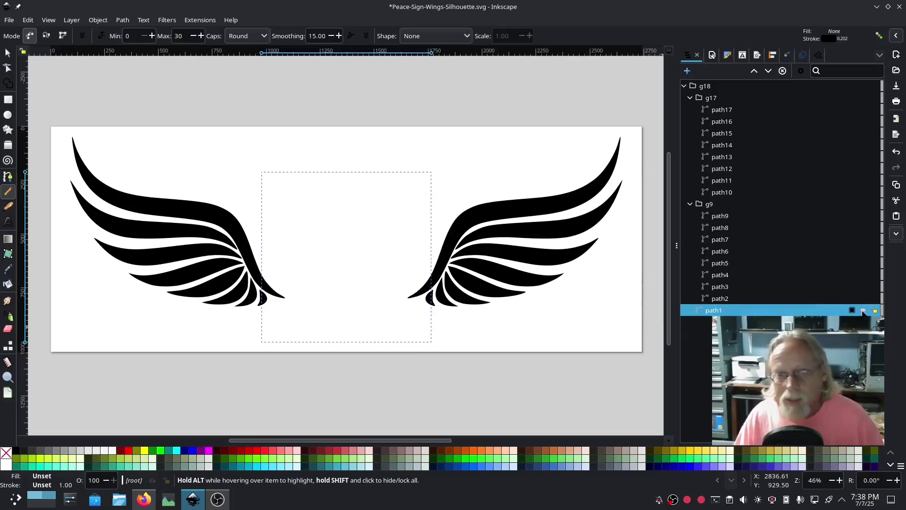
{"action": "left_click", "coordinate": [863, 311]}
{"action": "left_click", "coordinate": [863, 310]}
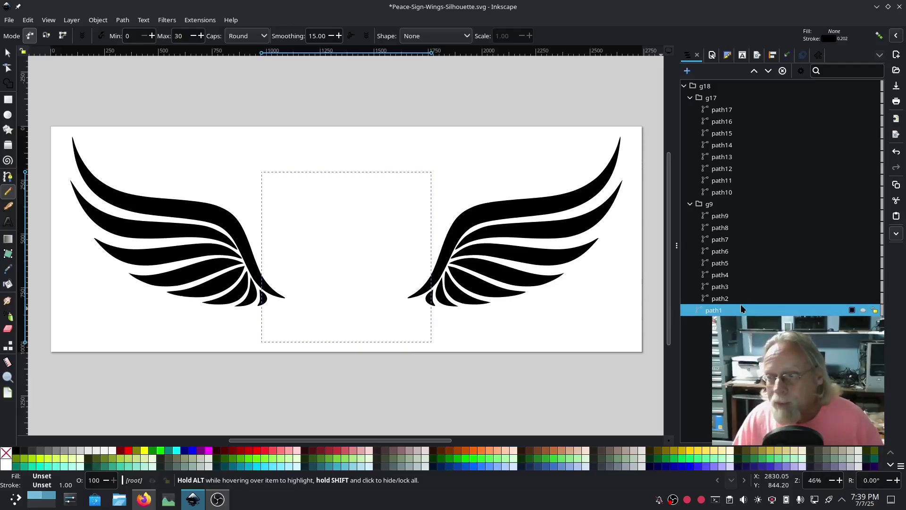
{"action": "left_click", "coordinate": [863, 310]}
{"action": "left_click", "coordinate": [864, 310]}
{"action": "left_click", "coordinate": [863, 310]}
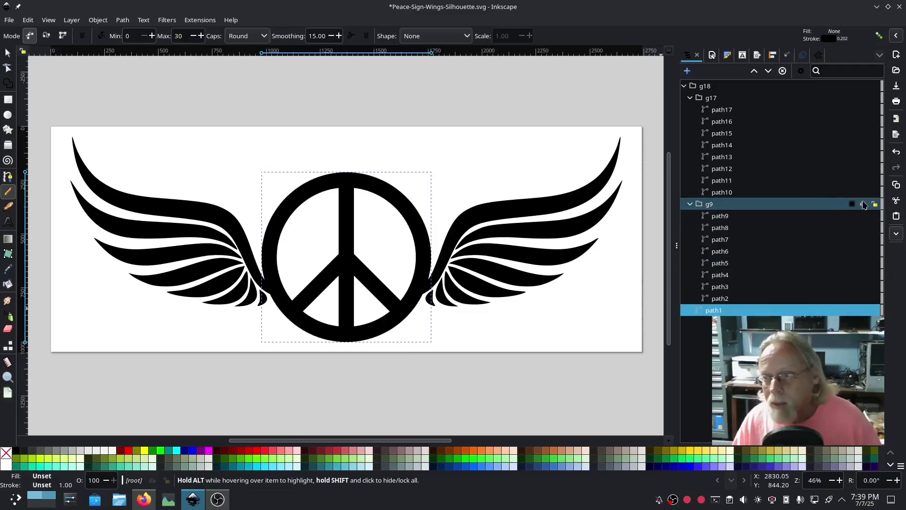
{"action": "left_click", "coordinate": [863, 204]}
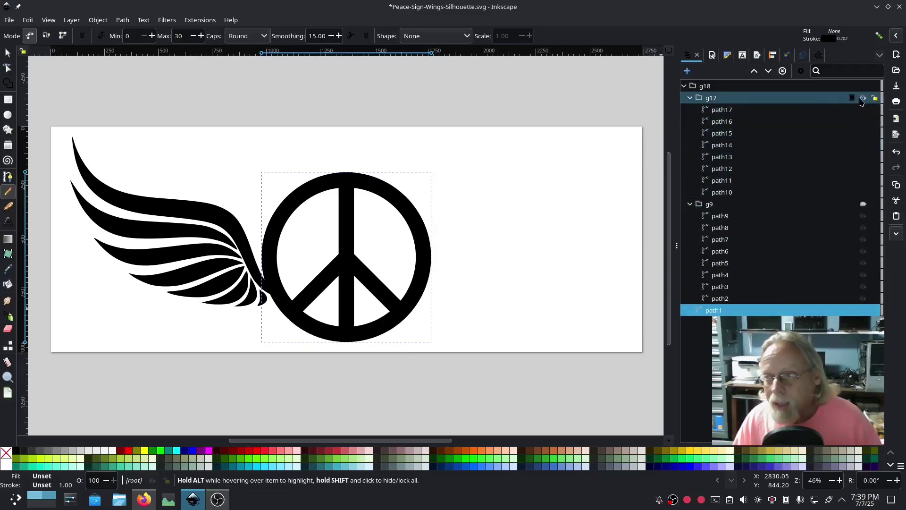
{"action": "left_click", "coordinate": [863, 98]}
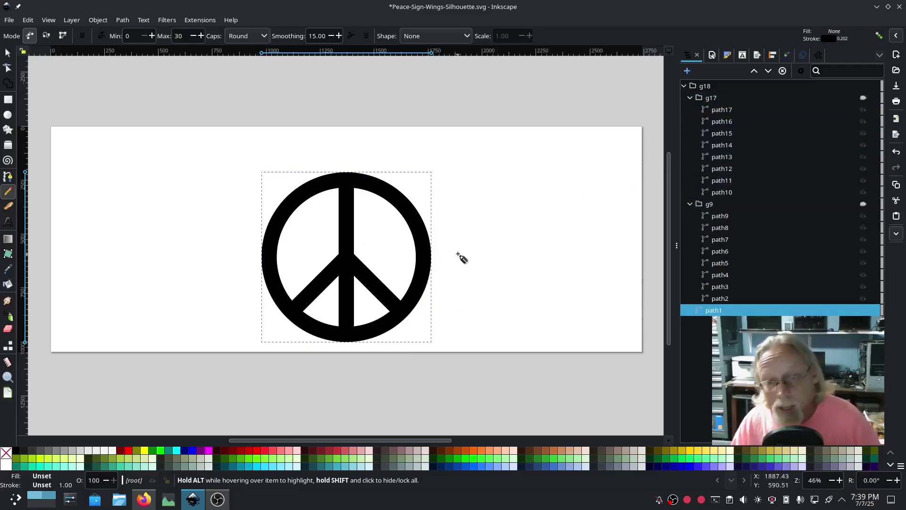
Zoom in on the peace sign and set its opacity to about 41% in Fill and Stroke
{"action": "scroll", "coordinate": [325, 332], "scroll_direction": "up", "scroll_amount": 2}
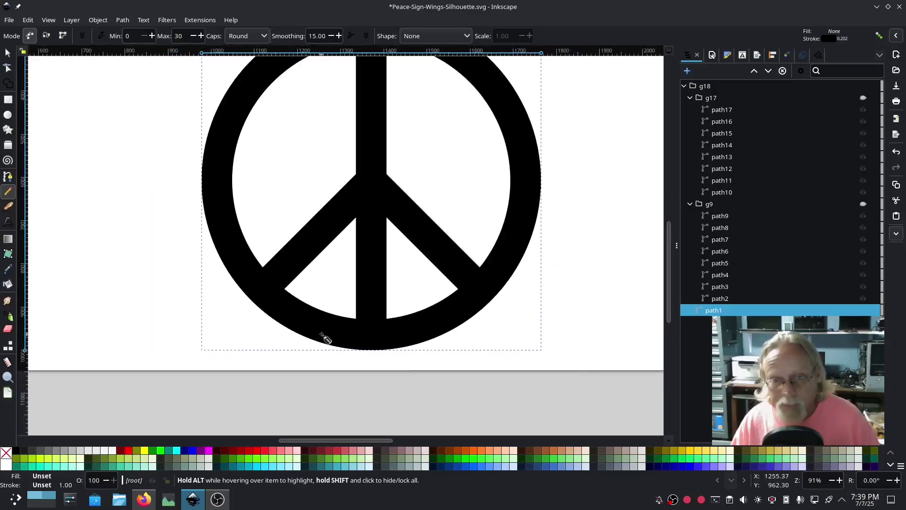
{"action": "scroll", "coordinate": [340, 312], "scroll_direction": "up", "scroll_amount": 2}
{"action": "scroll", "coordinate": [340, 304], "scroll_direction": "down", "scroll_amount": 2}
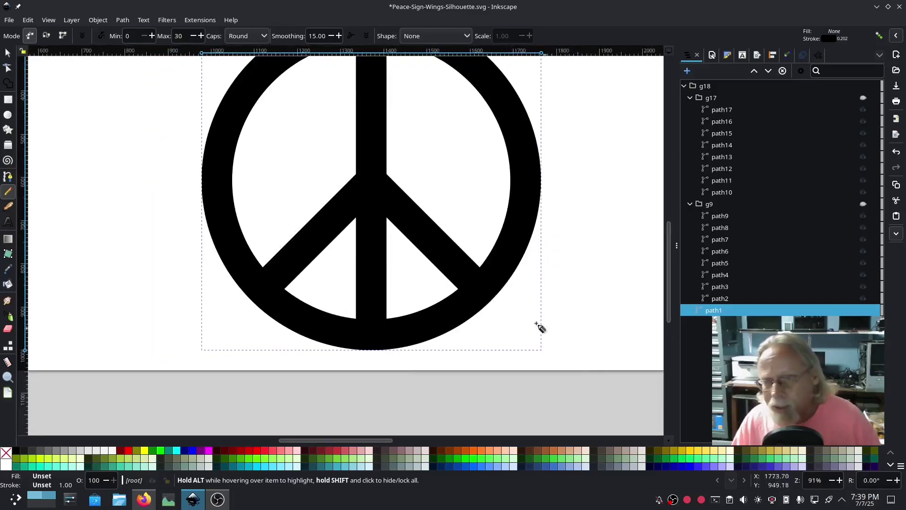
{"action": "scroll", "coordinate": [533, 322], "scroll_direction": "up", "scroll_amount": 3}
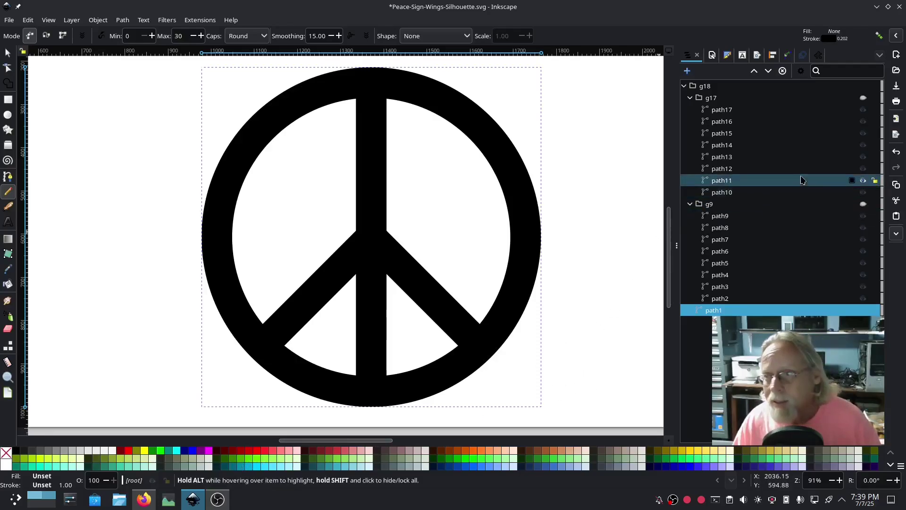
{"action": "left_click", "coordinate": [727, 55]}
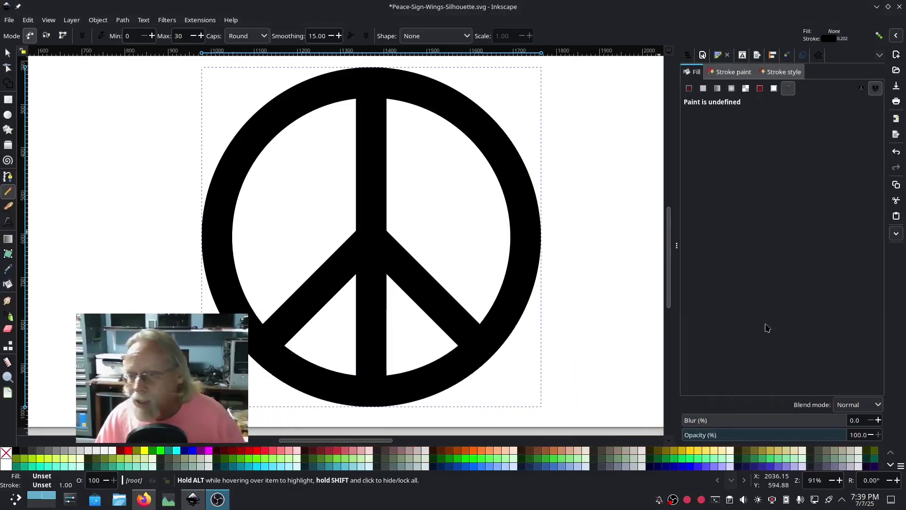
{"action": "left_click", "coordinate": [750, 434]}
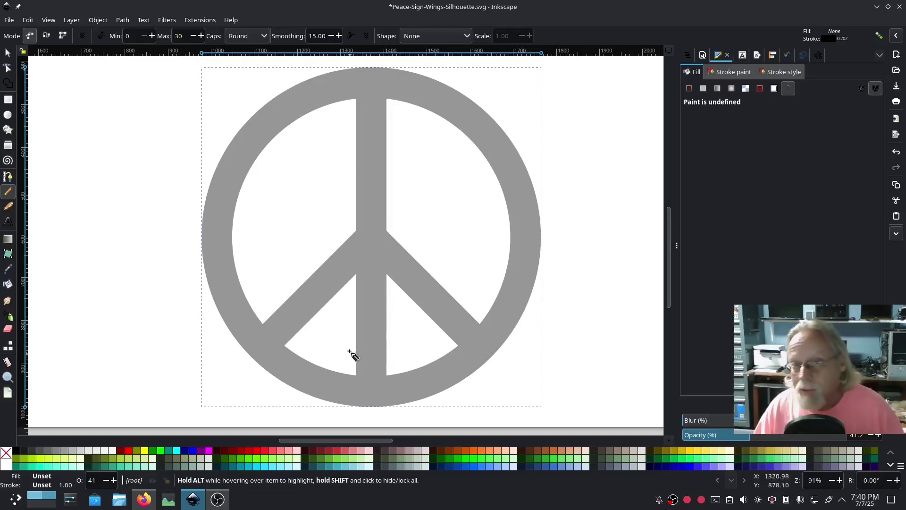
Zoom in and draw four lines boxing where the stem meets the ring, including a centre line
{"action": "scroll", "coordinate": [345, 142], "scroll_direction": "up", "scroll_amount": 3}
{"action": "scroll", "coordinate": [349, 188], "scroll_direction": "up", "scroll_amount": 3}
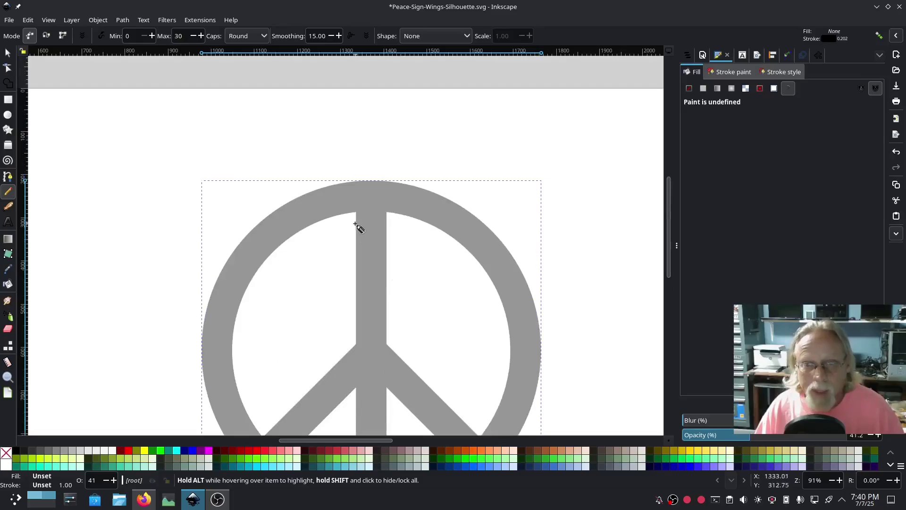
{"action": "scroll", "coordinate": [354, 217], "scroll_direction": "up", "scroll_amount": 3, "text": "ctrl"}
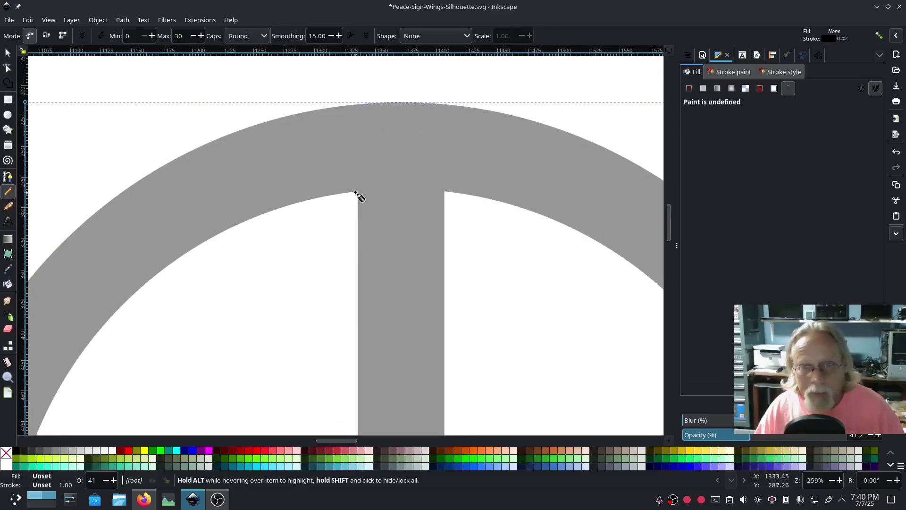
{"action": "left_click_drag", "start_coordinate": [355, 193], "coordinate": [446, 192]}
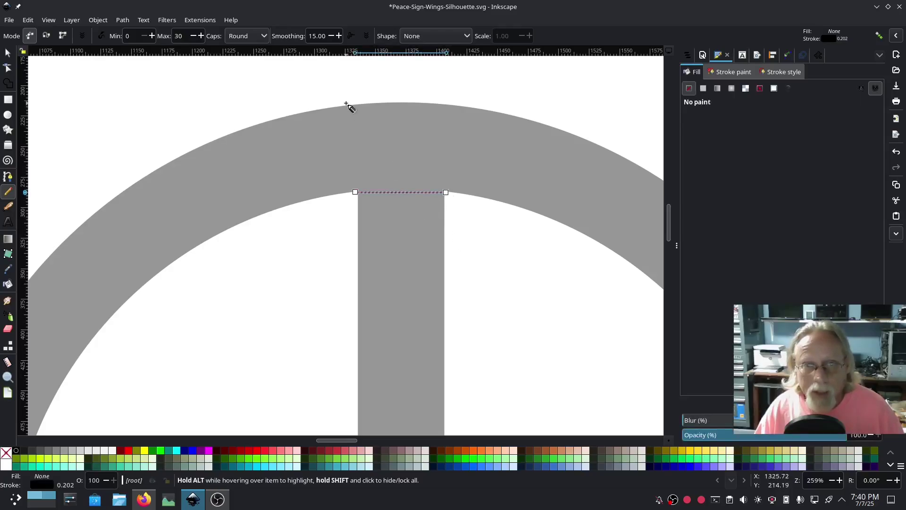
{"action": "left_click_drag", "start_coordinate": [346, 103], "coordinate": [348, 194]}
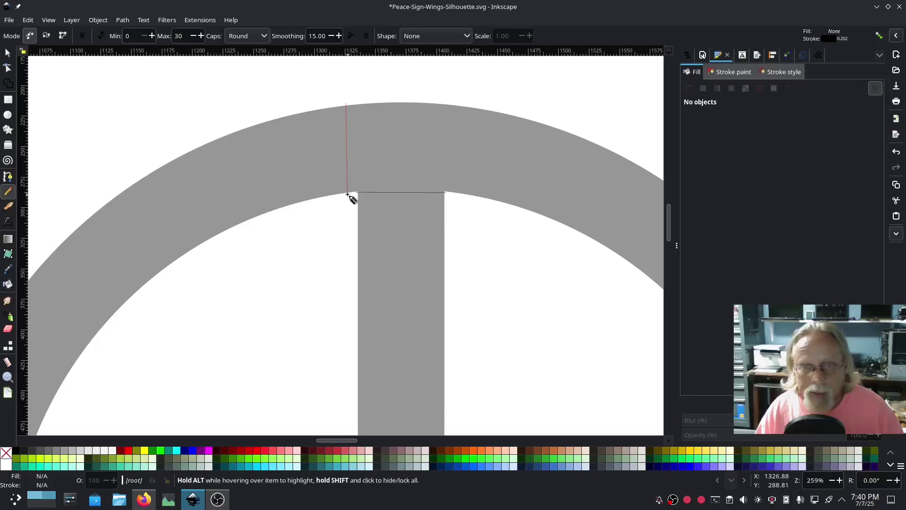
{"action": "left_click_drag", "start_coordinate": [458, 103], "coordinate": [456, 195]}
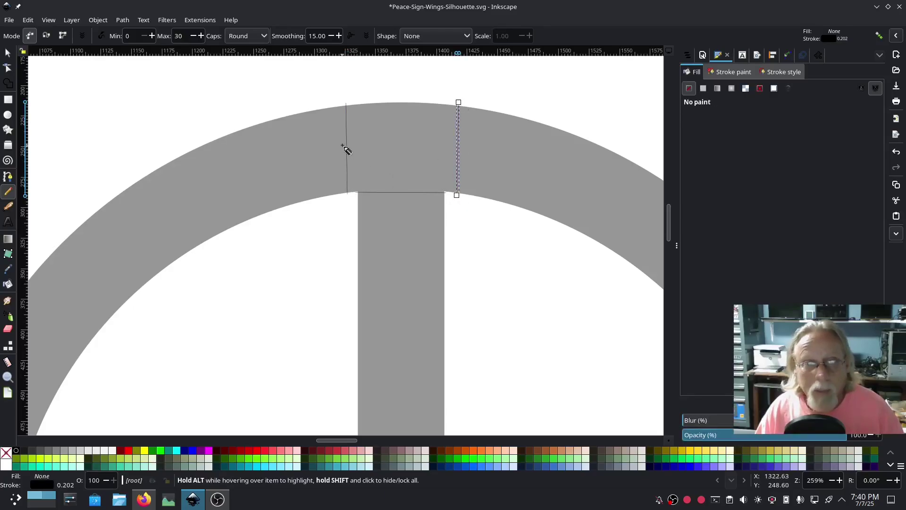
{"action": "left_click_drag", "start_coordinate": [342, 146], "coordinate": [462, 146]}
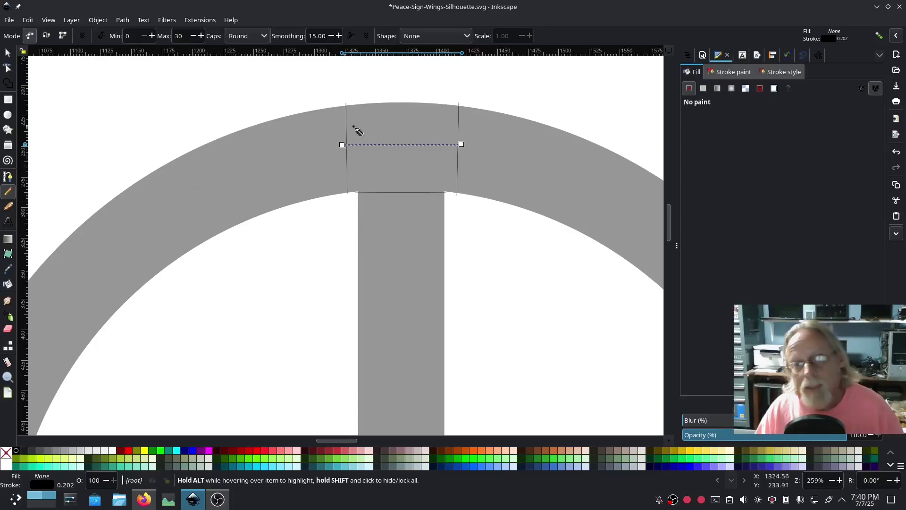
Draw lines outlining the stem's branch junction: both edges, top, bottom and a vertical centre line
{"action": "scroll", "coordinate": [516, 297], "scroll_direction": "down", "scroll_amount": 3}
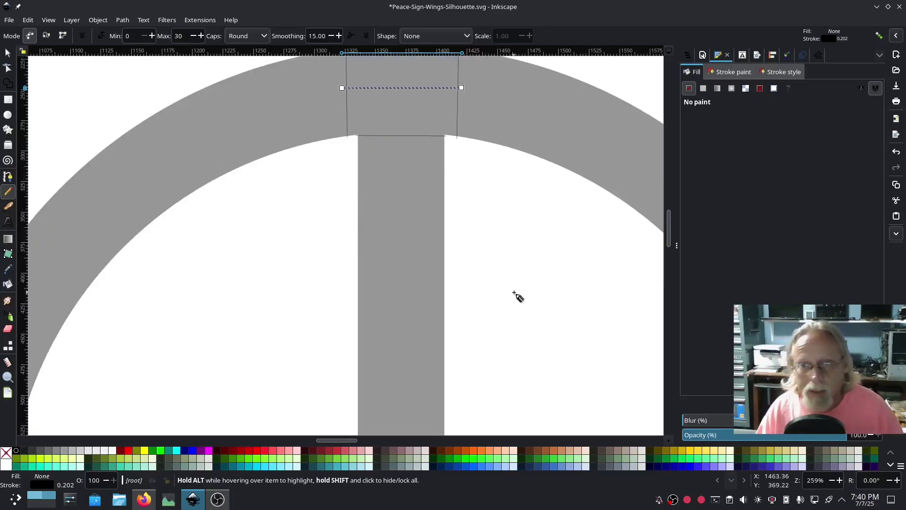
{"action": "scroll", "coordinate": [515, 293], "scroll_direction": "down", "scroll_amount": 14}
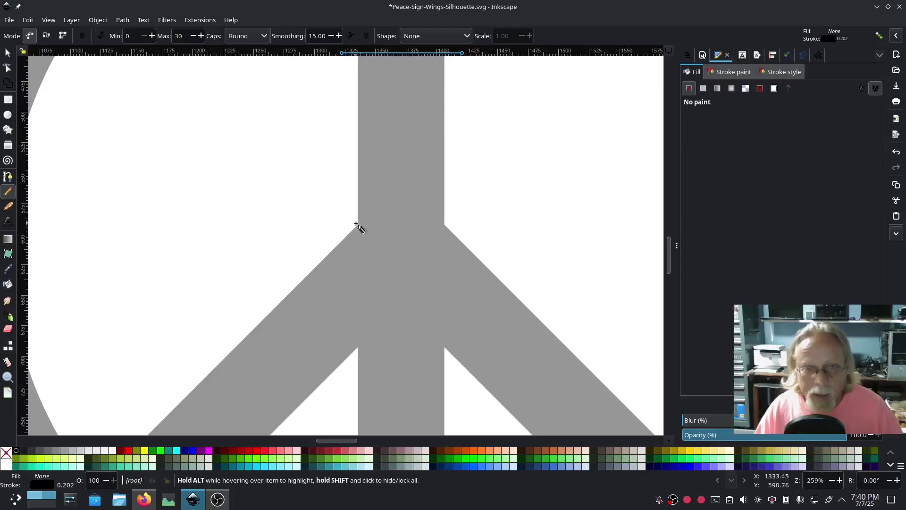
{"action": "mouse_move", "coordinate": [356, 223]}
{"action": "left_mouse_down"}
{"action": "mouse_move", "coordinate": [361, 360]}
{"action": "mouse_move", "coordinate": [356, 352]}
{"action": "left_mouse_up"}
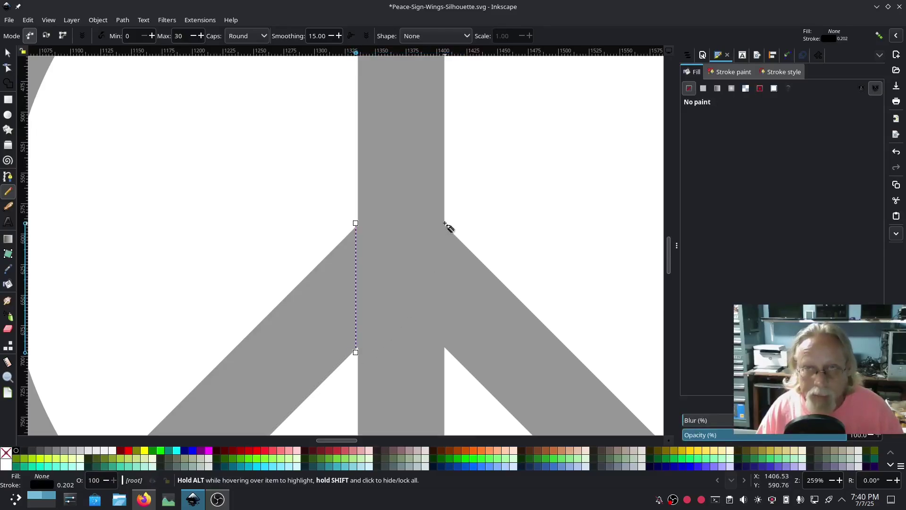
{"action": "mouse_move", "coordinate": [445, 223]}
{"action": "left_mouse_down"}
{"action": "mouse_move", "coordinate": [455, 342]}
{"action": "mouse_move", "coordinate": [445, 351]}
{"action": "left_mouse_up"}
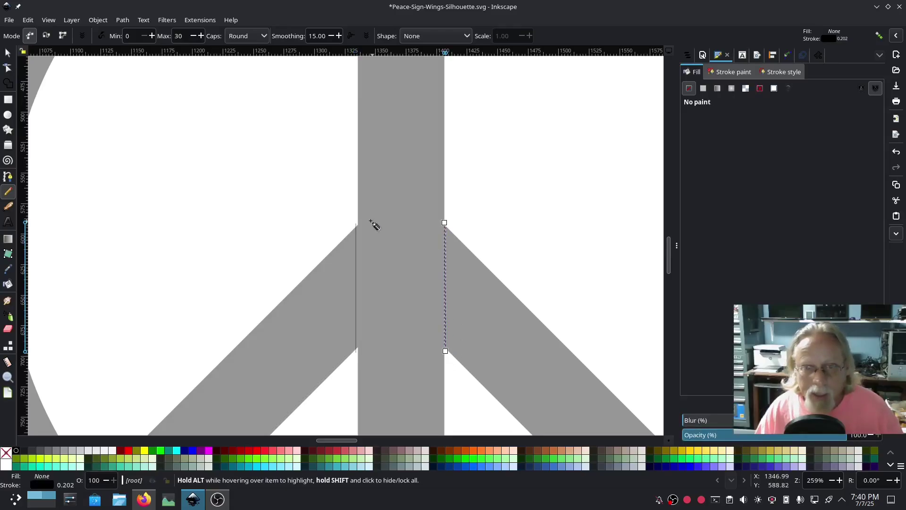
{"action": "mouse_move", "coordinate": [358, 219]}
{"action": "left_mouse_down"}
{"action": "mouse_move", "coordinate": [453, 225]}
{"action": "mouse_move", "coordinate": [446, 217]}
{"action": "left_mouse_up"}
{"action": "left_click_drag", "start_coordinate": [357, 357], "coordinate": [445, 356]}
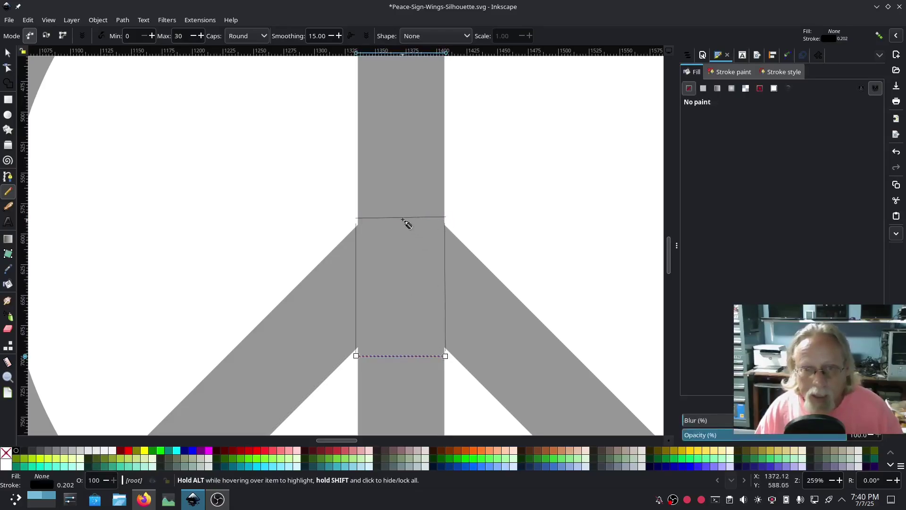
{"action": "mouse_move", "coordinate": [400, 216]}
{"action": "left_mouse_down"}
{"action": "mouse_move", "coordinate": [390, 327]}
{"action": "mouse_move", "coordinate": [400, 360]}
{"action": "left_mouse_up"}
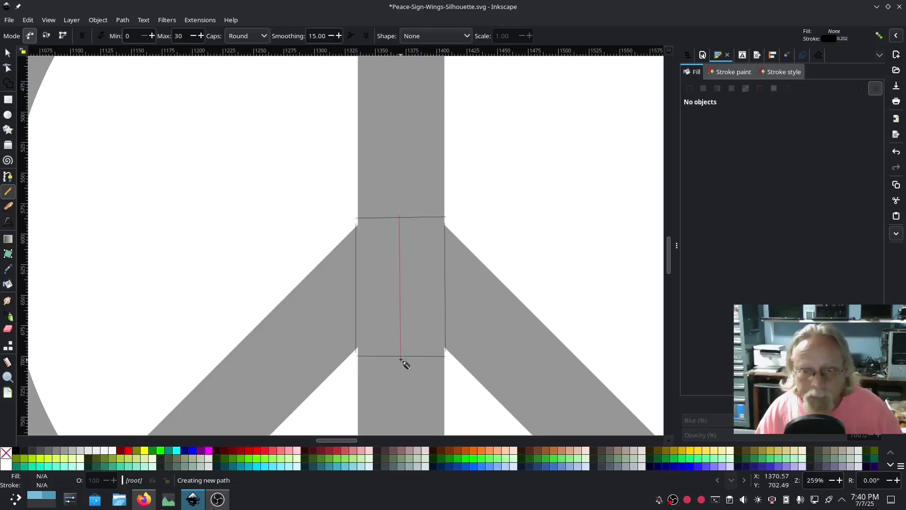
Finish the junction centre line and box off the stem base with straight cut lines
{"action": "left_click", "coordinate": [400, 360]}
{"action": "scroll", "coordinate": [342, 385], "scroll_direction": "down", "scroll_amount": 10}
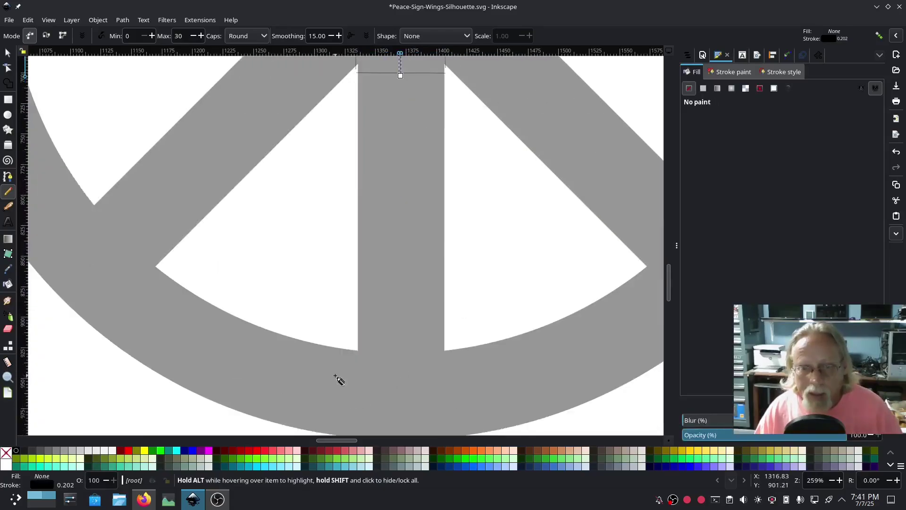
{"action": "scroll", "coordinate": [355, 353], "scroll_direction": "down", "scroll_amount": 2}
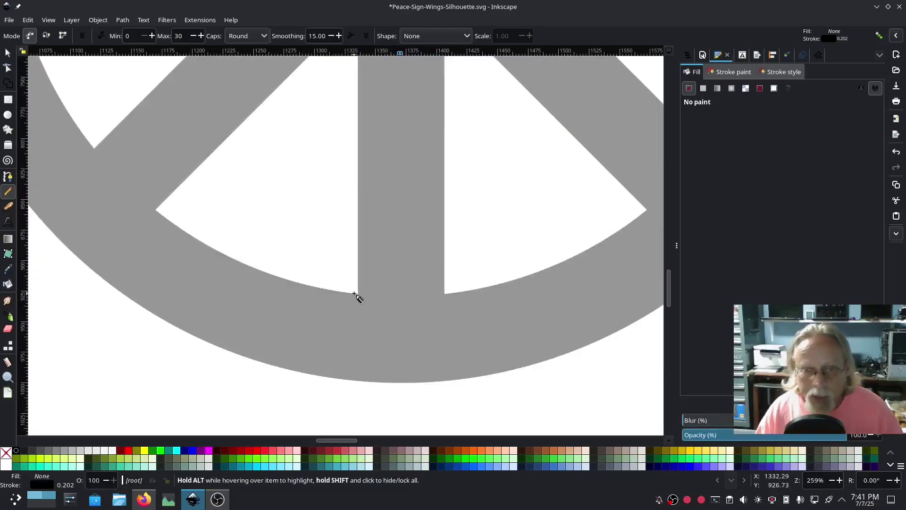
{"action": "left_click", "coordinate": [357, 293]}
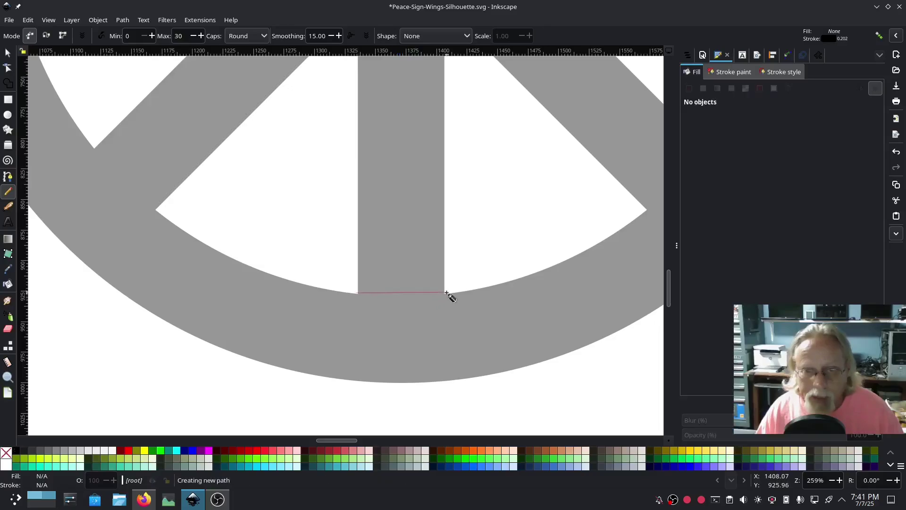
{"action": "left_click", "coordinate": [447, 294]}
{"action": "left_click", "coordinate": [349, 292]}
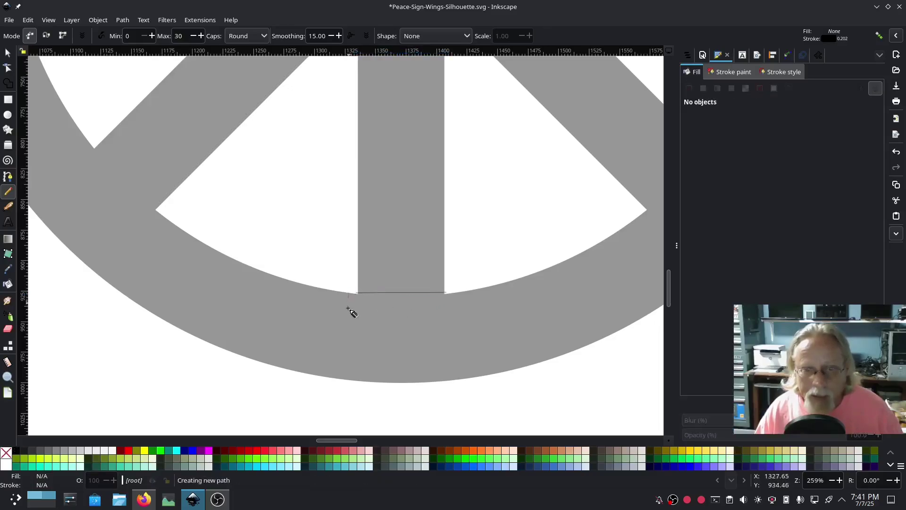
{"action": "left_click", "coordinate": [347, 382]}
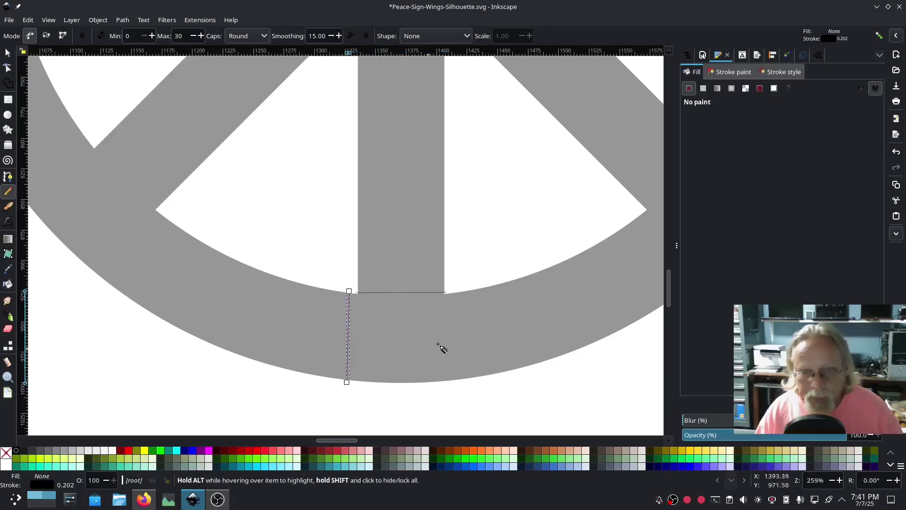
{"action": "left_click", "coordinate": [450, 292]}
{"action": "left_click", "coordinate": [450, 381]}
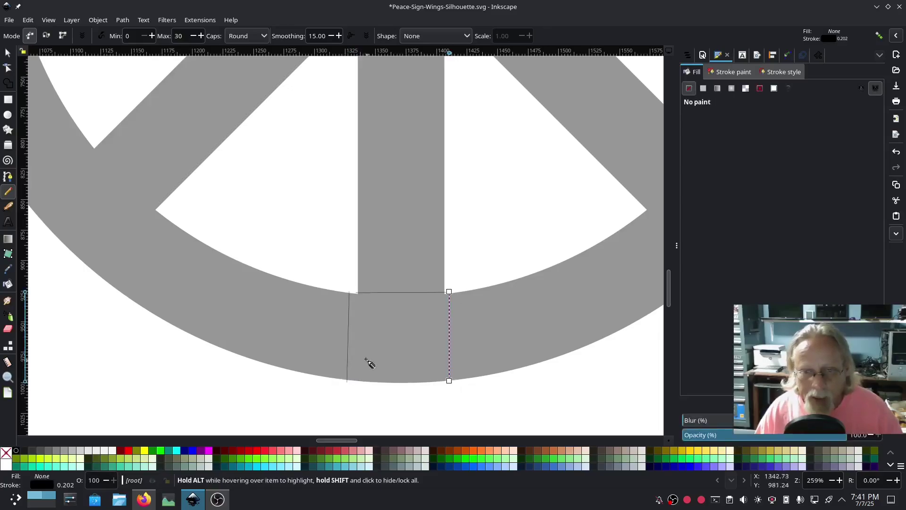
{"action": "left_click", "coordinate": [339, 333]}
{"action": "left_click", "coordinate": [455, 333]}
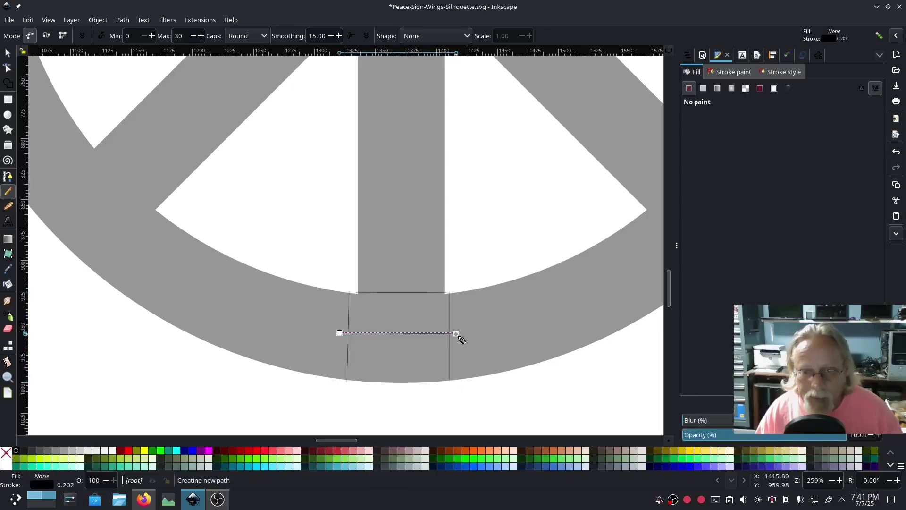
Draw cut lines boxing where the right arm meets the ring, plus a centre line
{"action": "scroll", "coordinate": [535, 321], "scroll_direction": "right", "scroll_amount": 15}
{"action": "scroll", "coordinate": [534, 321], "scroll_direction": "up", "scroll_amount": 3}
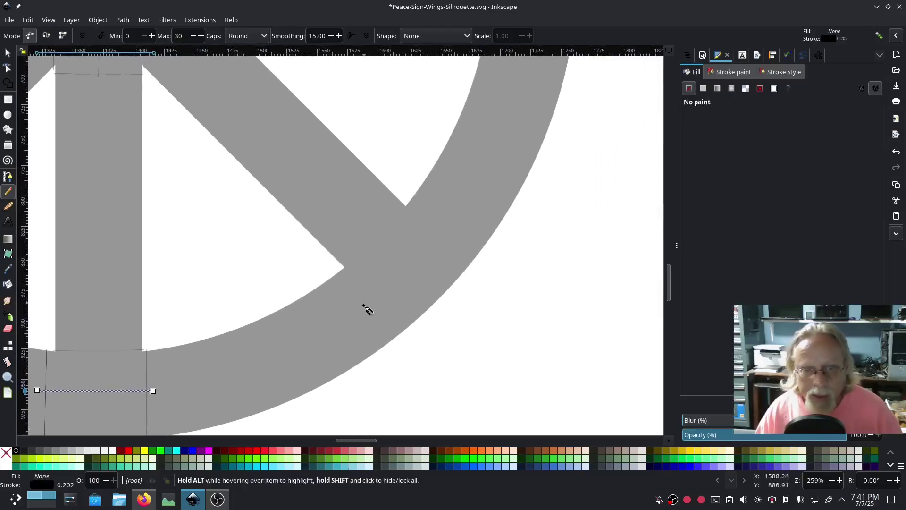
{"action": "scroll", "coordinate": [368, 309], "scroll_direction": "up", "scroll_amount": 3}
{"action": "scroll", "coordinate": [349, 321], "scroll_direction": "right", "scroll_amount": 1}
{"action": "left_click", "coordinate": [319, 319]}
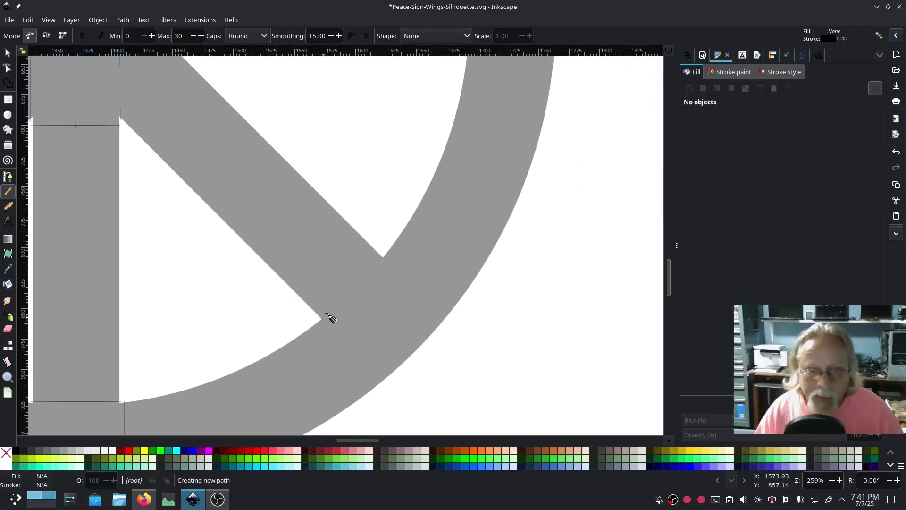
{"action": "left_click", "coordinate": [383, 255]}
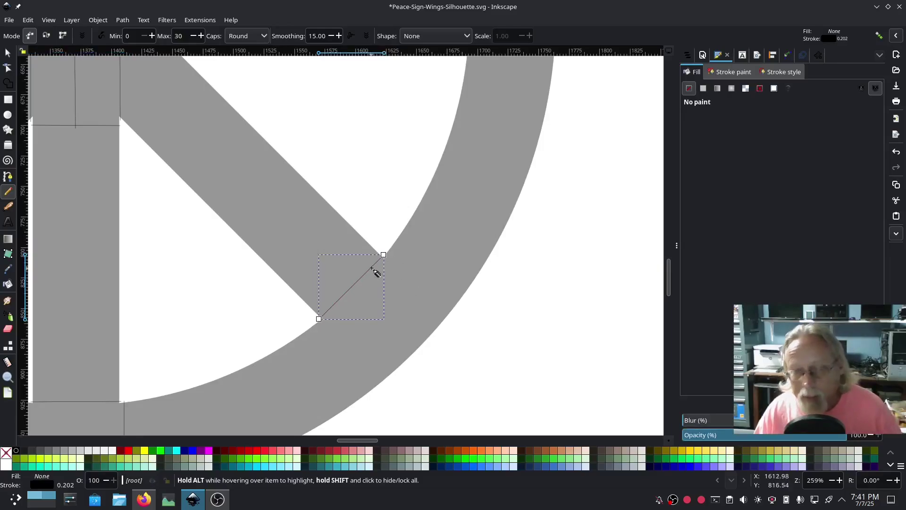
{"action": "left_click", "coordinate": [315, 322]}
{"action": "left_click", "coordinate": [383, 385]}
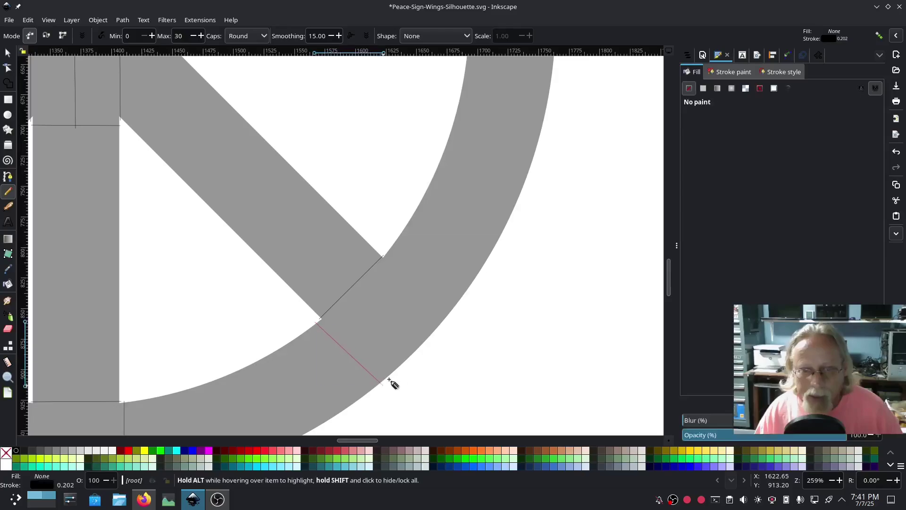
{"action": "left_click", "coordinate": [386, 251]}
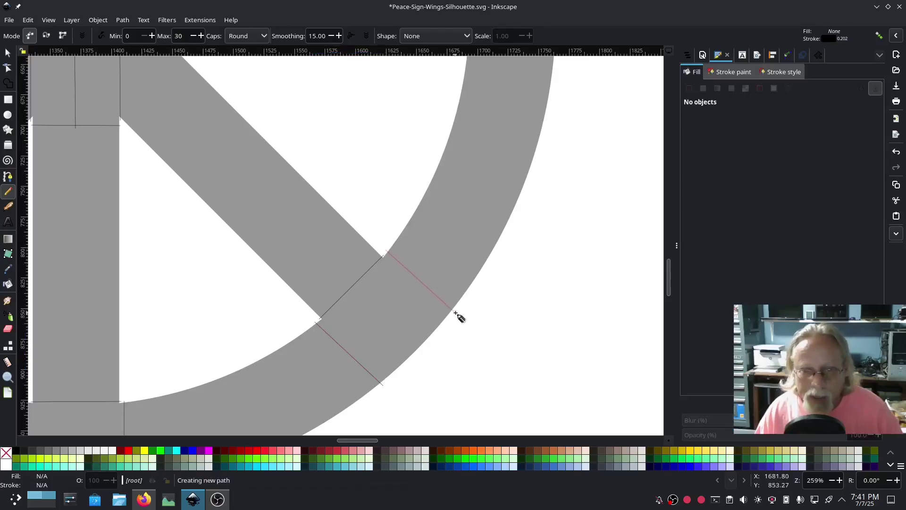
{"action": "left_click", "coordinate": [454, 311]}
{"action": "left_click", "coordinate": [364, 330]}
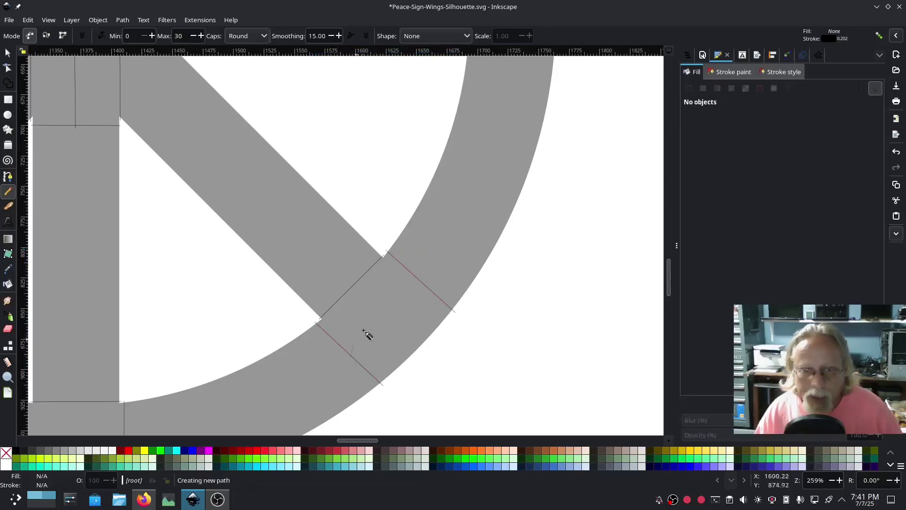
{"action": "left_click", "coordinate": [424, 280]}
Draw cut lines where the lower-left arm meets the ring, including a centre line
{"action": "scroll", "coordinate": [265, 302], "scroll_direction": "down", "scroll_amount": 4}
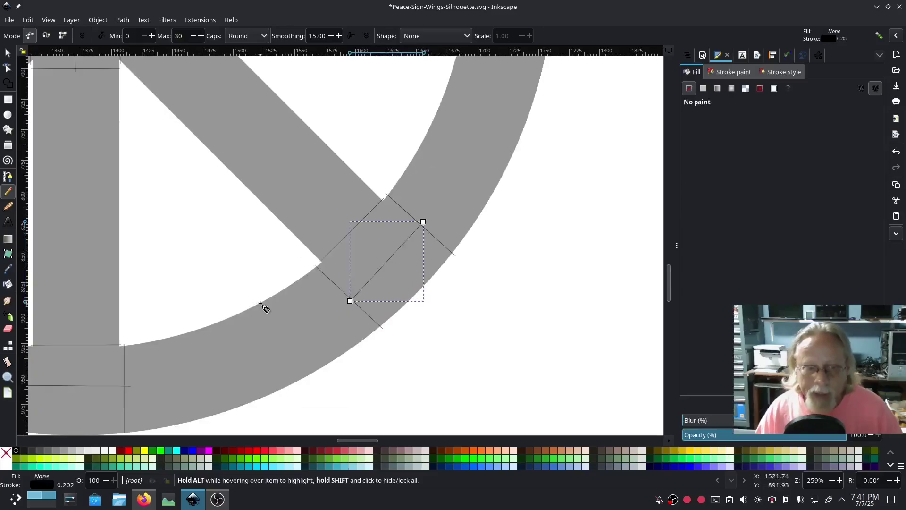
{"action": "scroll", "coordinate": [299, 286], "scroll_direction": "down", "scroll_amount": 1}
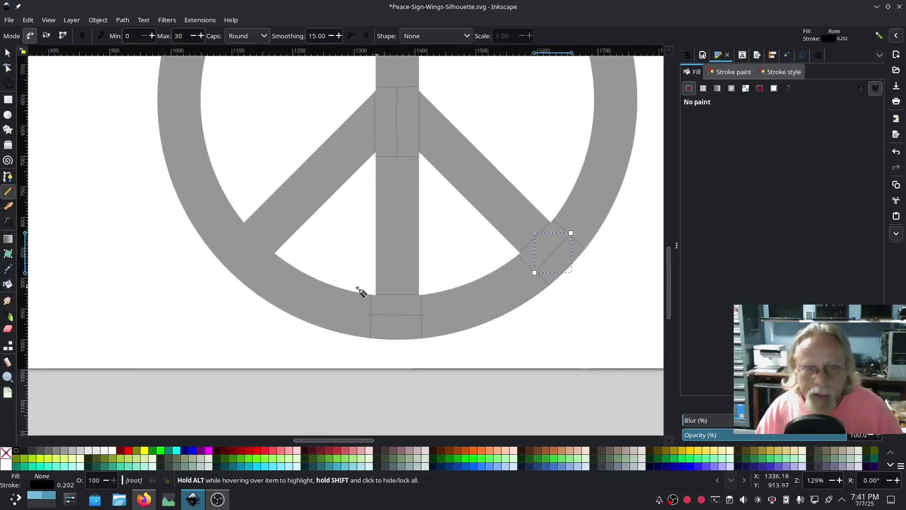
{"action": "scroll", "coordinate": [221, 258], "scroll_direction": "up", "scroll_amount": 5}
{"action": "left_click_drag", "start_coordinate": [323, 268], "coordinate": [261, 329]}
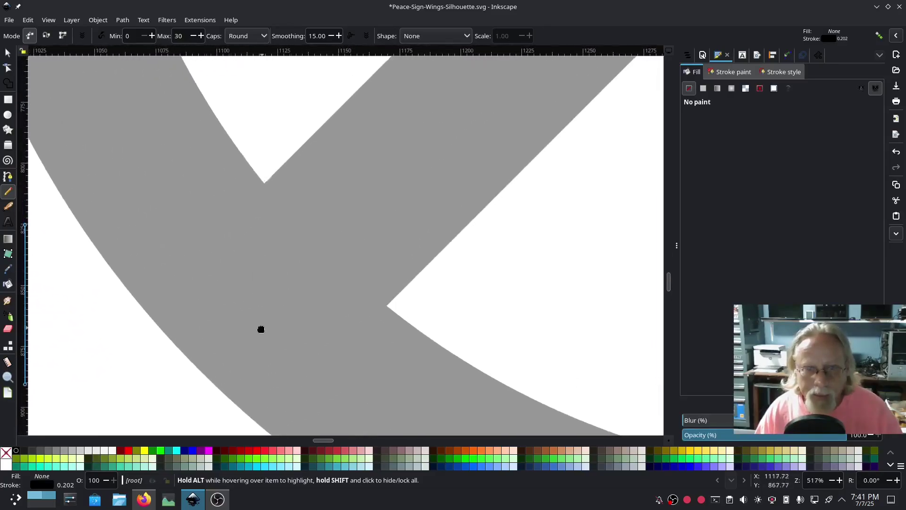
{"action": "left_click", "coordinate": [265, 181]}
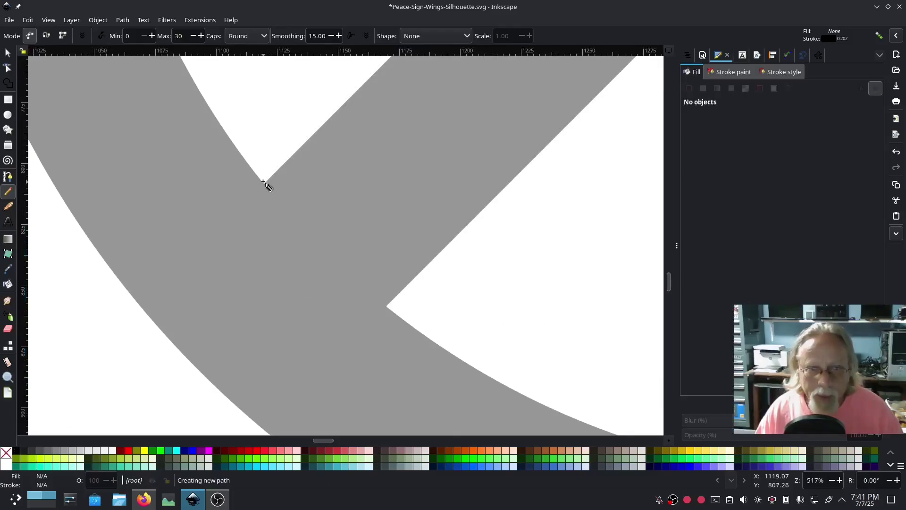
{"action": "left_click", "coordinate": [388, 306]}
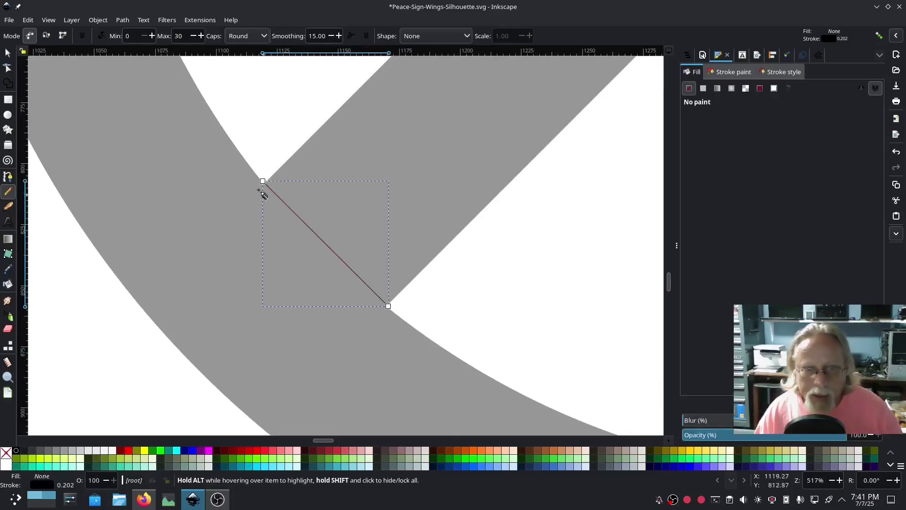
{"action": "left_click", "coordinate": [259, 179]}
{"action": "double_click", "coordinate": [132, 296]}
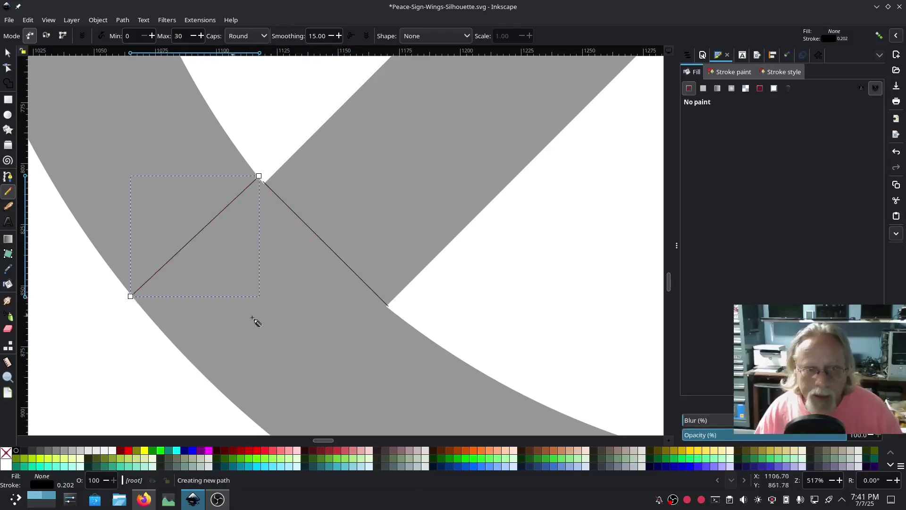
{"action": "left_click", "coordinate": [391, 309]}
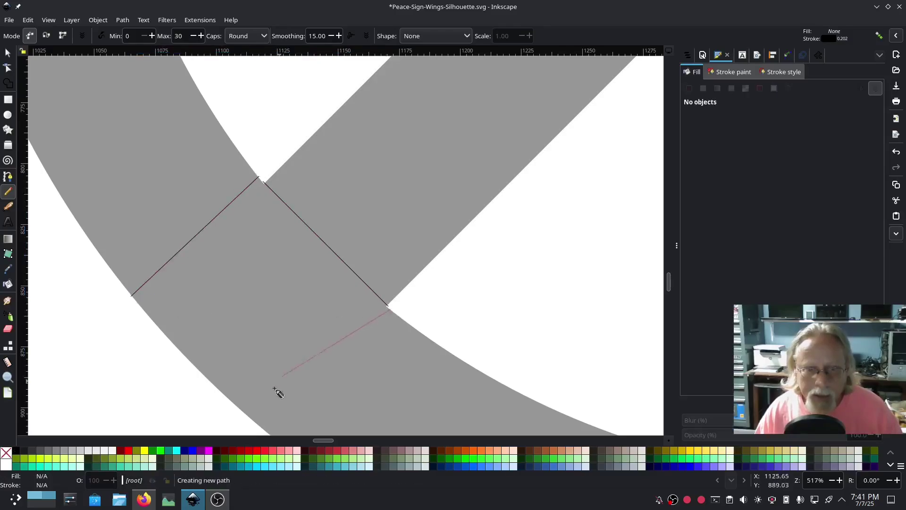
{"action": "double_click", "coordinate": [262, 429]}
{"action": "left_click", "coordinate": [191, 228]}
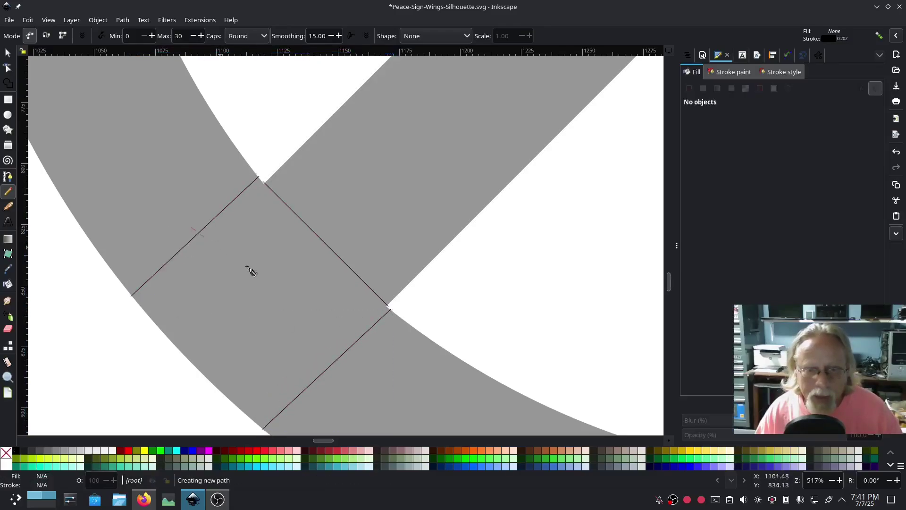
{"action": "double_click", "coordinate": [327, 376]}
{"action": "scroll", "coordinate": [328, 376], "scroll_direction": "down", "scroll_amount": 4}
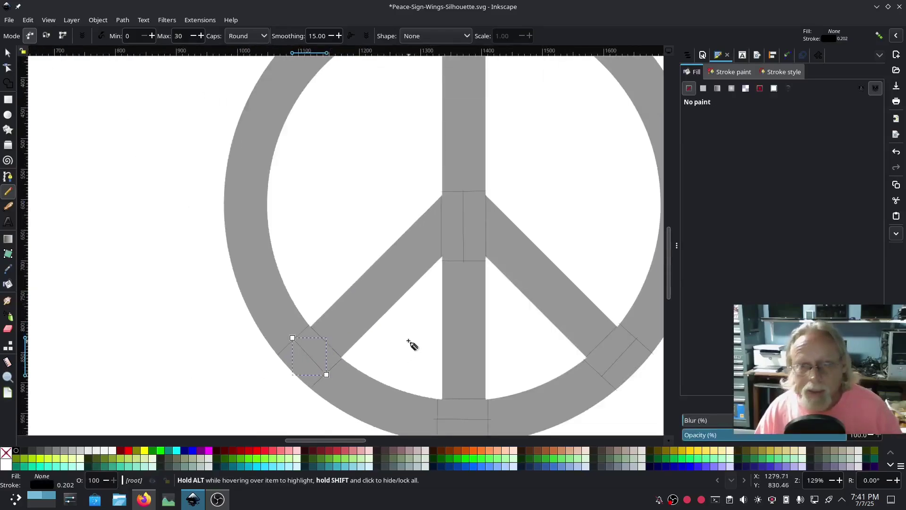
Draw two rung lines across the left arm and one across the right arm
{"action": "left_click", "coordinate": [320, 309]}
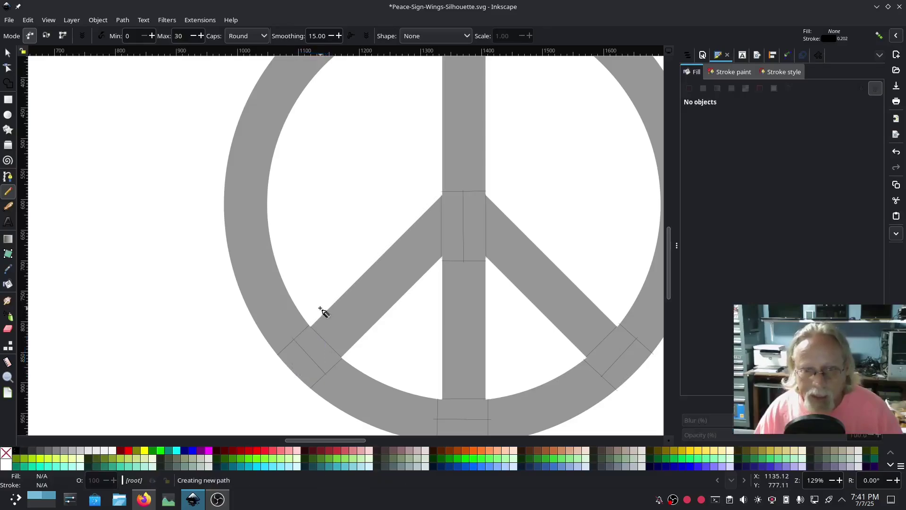
{"action": "double_click", "coordinate": [357, 344]}
{"action": "left_click", "coordinate": [365, 265]}
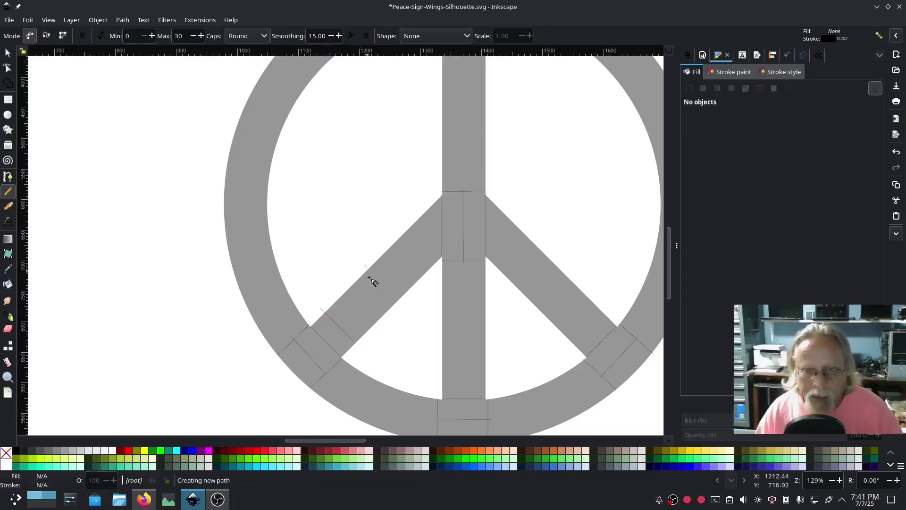
{"action": "double_click", "coordinate": [389, 317]}
{"action": "left_click", "coordinate": [437, 197]}
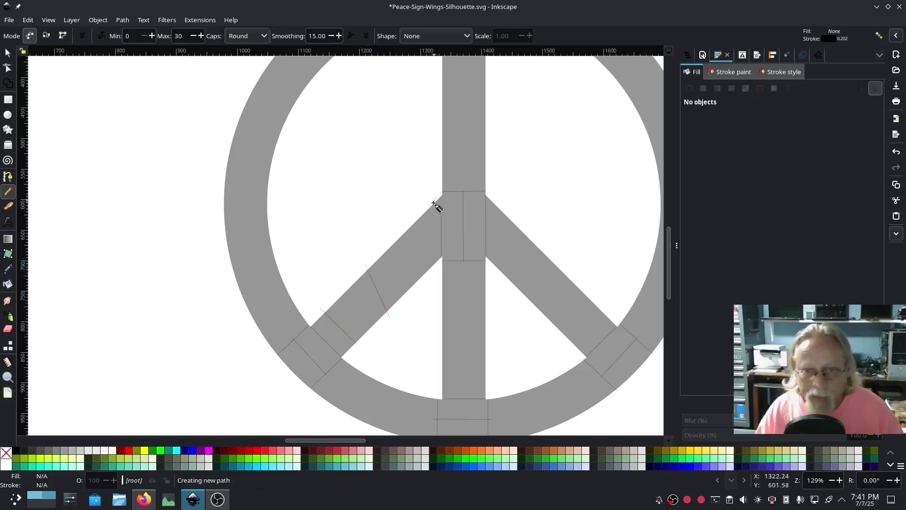
{"action": "key", "text": "Escape"}
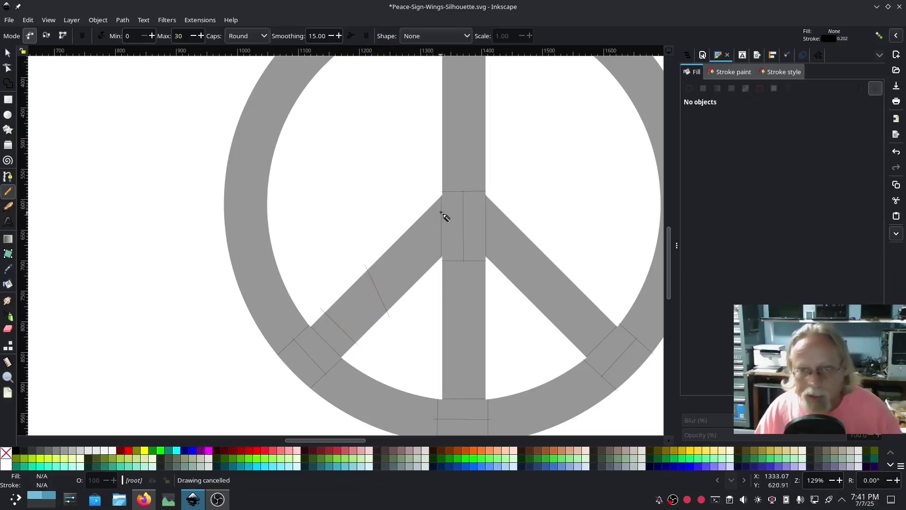
{"action": "left_click", "coordinate": [525, 301]}
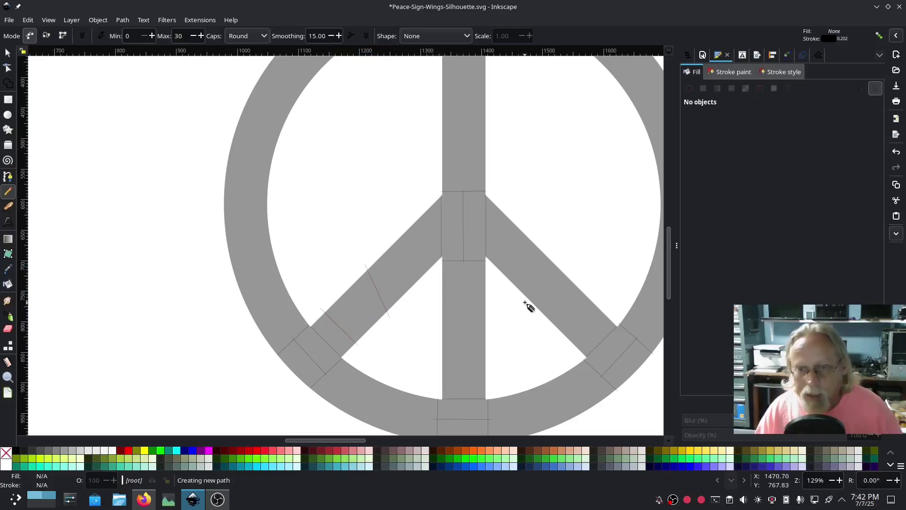
{"action": "double_click", "coordinate": [546, 245]}
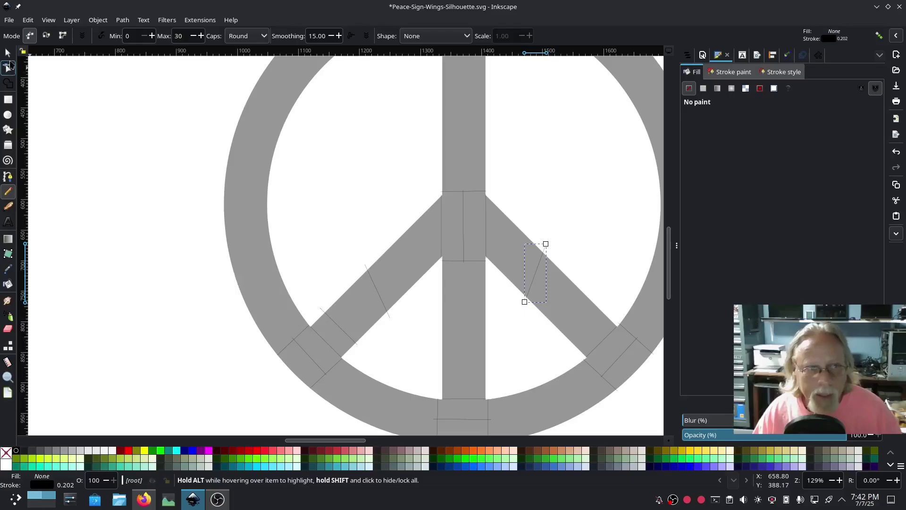
Check a left-arm line with the selector, then draw a rung across the upper stem
{"action": "left_click", "coordinate": [8, 53]}
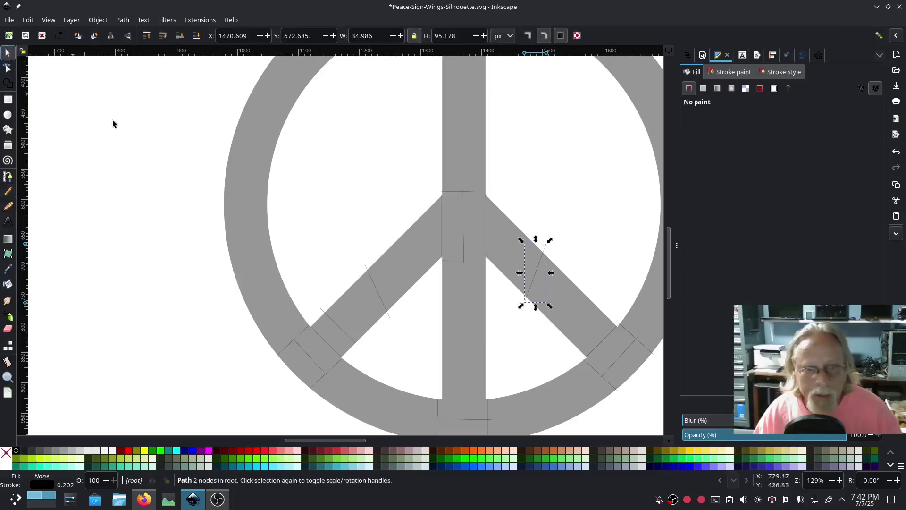
{"action": "left_click", "coordinate": [324, 314]}
{"action": "key", "text": "Escape"}
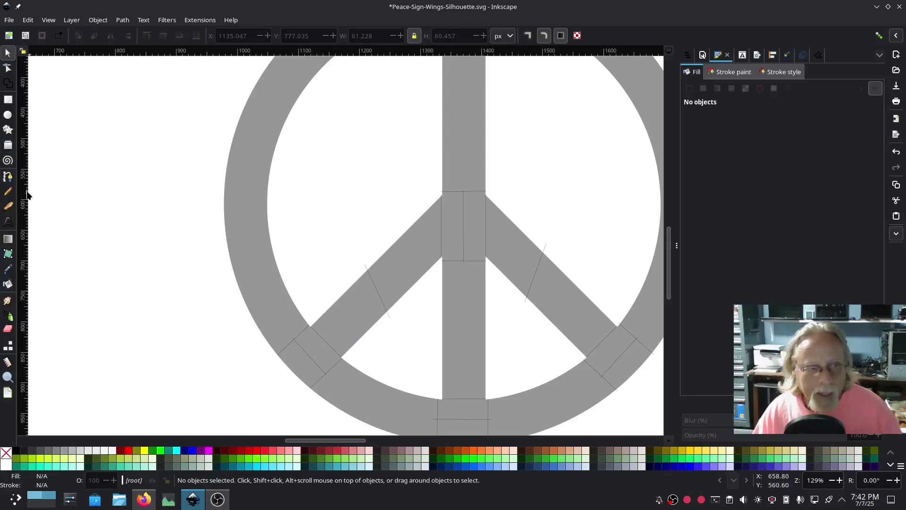
{"action": "left_click", "coordinate": [8, 191]}
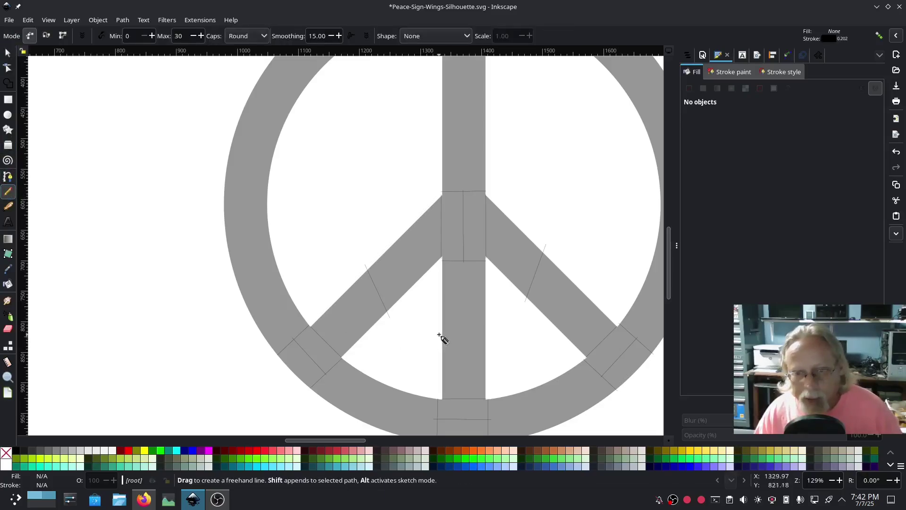
{"action": "left_click_drag", "start_coordinate": [441, 332], "coordinate": [493, 335]}
{"action": "scroll", "coordinate": [493, 335], "scroll_direction": "up", "scroll_amount": 8}
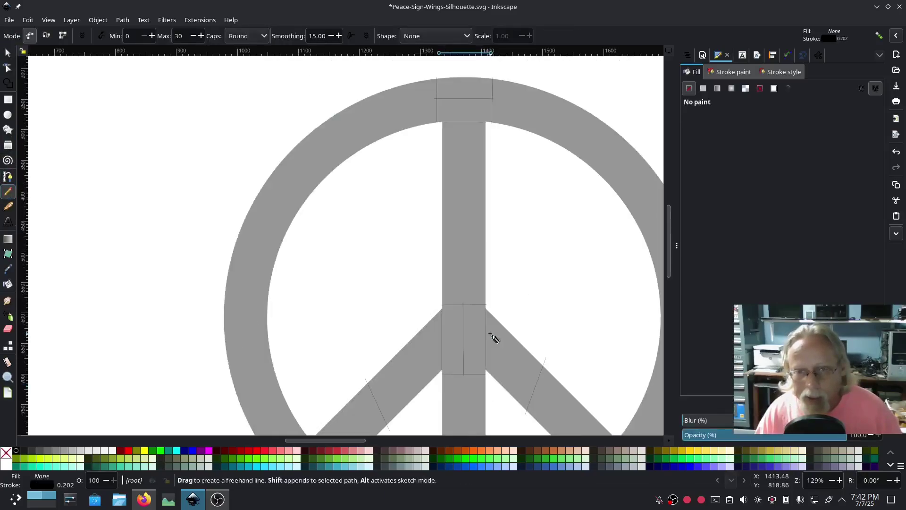
{"action": "left_click", "coordinate": [437, 267]}
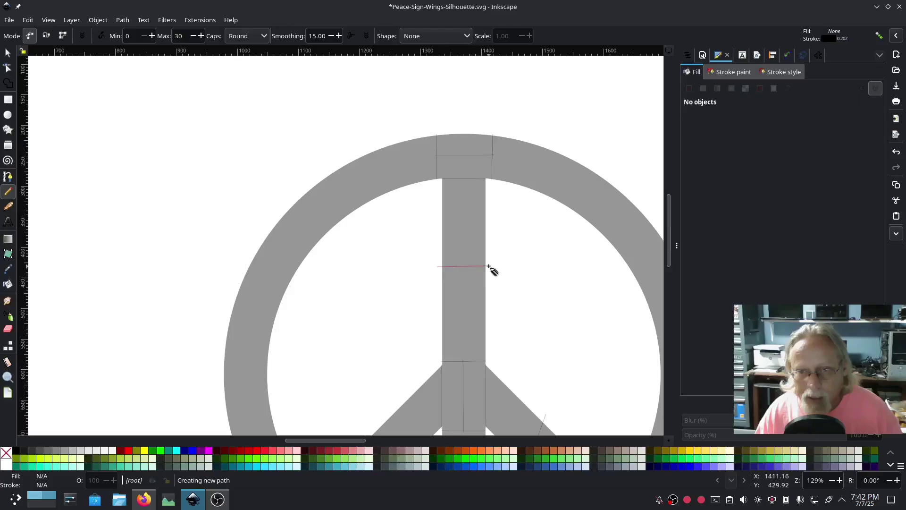
{"action": "left_click", "coordinate": [488, 266]}
Draw rungs across the upper-right, right and upper-left sections of the ring
{"action": "scroll", "coordinate": [454, 299], "scroll_direction": "down", "scroll_amount": 2}
{"action": "scroll", "coordinate": [455, 299], "scroll_direction": "right", "scroll_amount": 6}
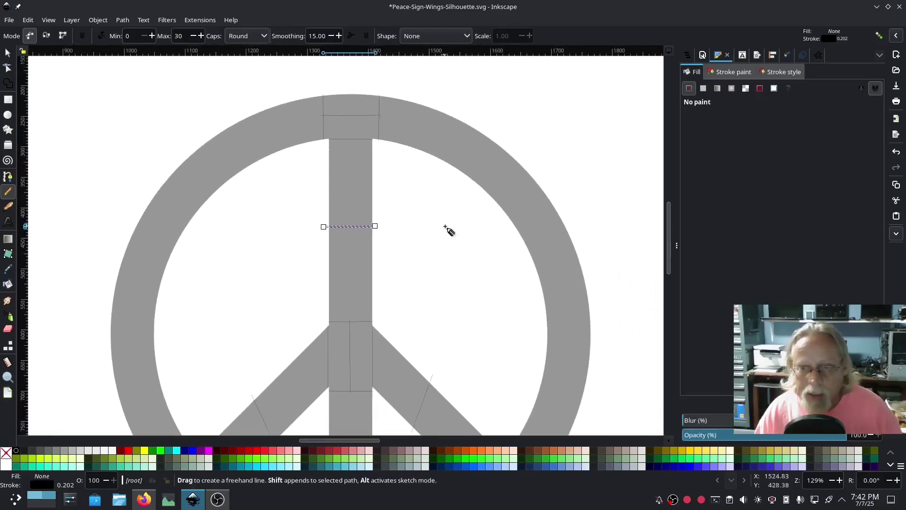
{"action": "left_click", "coordinate": [466, 178]}
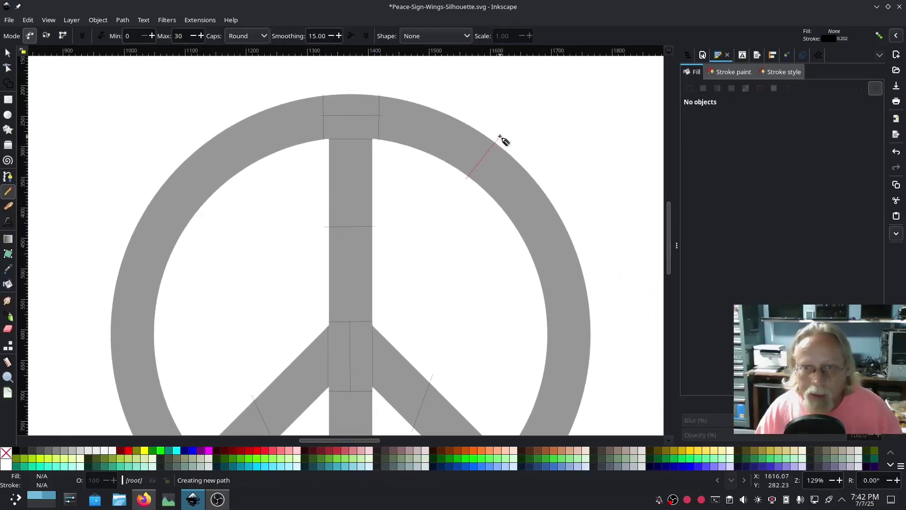
{"action": "left_click", "coordinate": [495, 137]}
{"action": "left_click", "coordinate": [535, 325]}
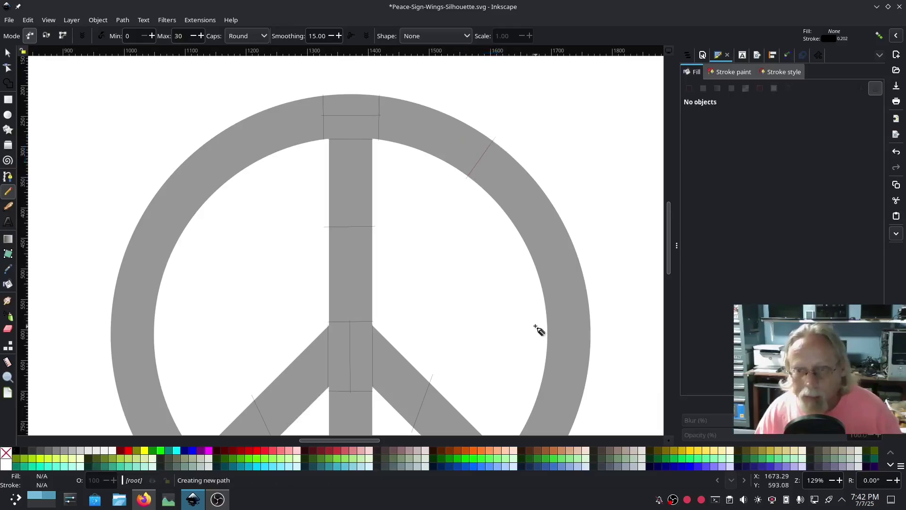
{"action": "left_click", "coordinate": [596, 326]}
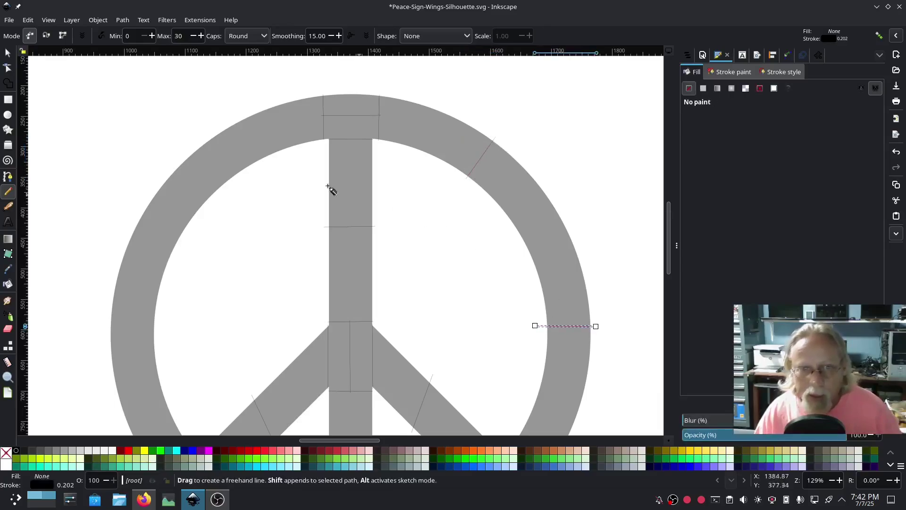
{"action": "left_click", "coordinate": [230, 187]}
{"action": "left_click", "coordinate": [189, 148]}
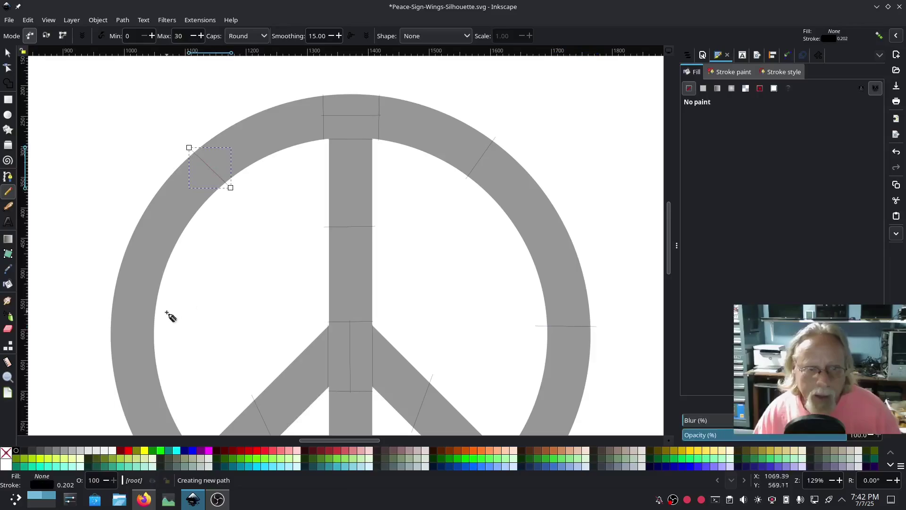
{"action": "key", "text": "Escape"}
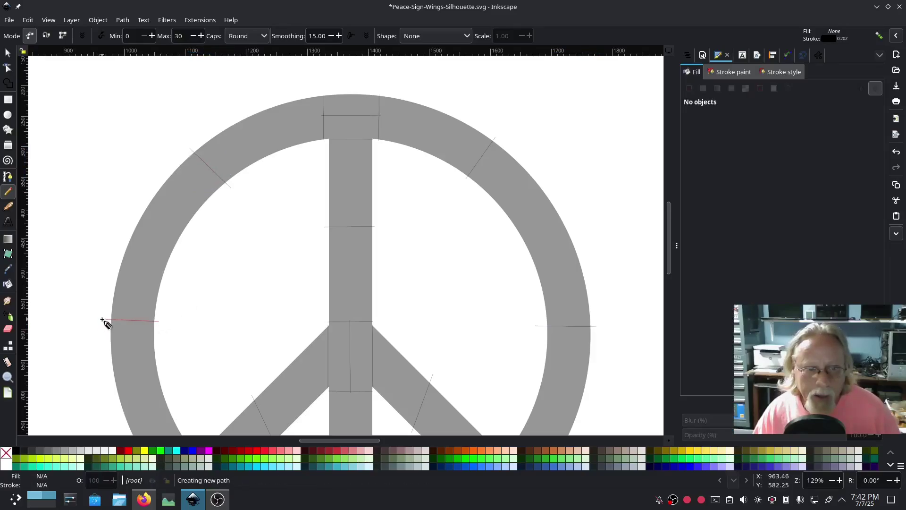
Draw rungs across the left, lower-left and lower-right sections of the ring
{"action": "left_click", "coordinate": [102, 319]}
{"action": "left_click", "coordinate": [158, 321]}
{"action": "scroll", "coordinate": [191, 326], "scroll_direction": "down", "scroll_amount": 5}
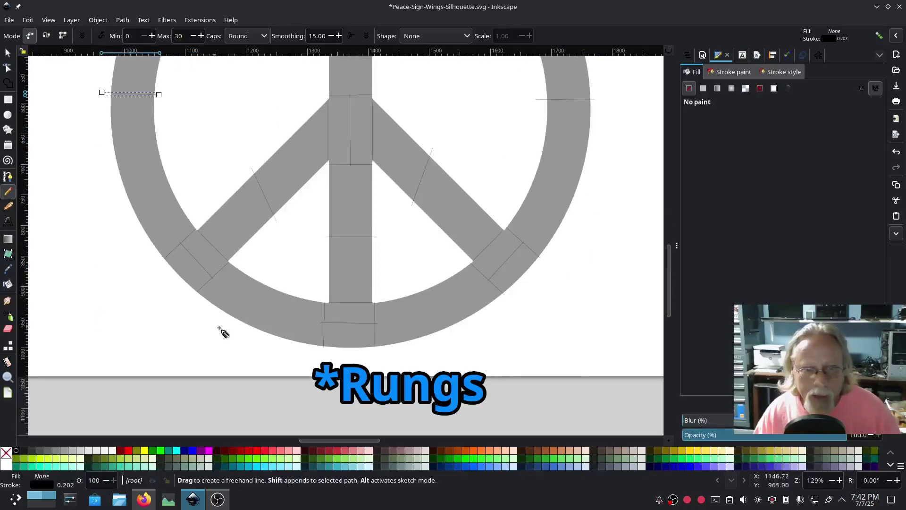
{"action": "left_click", "coordinate": [279, 282]}
{"action": "left_click", "coordinate": [258, 335]}
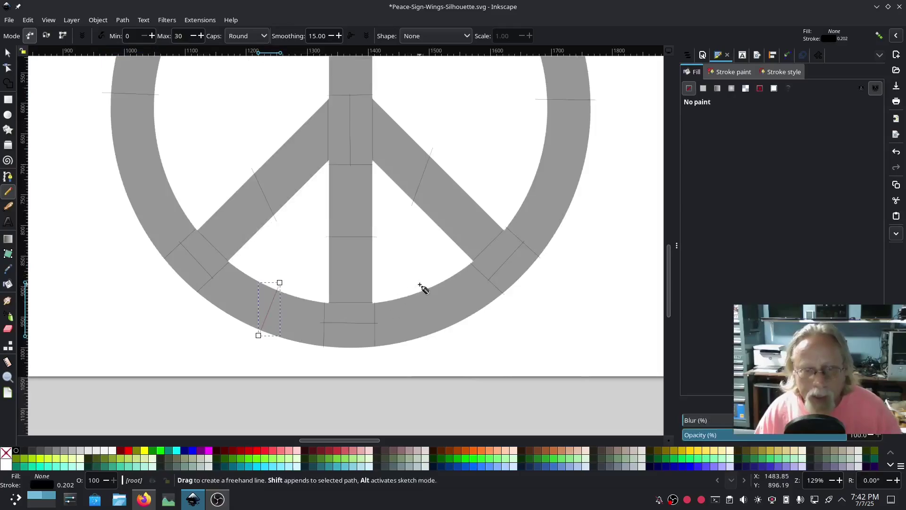
{"action": "left_click", "coordinate": [419, 284]}
{"action": "left_click", "coordinate": [442, 334]}
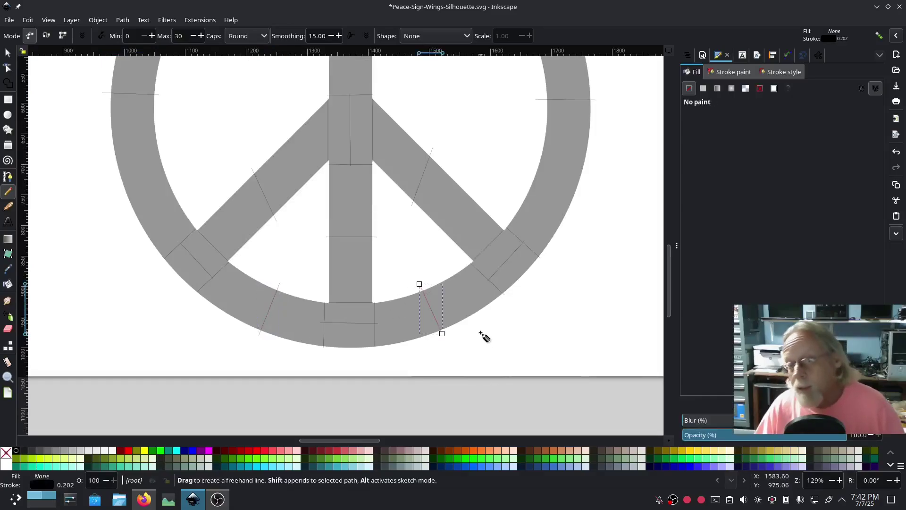
{"action": "scroll", "coordinate": [542, 323], "scroll_direction": "down", "scroll_amount": 2}
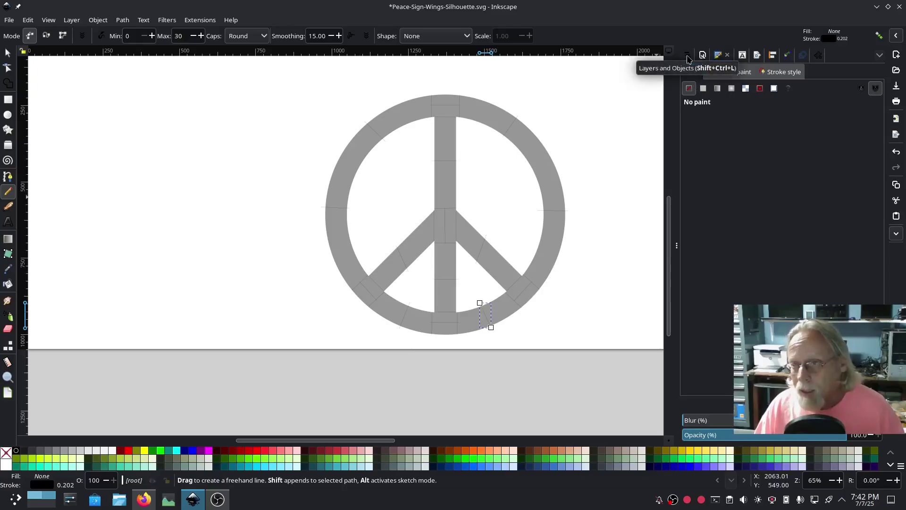
Select the silhouette path inside its group and raise its opacity to 100%
{"action": "left_click", "coordinate": [7, 53]}
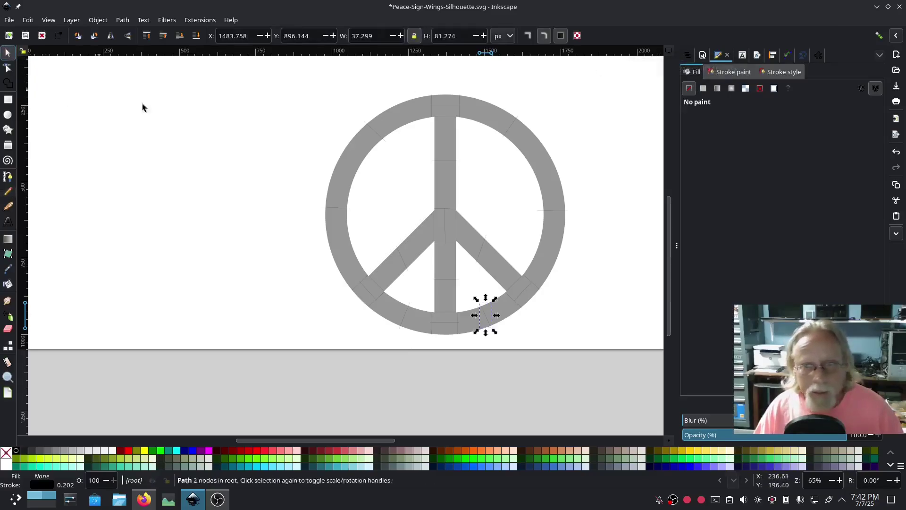
{"action": "left_click", "coordinate": [553, 180]}
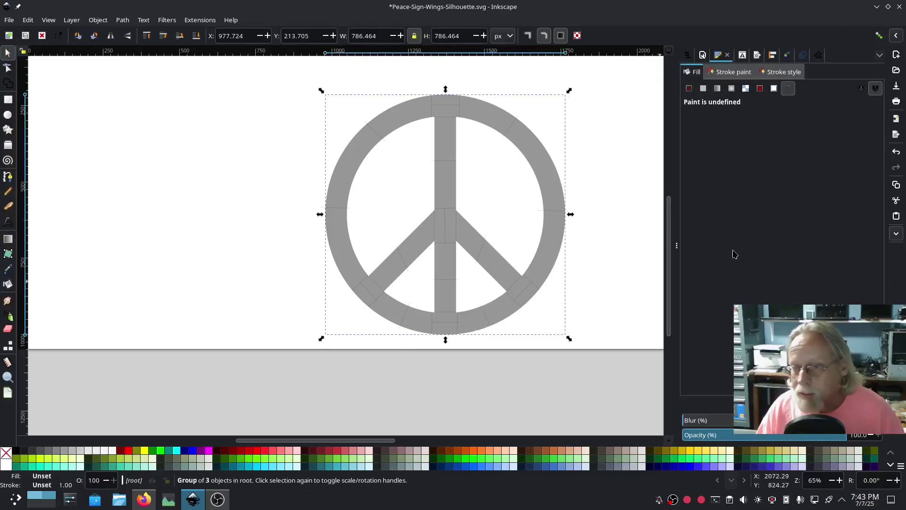
{"action": "left_click", "coordinate": [551, 246], "text": "ctrl"}
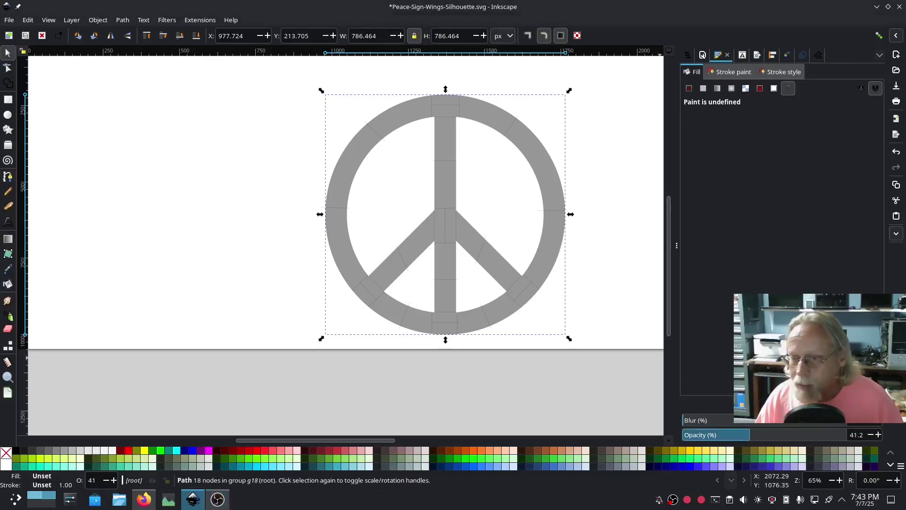
{"action": "left_click_drag", "start_coordinate": [748, 439], "coordinate": [847, 435]}
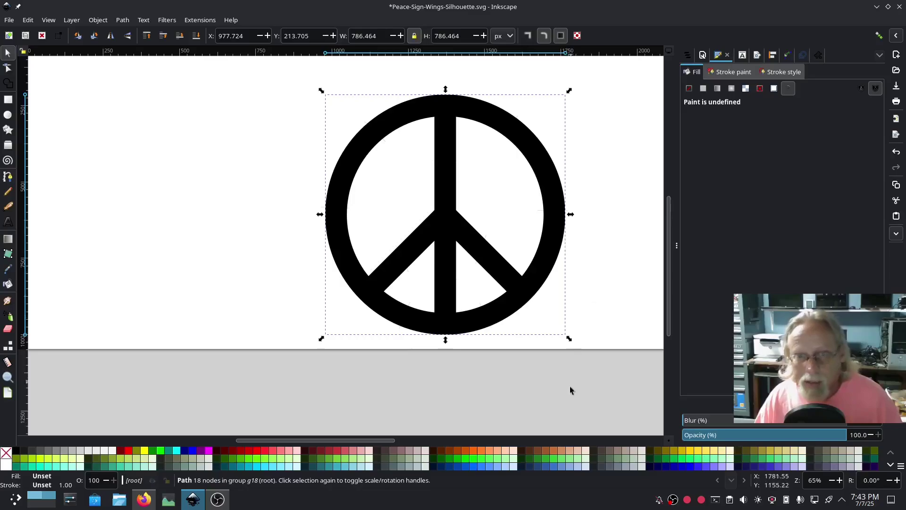
Move path1 out of the silhouette group to sit above g18 in Layers and Objects
{"action": "left_click", "coordinate": [688, 55]}
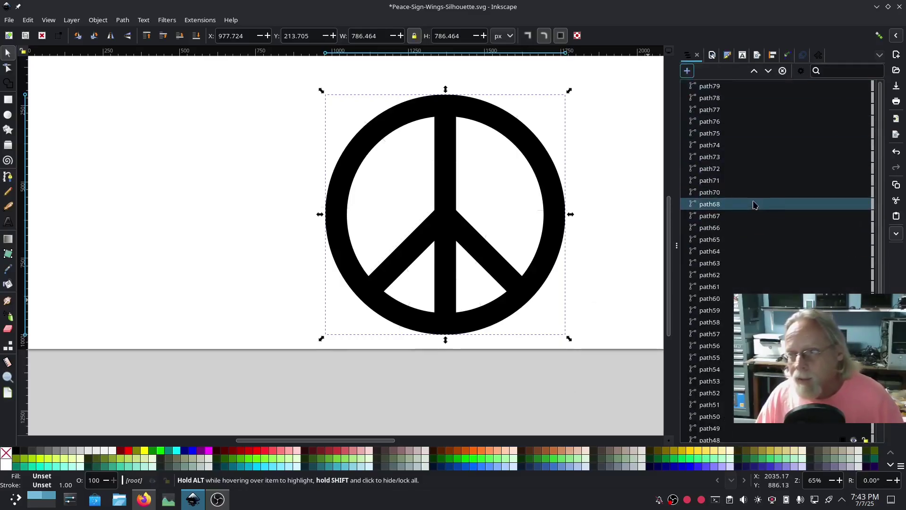
{"action": "scroll", "coordinate": [738, 206], "scroll_direction": "down", "scroll_amount": 7}
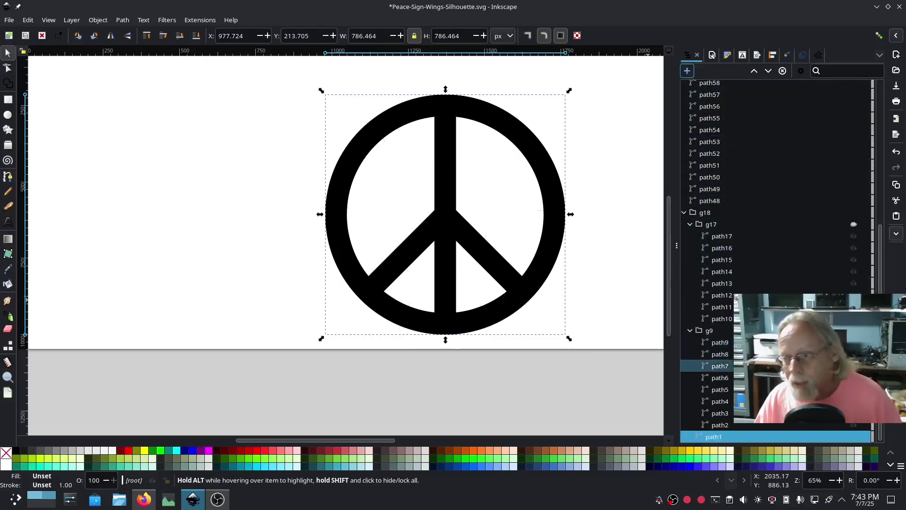
{"action": "left_click_drag", "start_coordinate": [714, 437], "coordinate": [727, 214]}
Select the 32 drawn paths from path63 down to path1
{"action": "scroll", "coordinate": [722, 203], "scroll_direction": "up", "scroll_amount": 5}
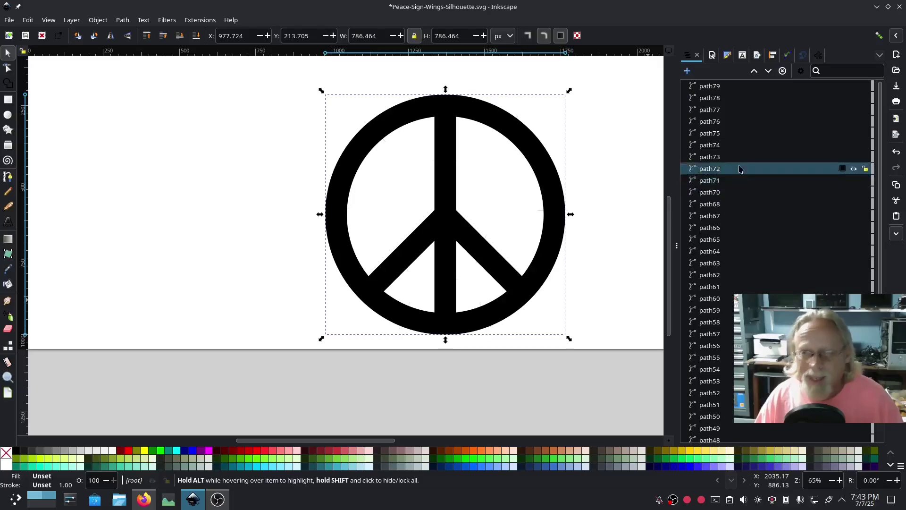
{"action": "scroll", "coordinate": [739, 142], "scroll_direction": "down", "scroll_amount": 2}
{"action": "left_click", "coordinate": [727, 86]}
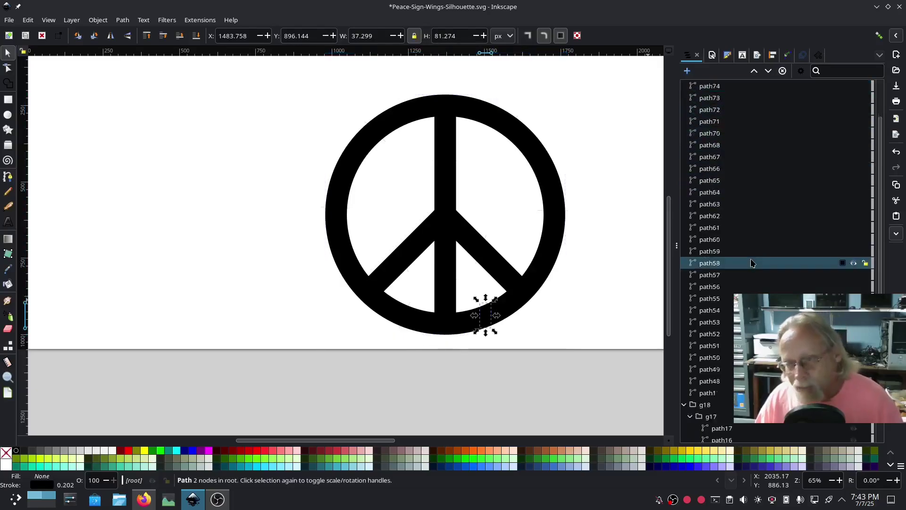
{"action": "scroll", "coordinate": [751, 264], "scroll_direction": "down", "scroll_amount": 4}
{"action": "left_click", "coordinate": [742, 275], "text": "shift"}
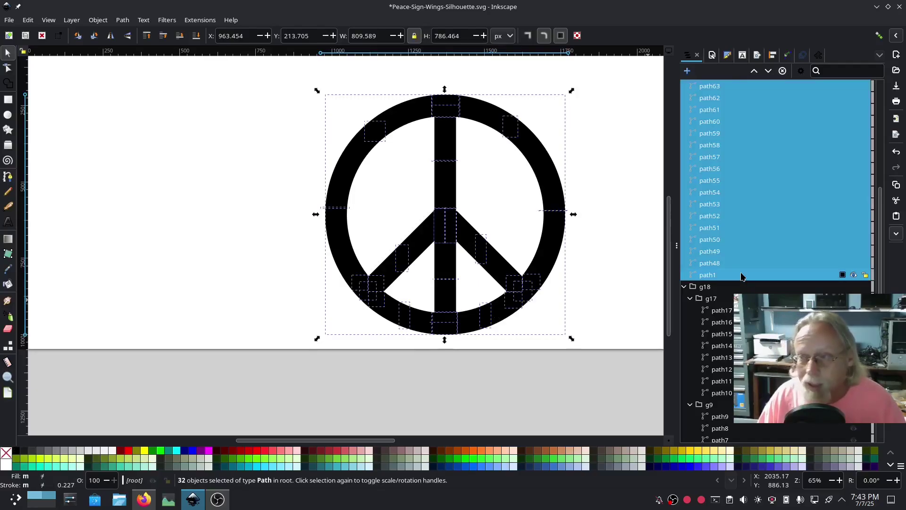
Apply Ink/Stitch Fill to satin with Contour underlay to the selected paths, then close the dialog
{"action": "left_click", "coordinate": [198, 19]}
{"action": "mouse_move", "coordinate": [217, 157]}
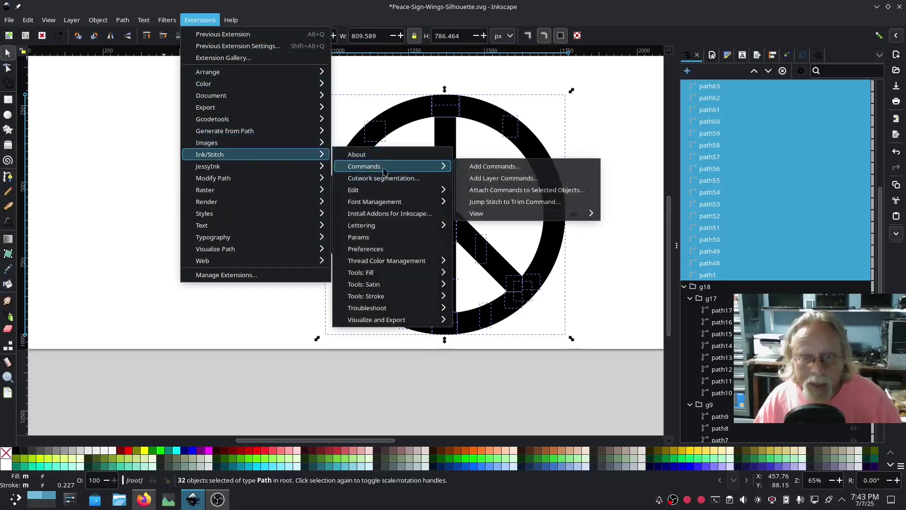
{"action": "mouse_move", "coordinate": [376, 288]}
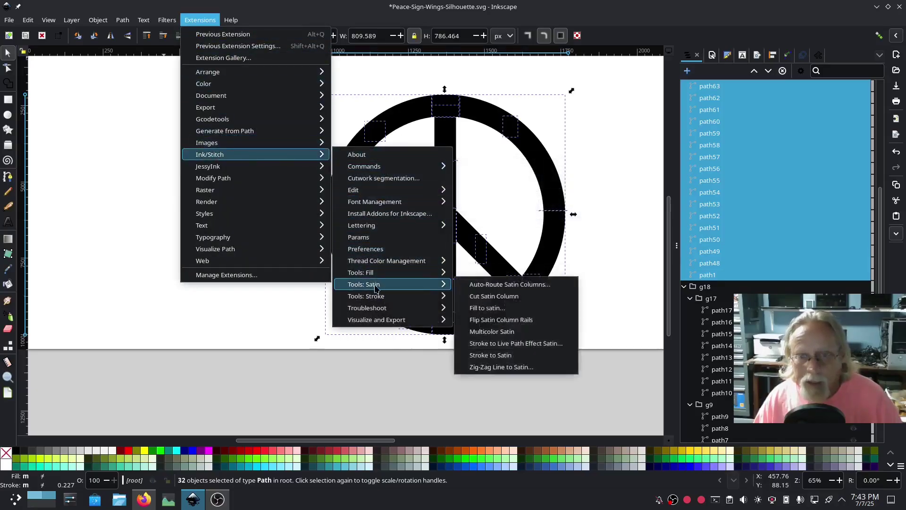
{"action": "left_click", "coordinate": [499, 309]}
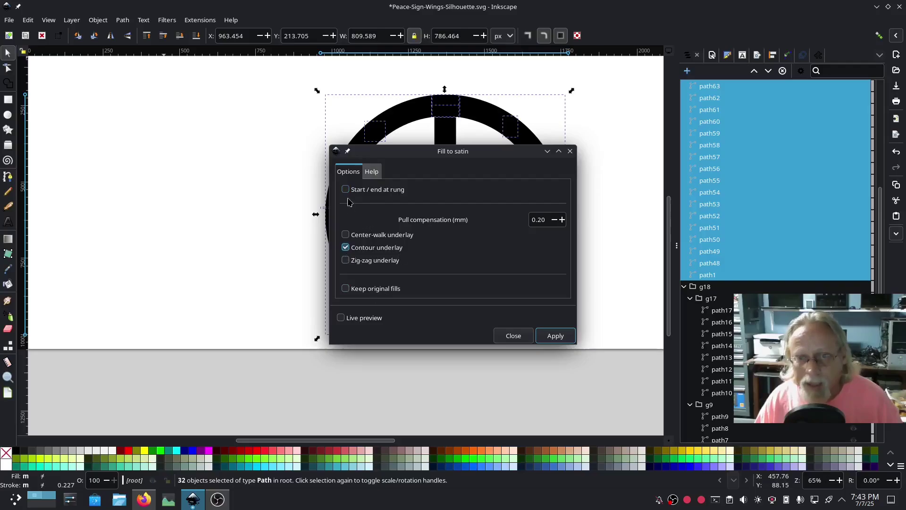
{"action": "left_click", "coordinate": [559, 338]}
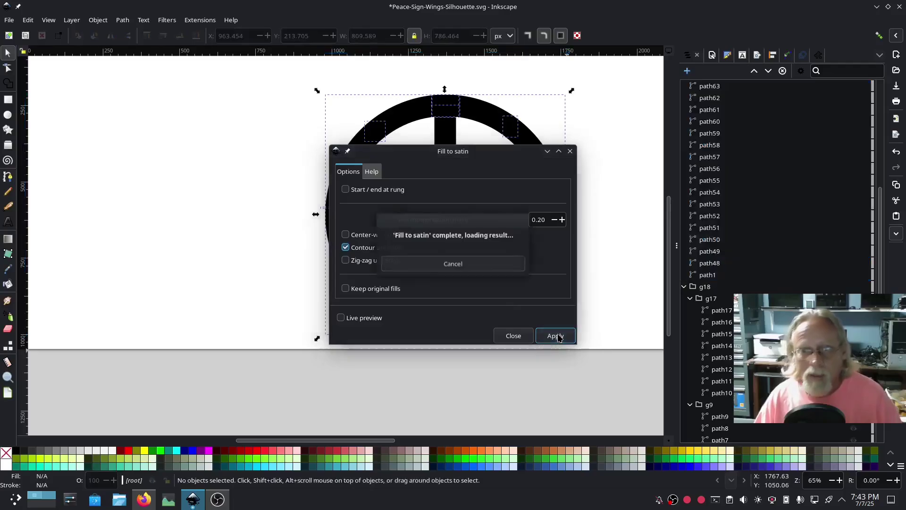
{"action": "left_click", "coordinate": [510, 338]}
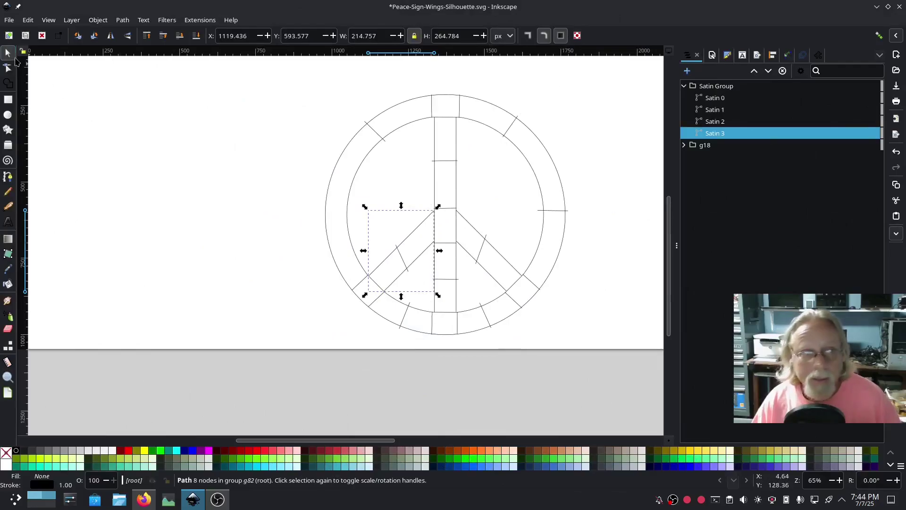
{"action": "left_click", "coordinate": [716, 85]}
{"action": "left_click", "coordinate": [193, 20]}
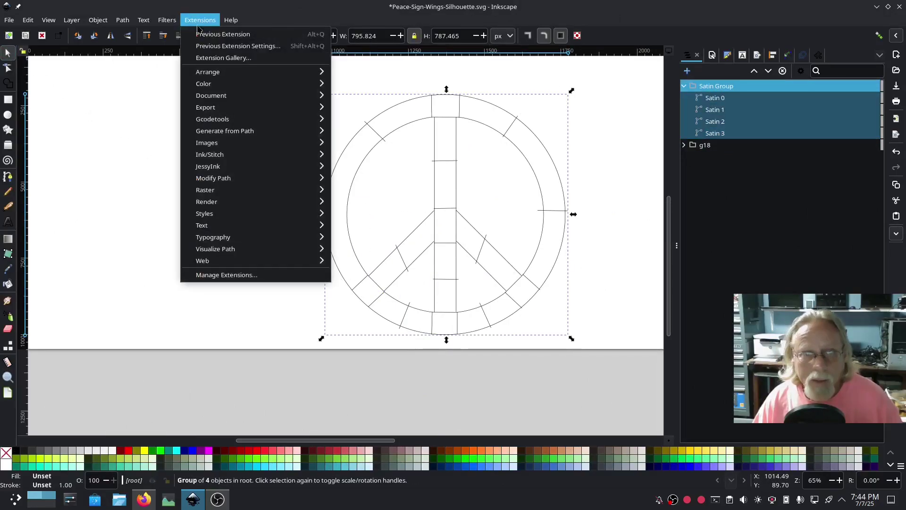
{"action": "mouse_move", "coordinate": [233, 155]}
{"action": "left_click", "coordinate": [357, 242]}
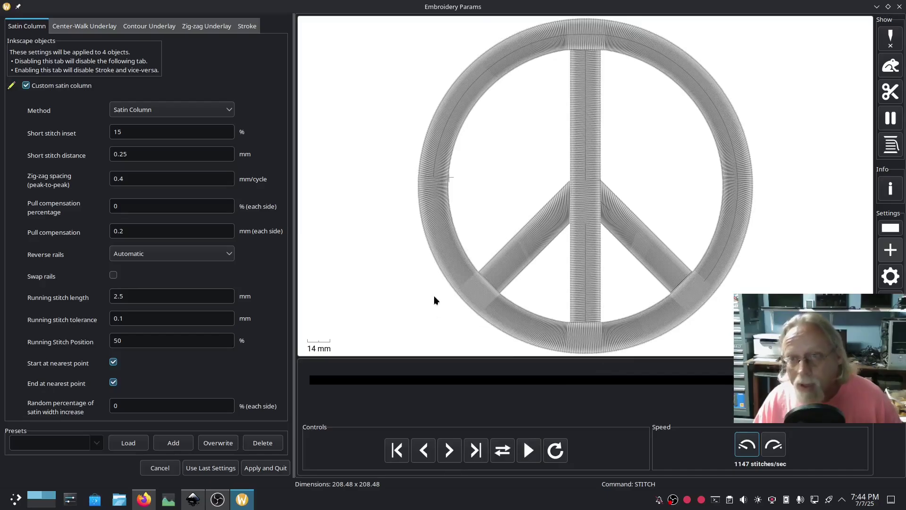
With the Node tool, move Satin 3's top node and arm-stem junction node onto the stem edge
{"action": "left_click", "coordinate": [899, 7]}
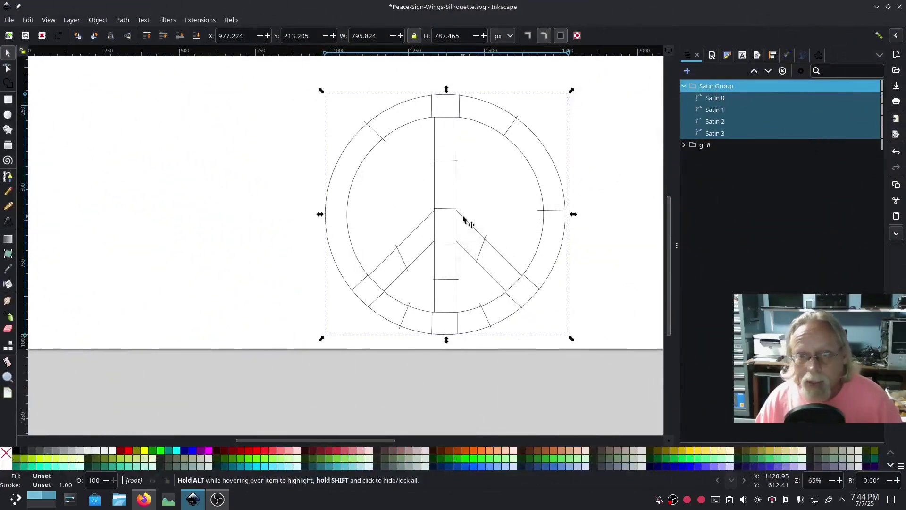
{"action": "scroll", "coordinate": [466, 223], "scroll_direction": "up", "scroll_amount": 5}
{"action": "key", "text": "n"}
{"action": "left_click", "coordinate": [422, 175]}
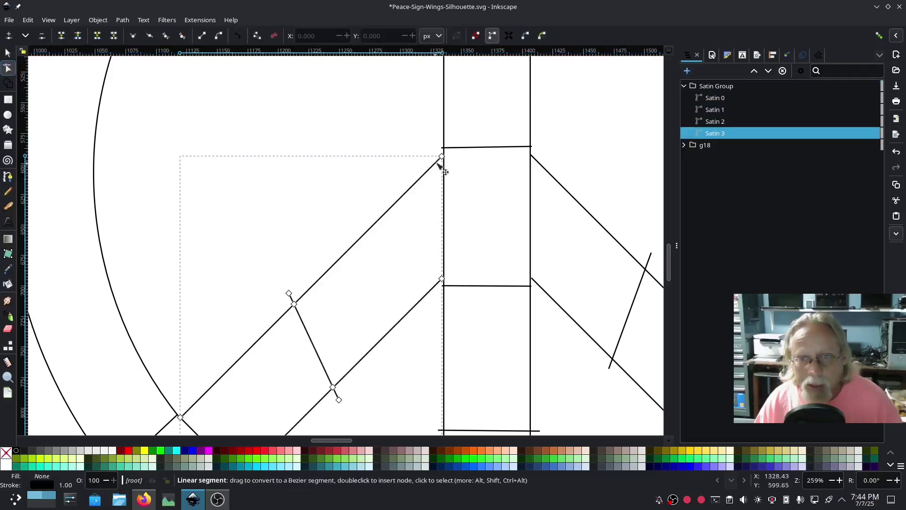
{"action": "left_click_drag", "start_coordinate": [442, 157], "coordinate": [445, 155]}
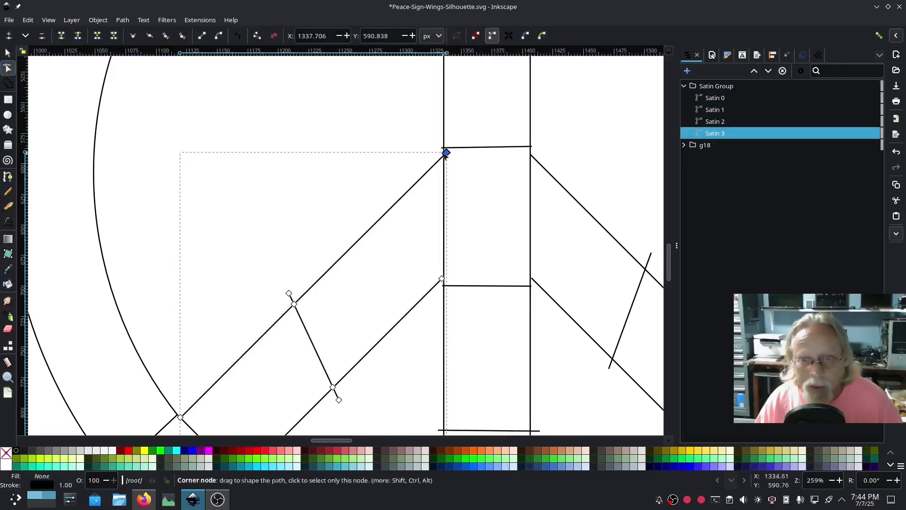
{"action": "left_click", "coordinate": [442, 279]}
{"action": "left_click_drag", "start_coordinate": [441, 278], "coordinate": [448, 274]}
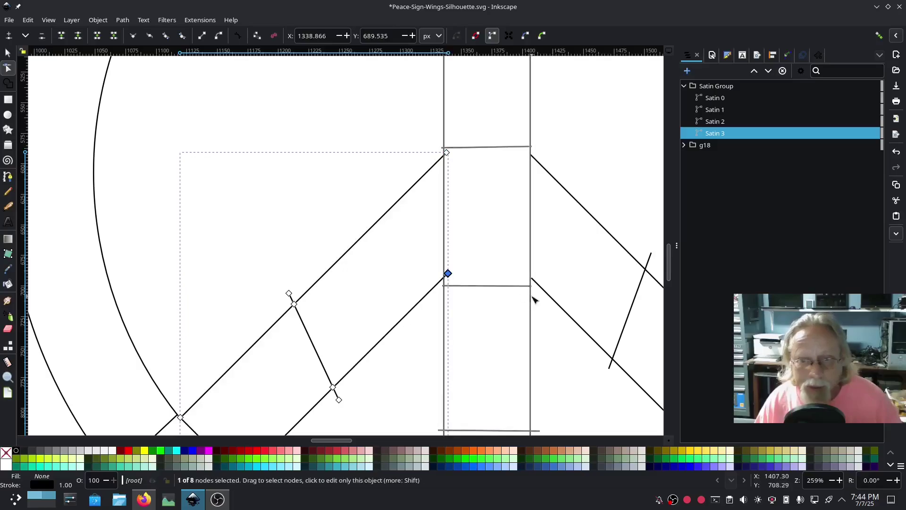
Align Satin 1's lower and top nodes with the stem
{"action": "left_click", "coordinate": [533, 278]}
{"action": "left_click_drag", "start_coordinate": [532, 279], "coordinate": [528, 275]}
{"action": "left_click", "coordinate": [531, 155]}
{"action": "left_click_drag", "start_coordinate": [531, 155], "coordinate": [527, 153]}
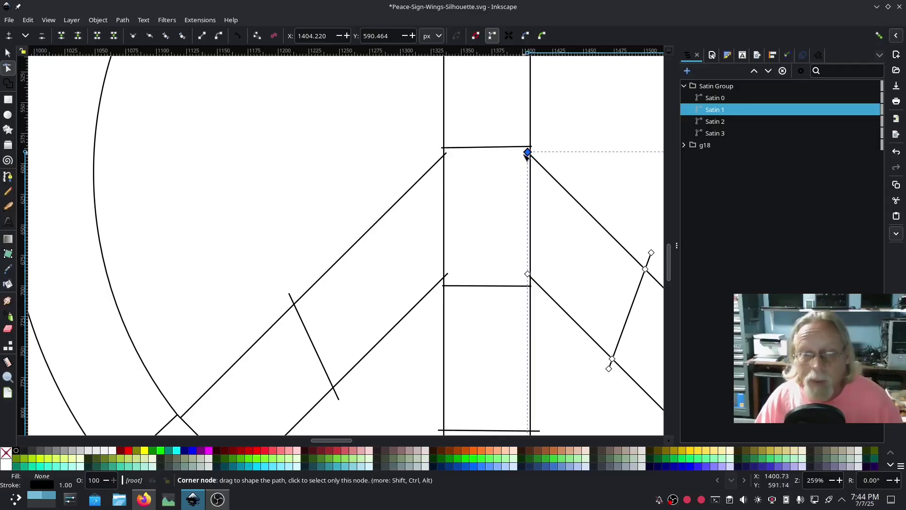
Pull Satin 3's bottom and left nodes onto the ring
{"action": "scroll", "coordinate": [402, 331], "scroll_direction": "down", "scroll_amount": 6}
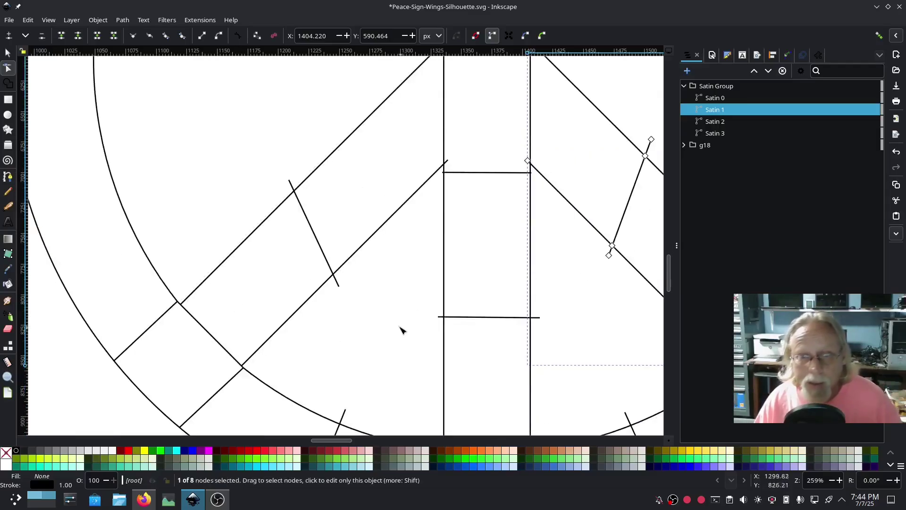
{"action": "left_click", "coordinate": [255, 354]}
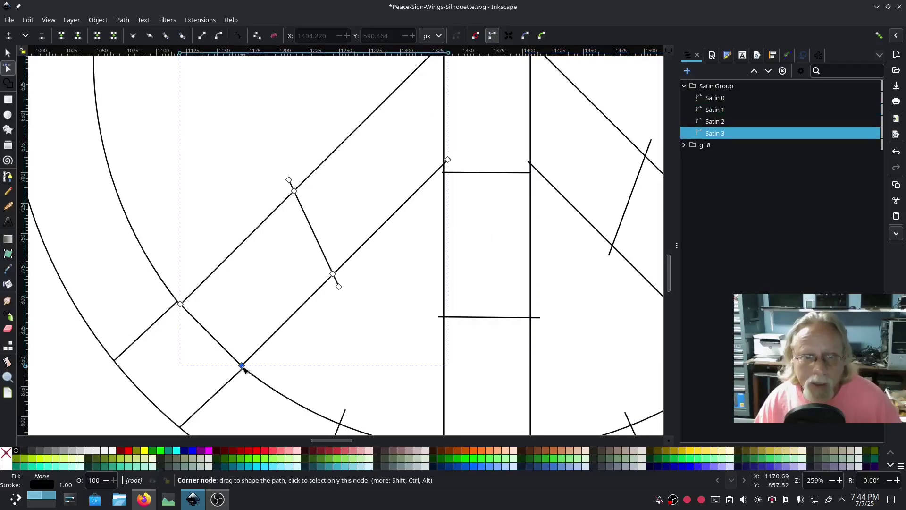
{"action": "left_click_drag", "start_coordinate": [244, 369], "coordinate": [242, 372]}
{"action": "left_click_drag", "start_coordinate": [182, 307], "coordinate": [176, 310]}
Move the stem satin's bottom-left node and Satin 2's bottom-right node onto the ring
{"action": "scroll", "coordinate": [293, 363], "scroll_direction": "down", "scroll_amount": 6}
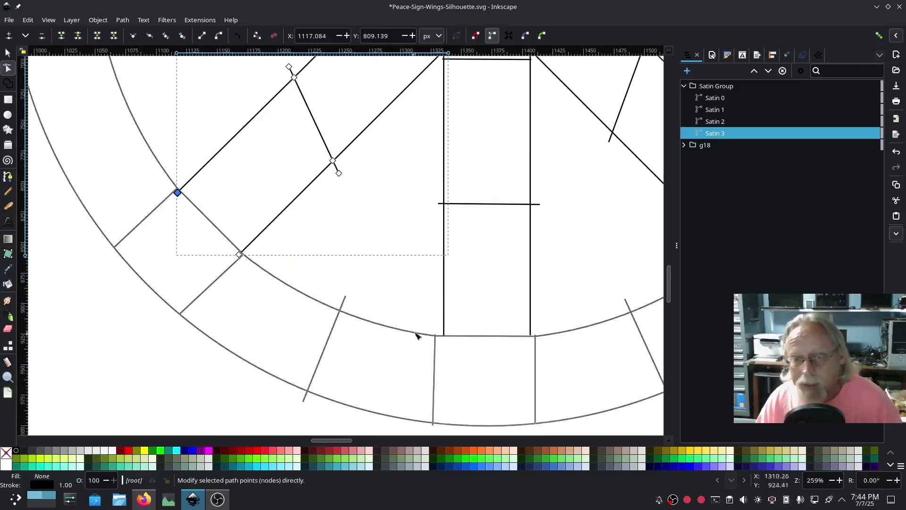
{"action": "left_click", "coordinate": [444, 334]}
{"action": "left_click_drag", "start_coordinate": [443, 335], "coordinate": [443, 340]}
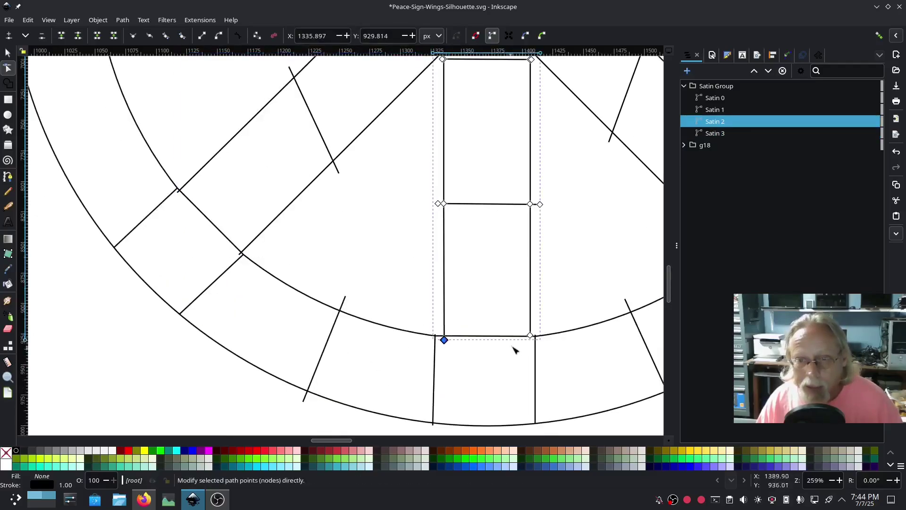
{"action": "left_click_drag", "start_coordinate": [530, 336], "coordinate": [533, 338]}
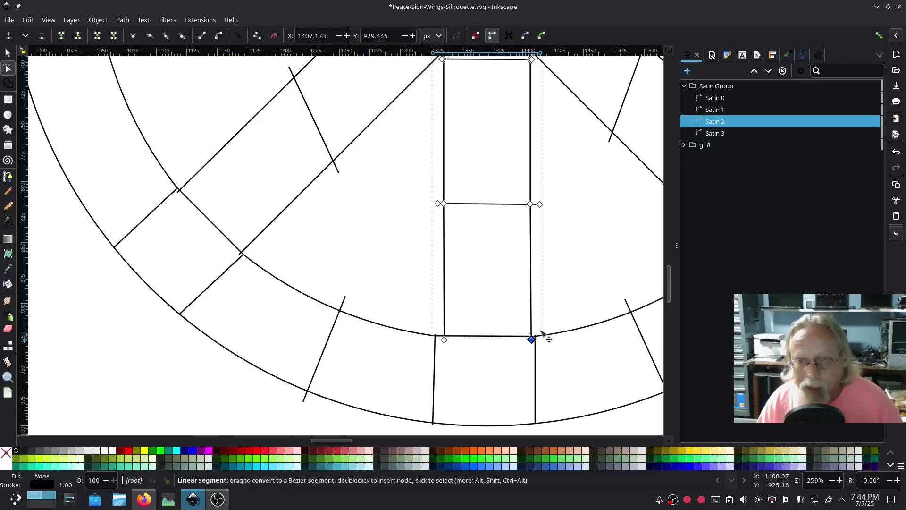
Nudge Satin 1's nodes onto the outer ring, shifting one about 8 px right
{"action": "scroll", "coordinate": [439, 326], "scroll_direction": "right", "scroll_amount": 14}
{"action": "scroll", "coordinate": [439, 326], "scroll_direction": "up", "scroll_amount": 3}
{"action": "left_click", "coordinate": [460, 306]}
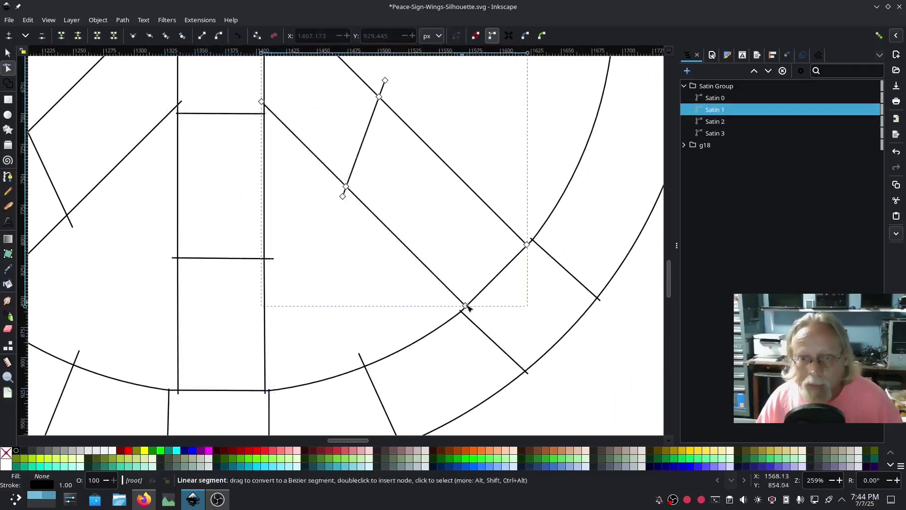
{"action": "left_click_drag", "start_coordinate": [467, 307], "coordinate": [468, 309]}
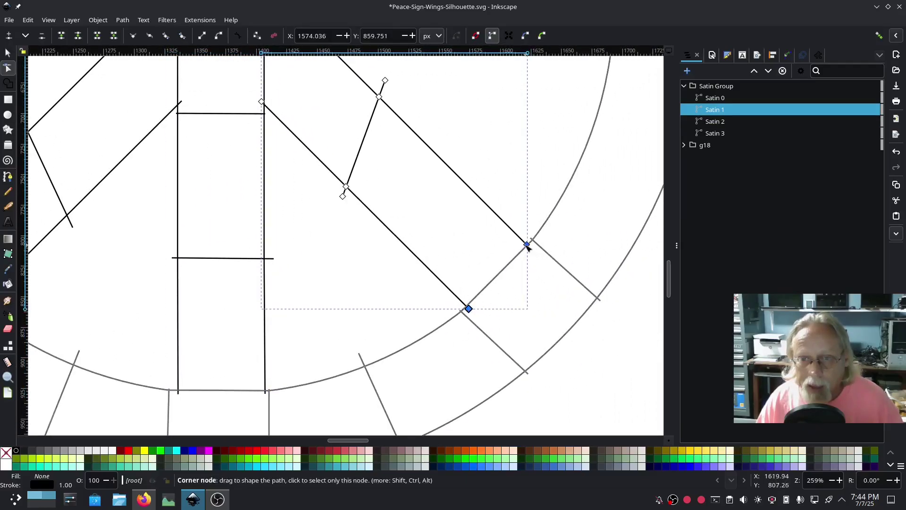
{"action": "left_click_drag", "start_coordinate": [528, 245], "coordinate": [531, 245]}
Raise Satin 2's top-left and top-right nodes about 2 px onto the inner ring
{"action": "scroll", "coordinate": [443, 323], "scroll_direction": "down", "scroll_amount": 4}
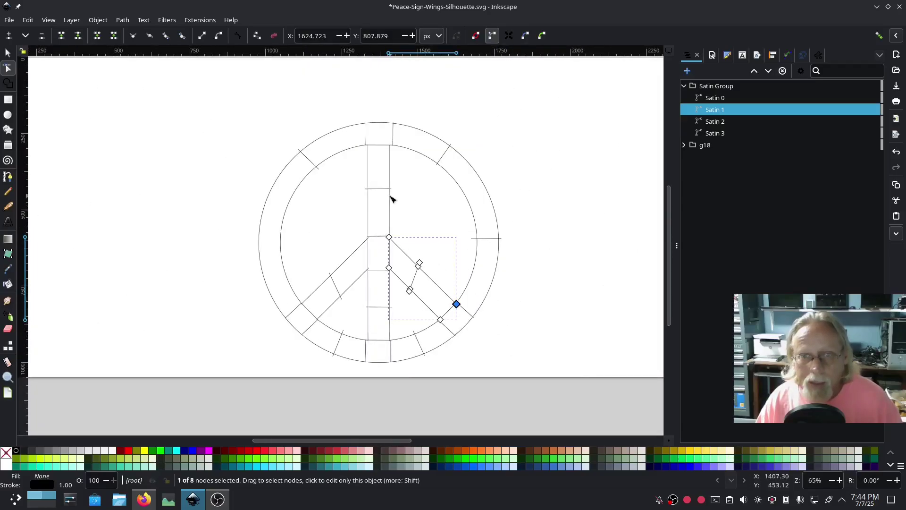
{"action": "scroll", "coordinate": [370, 156], "scroll_direction": "up", "scroll_amount": 4}
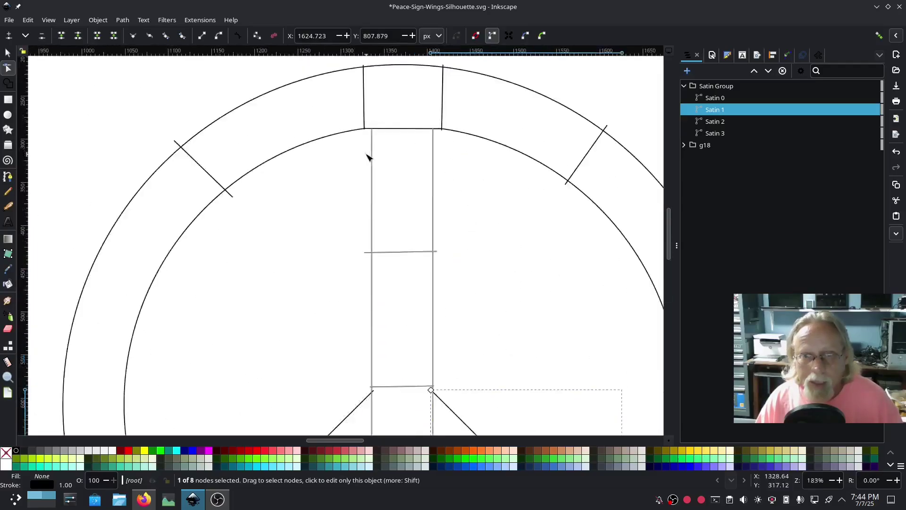
{"action": "left_click", "coordinate": [374, 125]}
{"action": "left_click_drag", "start_coordinate": [375, 118], "coordinate": [375, 114]}
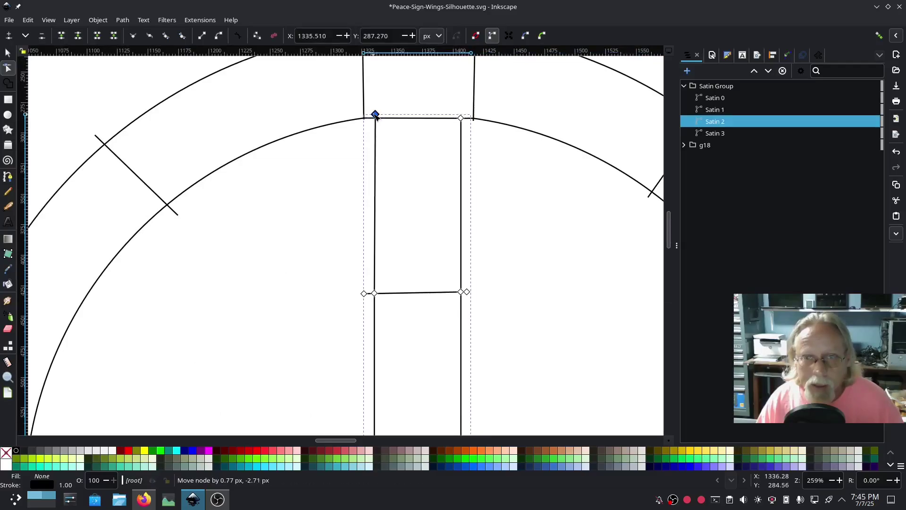
{"action": "left_click", "coordinate": [462, 118], "text": "shift"}
{"action": "left_click_drag", "start_coordinate": [462, 118], "coordinate": [461, 116]}
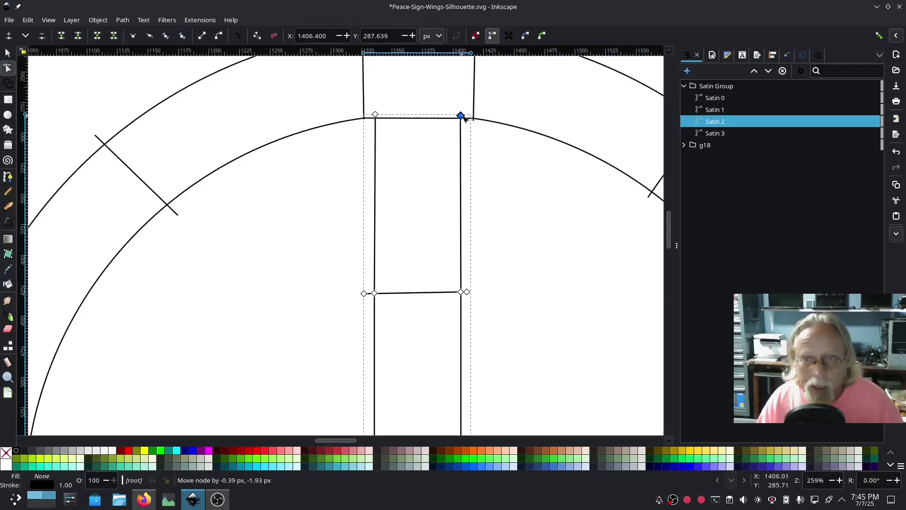
Expand g18 in the Objects panel, unhide wing group g9, and zoom to its base
{"action": "scroll", "coordinate": [522, 265], "scroll_direction": "down", "scroll_amount": 4}
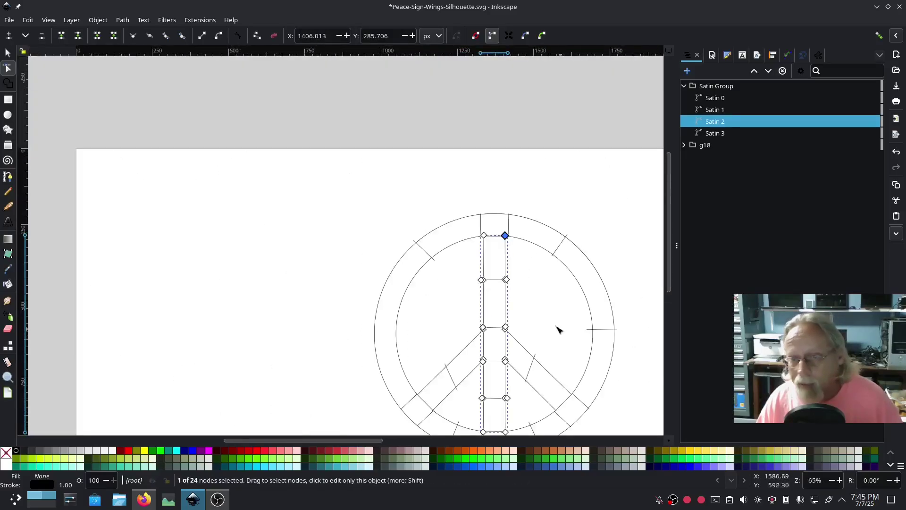
{"action": "left_click_drag", "start_coordinate": [549, 322], "coordinate": [436, 243]}
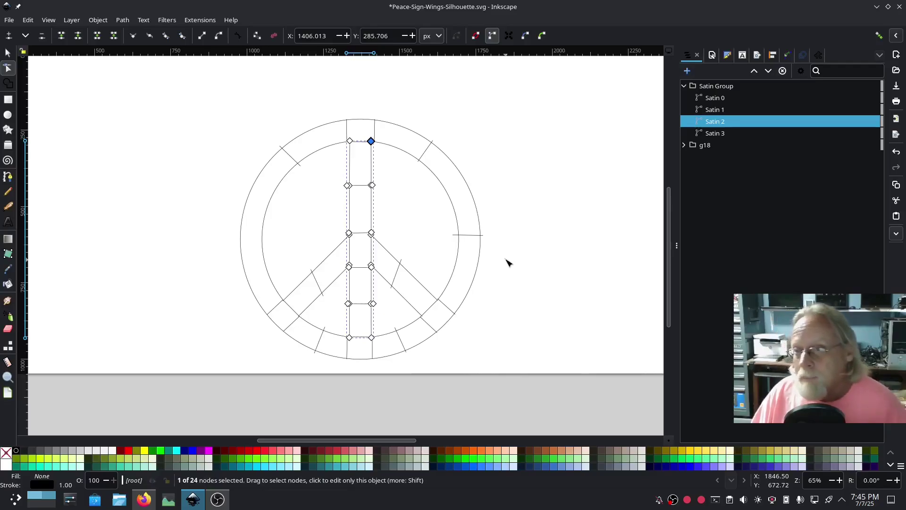
{"action": "left_click", "coordinate": [718, 89]}
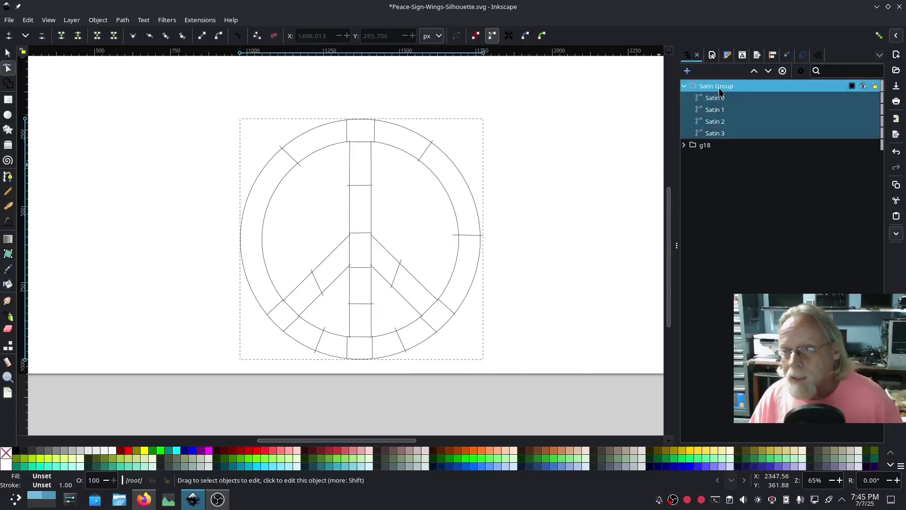
{"action": "left_click", "coordinate": [684, 146]}
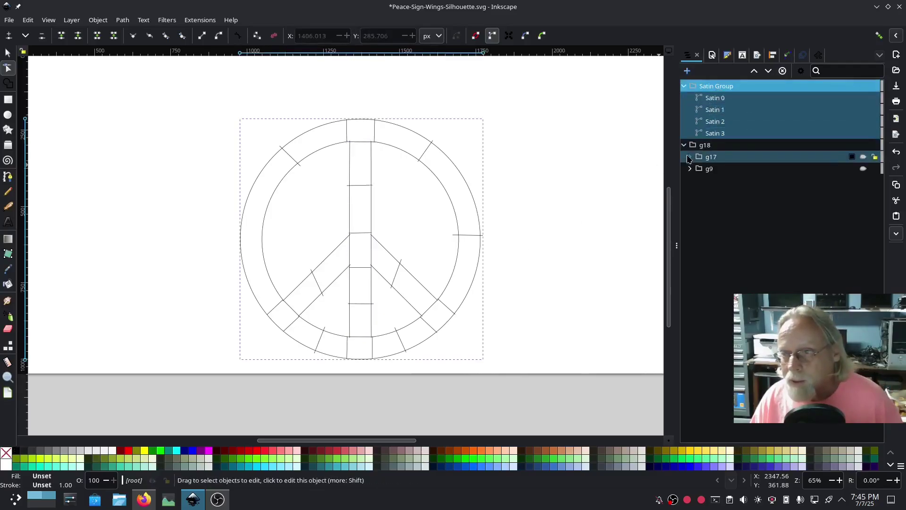
{"action": "left_click", "coordinate": [863, 169]}
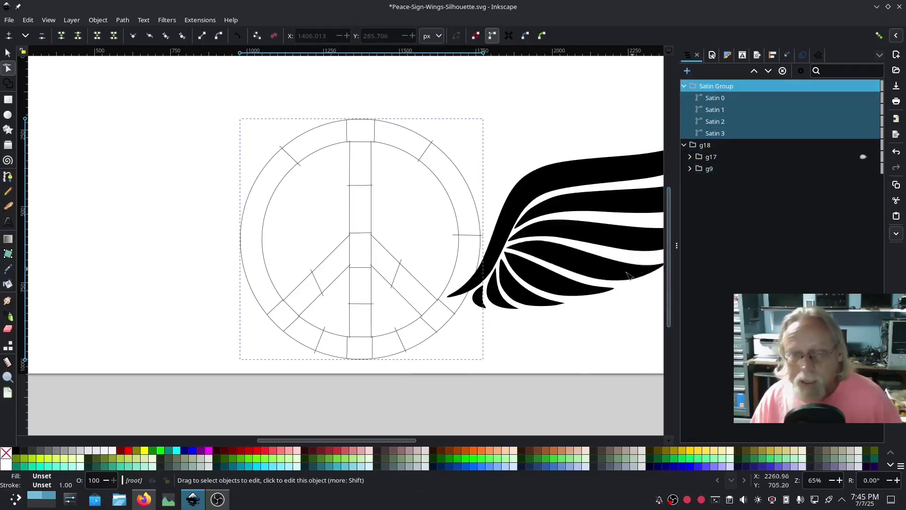
{"action": "scroll", "coordinate": [491, 291], "scroll_direction": "up", "scroll_amount": 3}
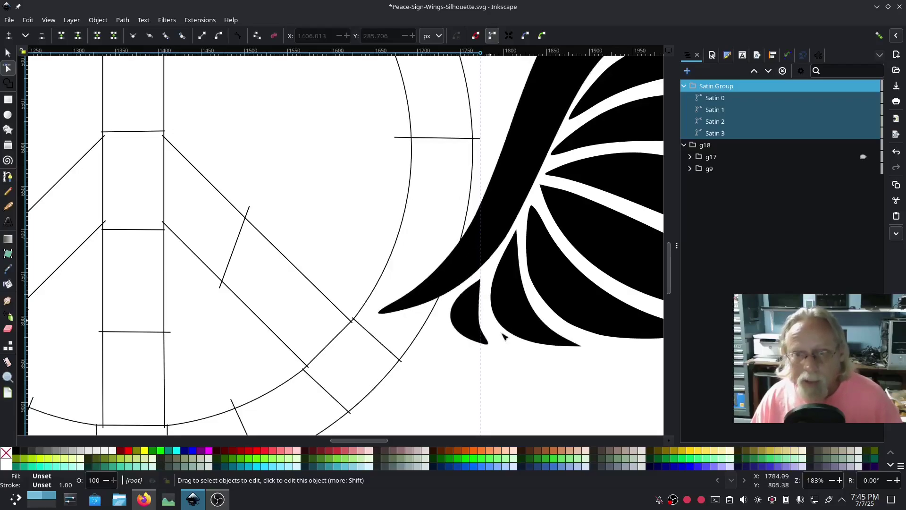
{"action": "left_click_drag", "start_coordinate": [503, 344], "coordinate": [361, 371]}
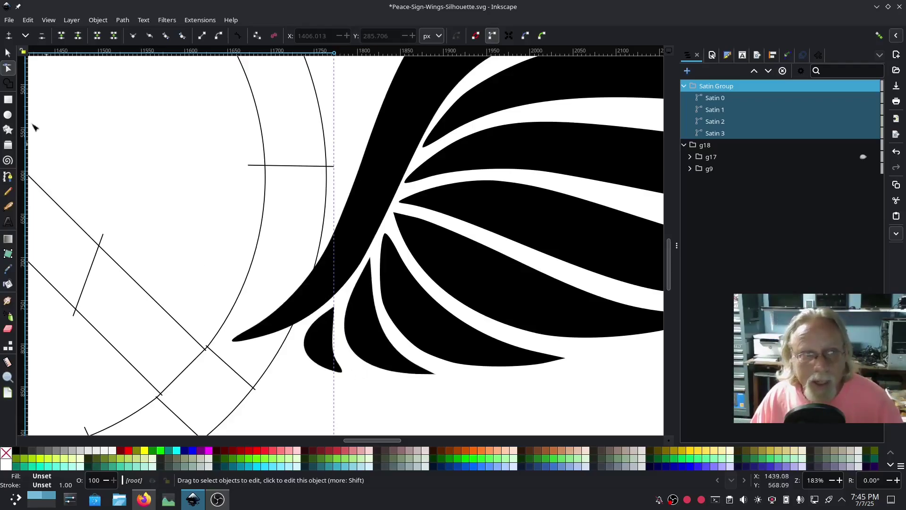
Delete the small innermost feather path2 from wing group g9
{"action": "left_click", "coordinate": [7, 54]}
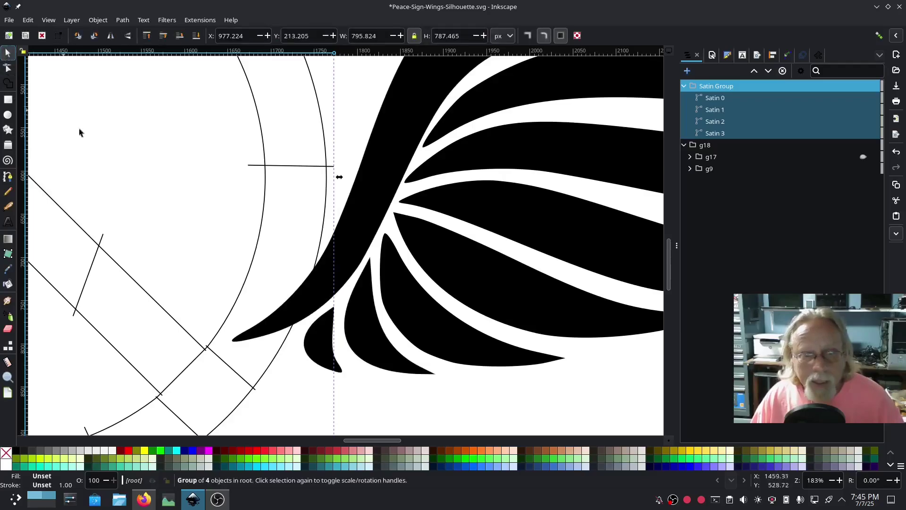
{"action": "left_click", "coordinate": [324, 349]}
{"action": "left_click", "coordinate": [320, 345], "text": "ctrl"}
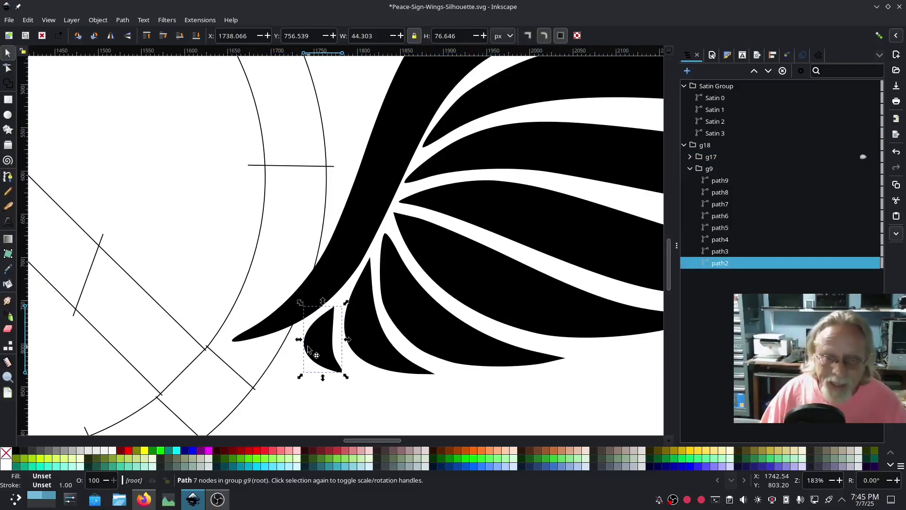
{"action": "key", "text": "Delete"}
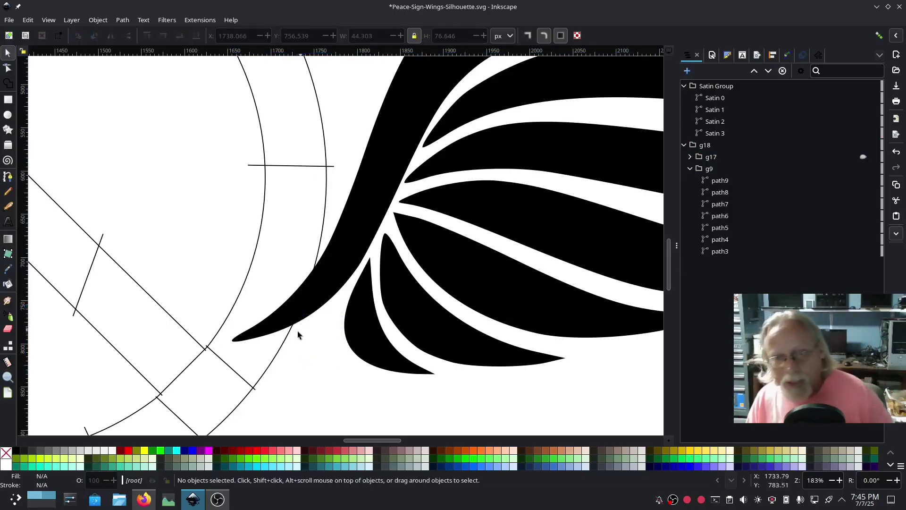
{"action": "scroll", "coordinate": [313, 348], "scroll_direction": "down", "scroll_amount": 2}
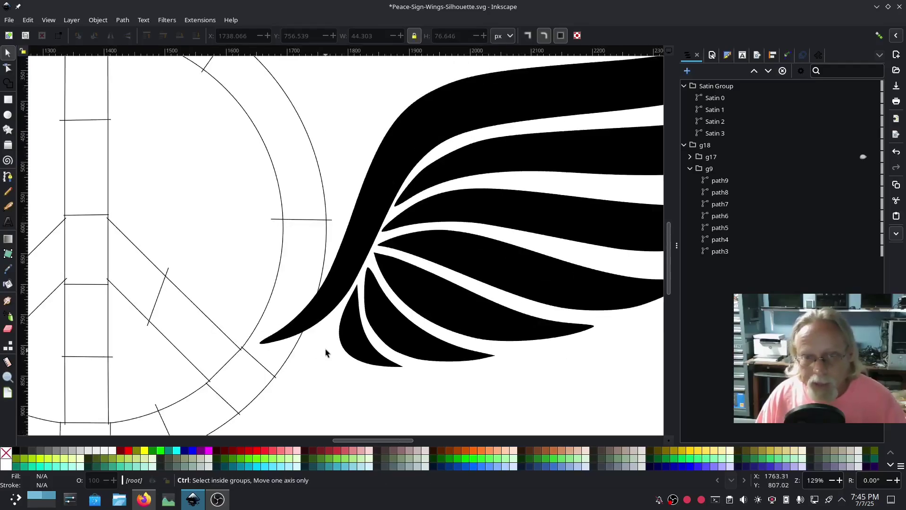
{"action": "scroll", "coordinate": [315, 329], "scroll_direction": "right", "scroll_amount": 5}
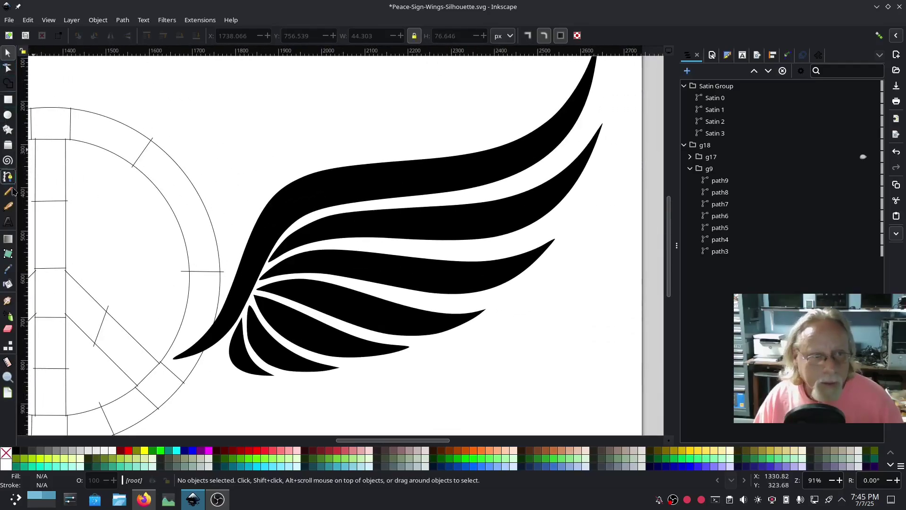
Draw five short Pencil strokes, path83–path87, across the upper feather from base to tip
{"action": "left_click", "coordinate": [9, 193]}
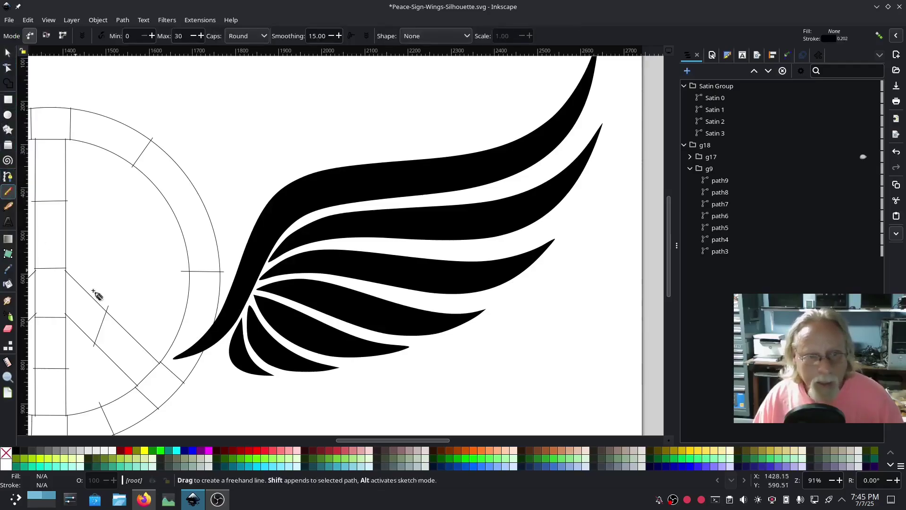
{"action": "left_click_drag", "start_coordinate": [216, 346], "coordinate": [206, 330]}
{"action": "left_click_drag", "start_coordinate": [266, 264], "coordinate": [241, 251]}
{"action": "left_click_drag", "start_coordinate": [359, 197], "coordinate": [352, 160]}
{"action": "left_click_drag", "start_coordinate": [523, 172], "coordinate": [497, 140]}
{"action": "scroll", "coordinate": [596, 95], "scroll_direction": "up", "scroll_amount": 3}
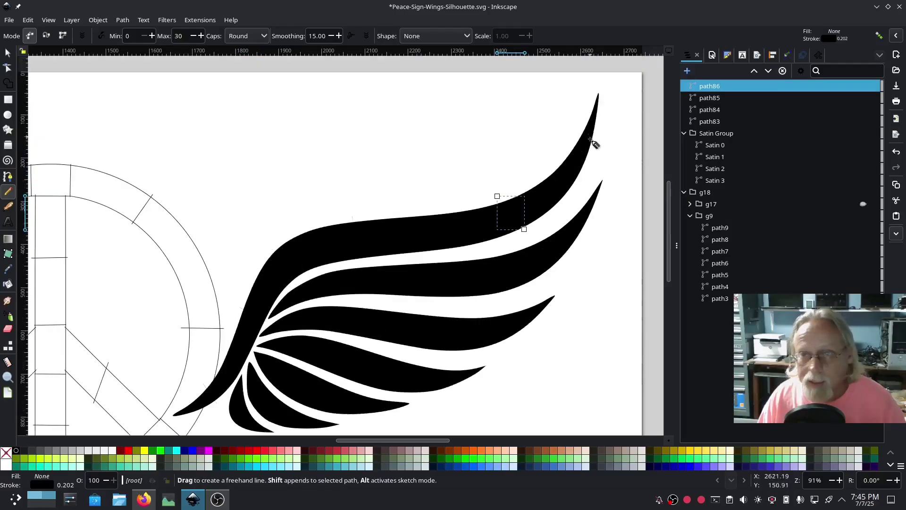
{"action": "left_click_drag", "start_coordinate": [598, 128], "coordinate": [582, 124]}
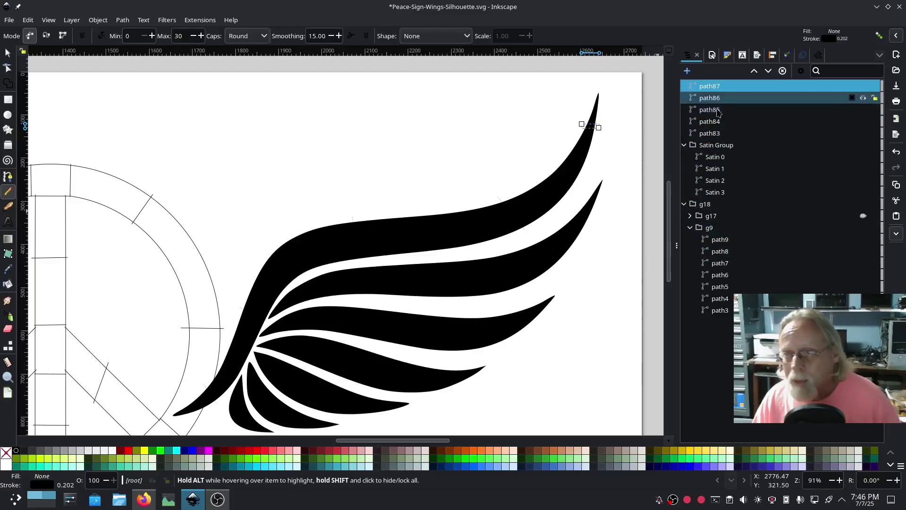
Drag the five strokes path83–path87 into wing group g9 in the Objects panel
{"action": "left_click", "coordinate": [709, 133], "text": "shift"}
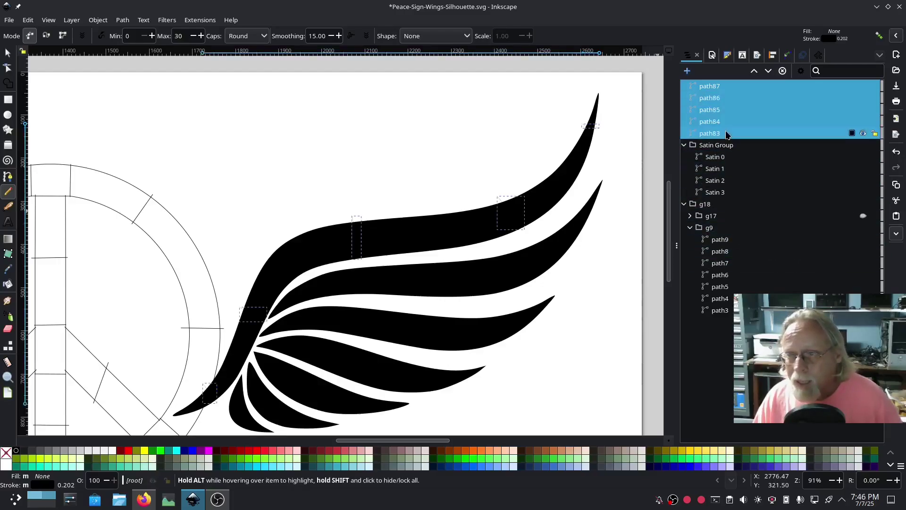
{"action": "left_click_drag", "start_coordinate": [727, 123], "coordinate": [758, 231]}
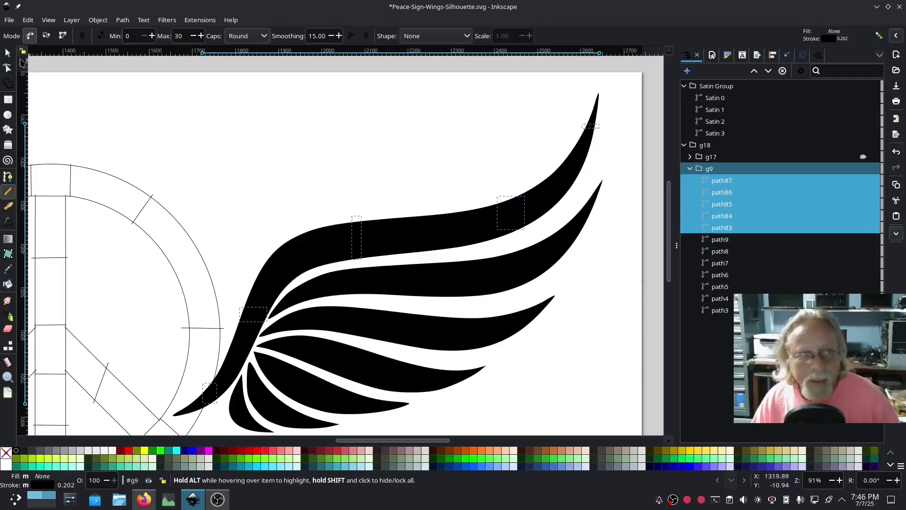
{"action": "left_click", "coordinate": [8, 53]}
{"action": "left_click", "coordinate": [447, 222]}
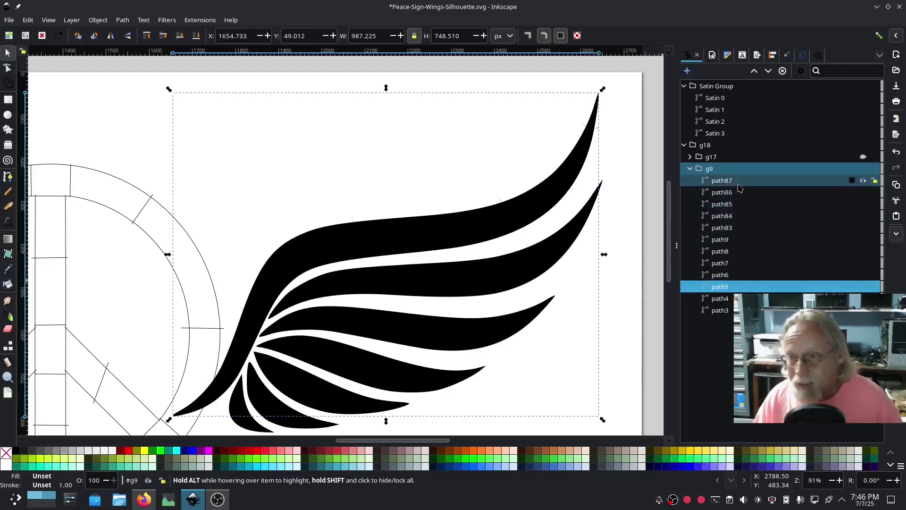
Inspect path84, path83, the five strokes, path9, path3 and path5 by selecting each
{"action": "left_click", "coordinate": [739, 222]}
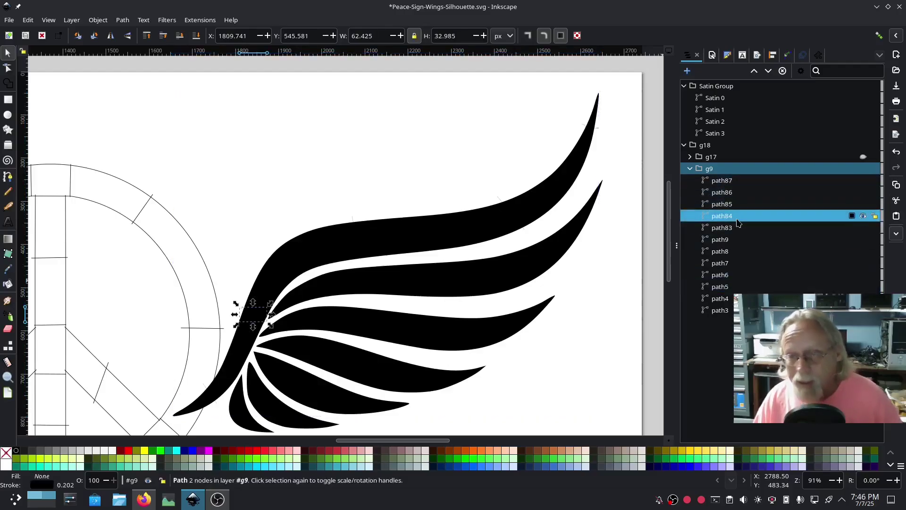
{"action": "left_click", "coordinate": [736, 229]}
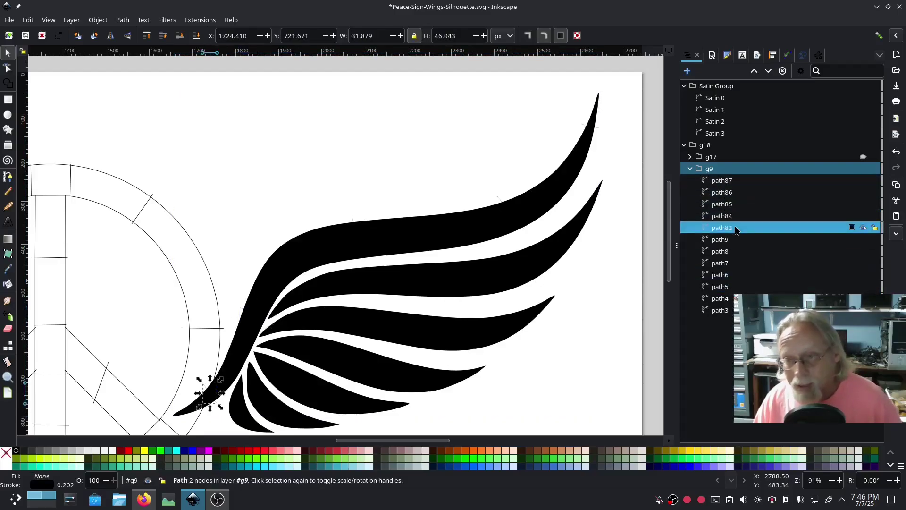
{"action": "left_click", "coordinate": [725, 184], "text": "shift"}
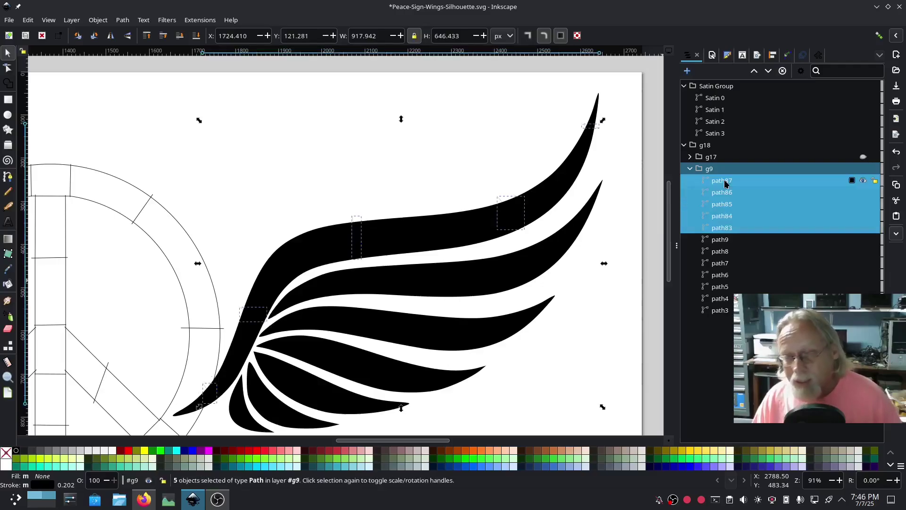
{"action": "left_click", "coordinate": [732, 240]}
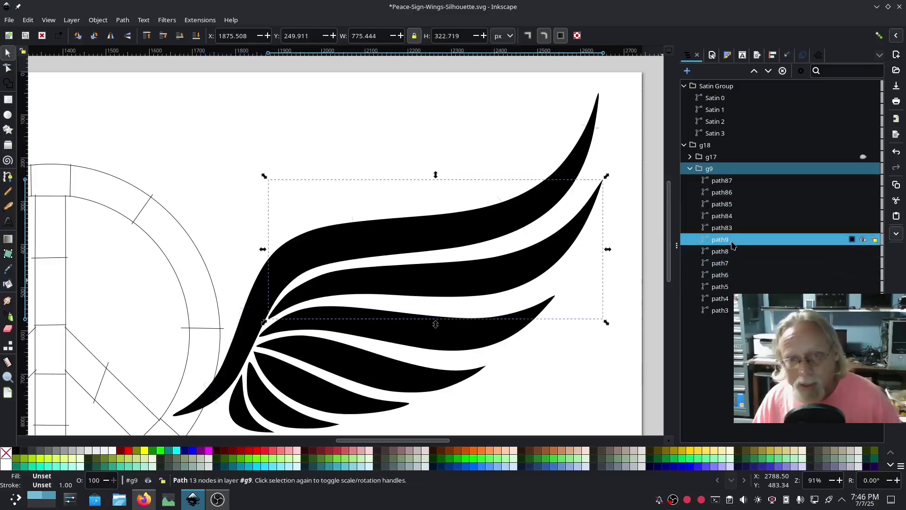
{"action": "left_click", "coordinate": [719, 311]}
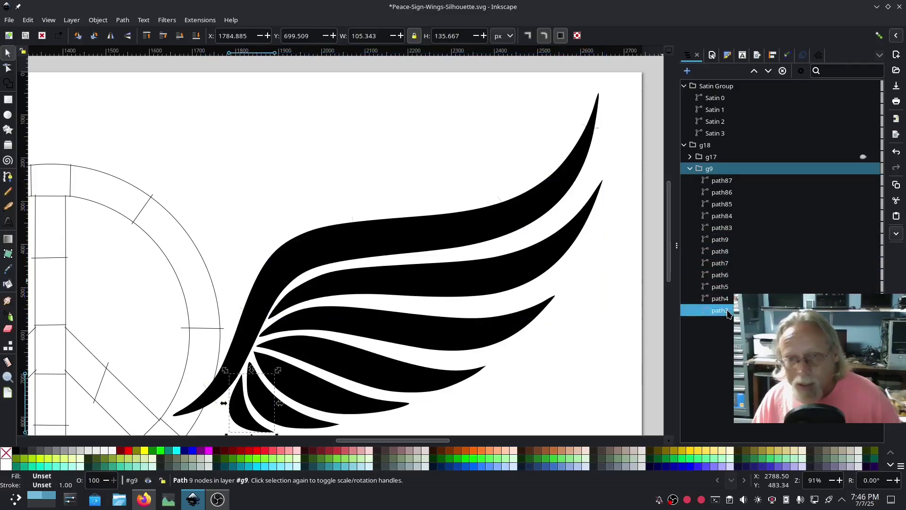
{"action": "left_click", "coordinate": [344, 248]}
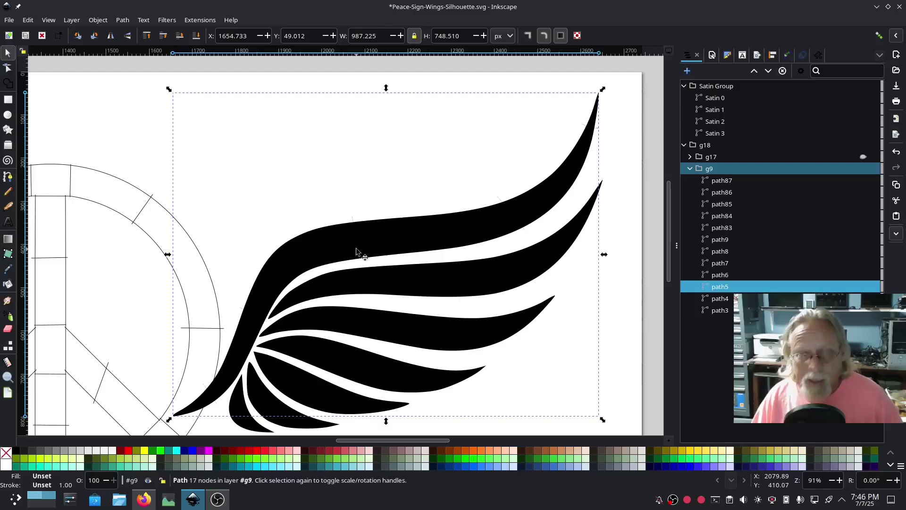
Draw four Pencil rungs, path88–path91, across the upper wing feathers
{"action": "left_click", "coordinate": [8, 192]}
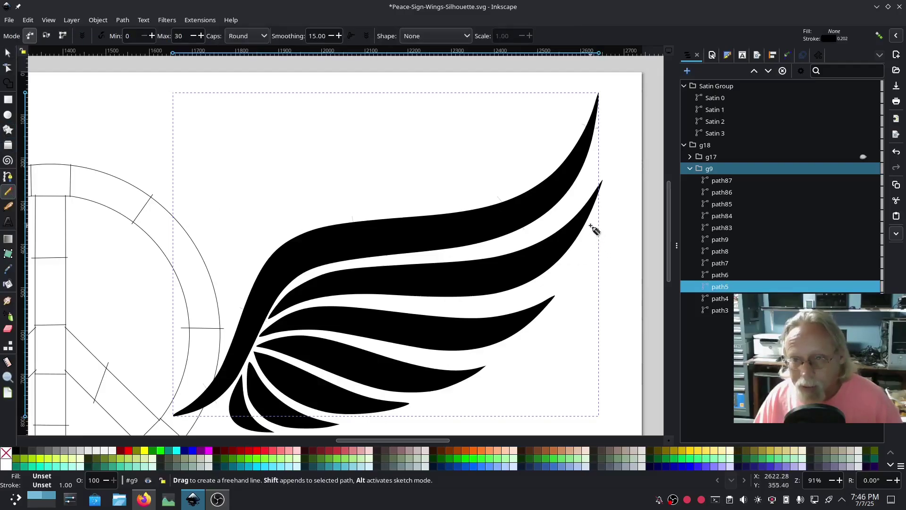
{"action": "left_click_drag", "start_coordinate": [591, 224], "coordinate": [574, 211]}
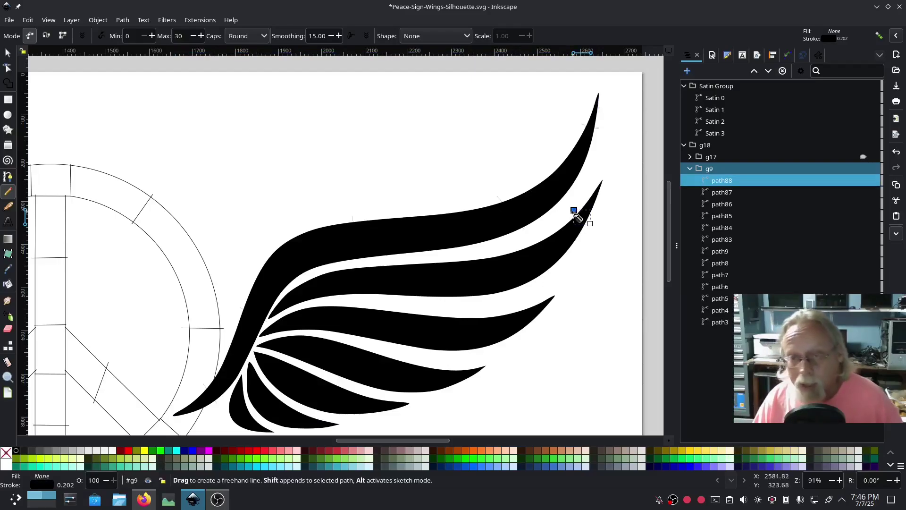
{"action": "left_click_drag", "start_coordinate": [480, 298], "coordinate": [466, 255]}
{"action": "left_click_drag", "start_coordinate": [346, 297], "coordinate": [347, 263]}
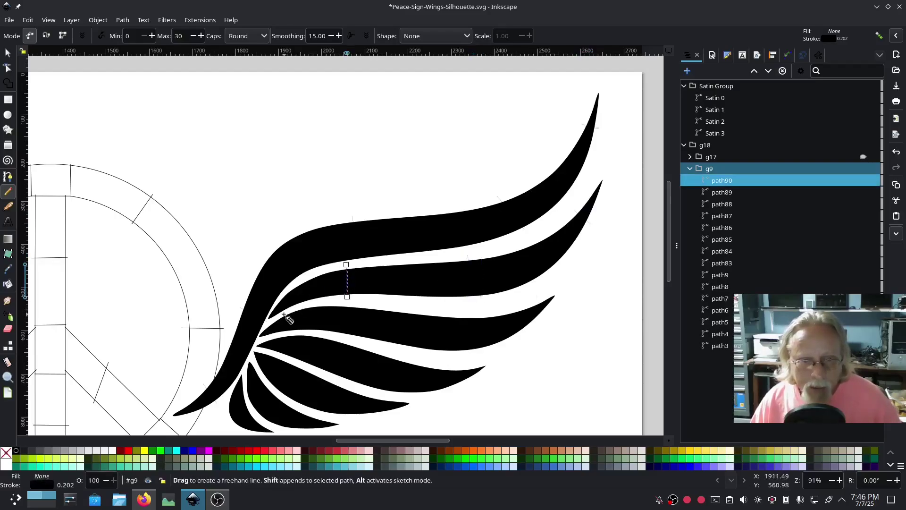
{"action": "left_click_drag", "start_coordinate": [290, 315], "coordinate": [283, 300]}
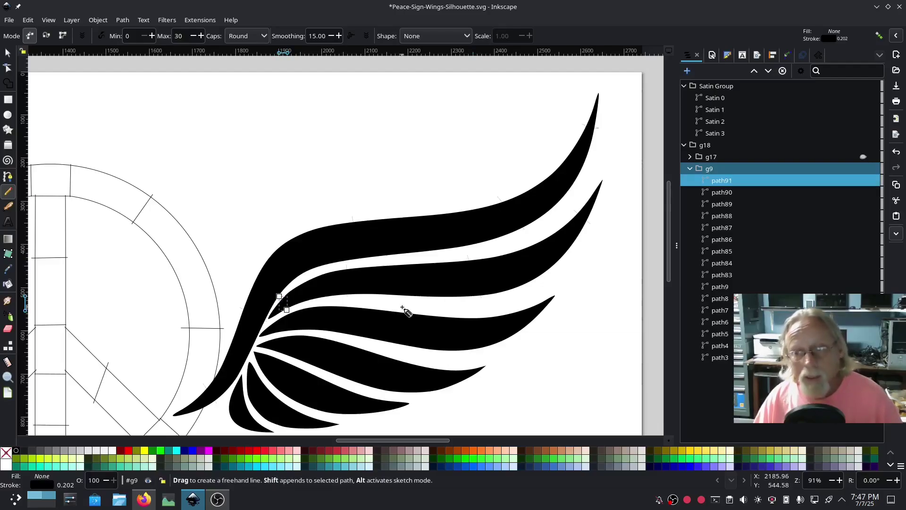
Select path91 through path9 together with path5 in the Objects panel
{"action": "left_click", "coordinate": [720, 335]}
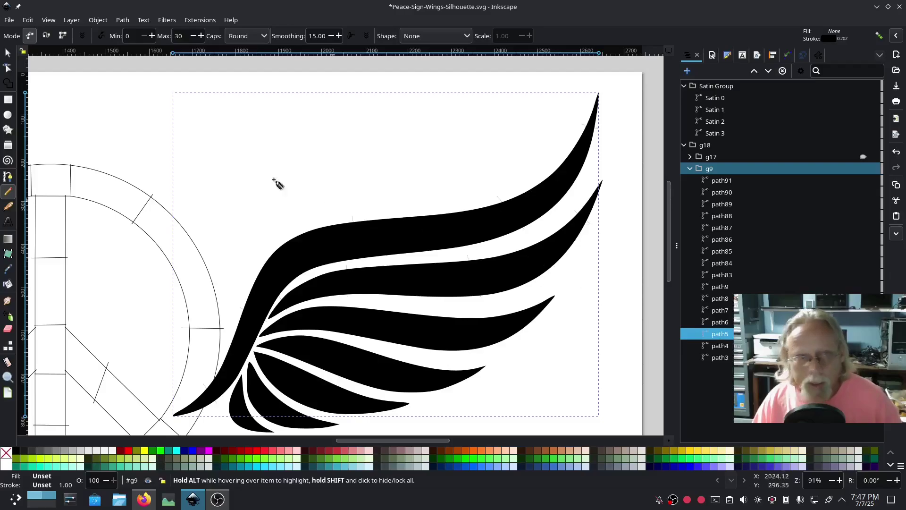
{"action": "key", "text": "s"}
{"action": "left_click", "coordinate": [485, 266]}
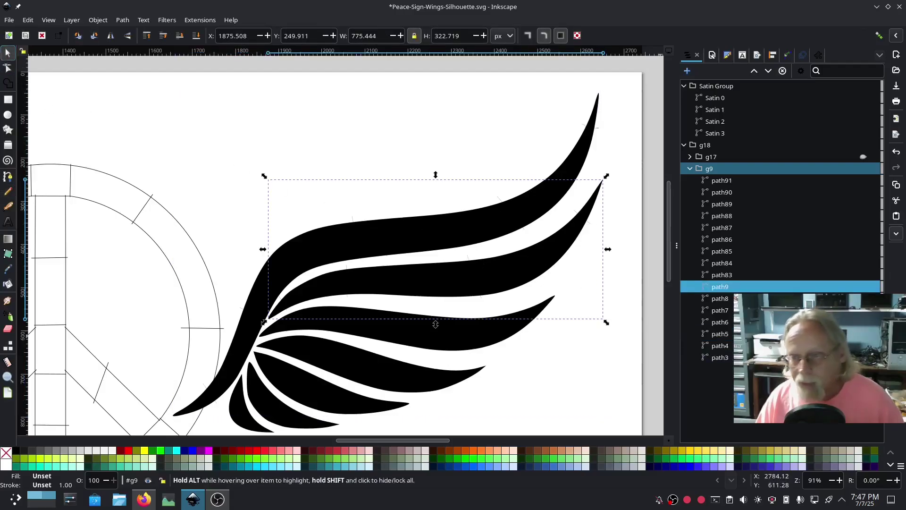
{"action": "left_click", "coordinate": [730, 332]}
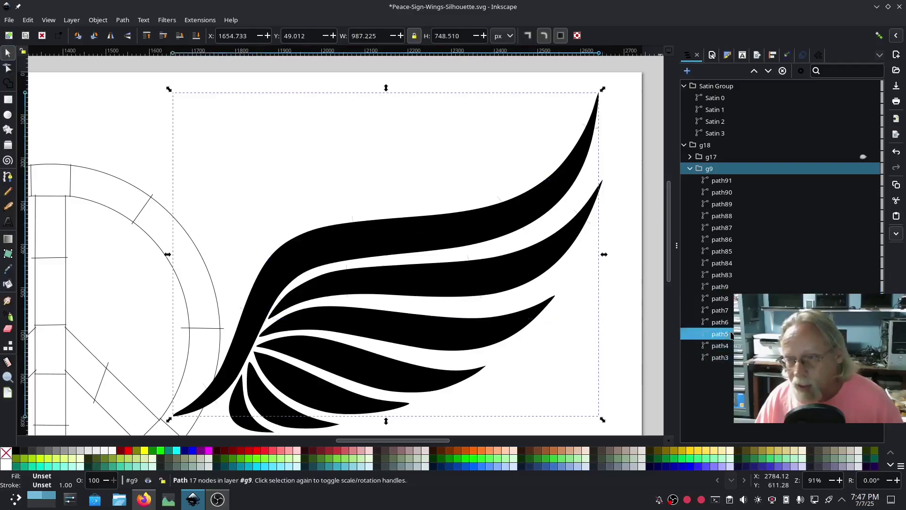
{"action": "left_click", "coordinate": [726, 289]}
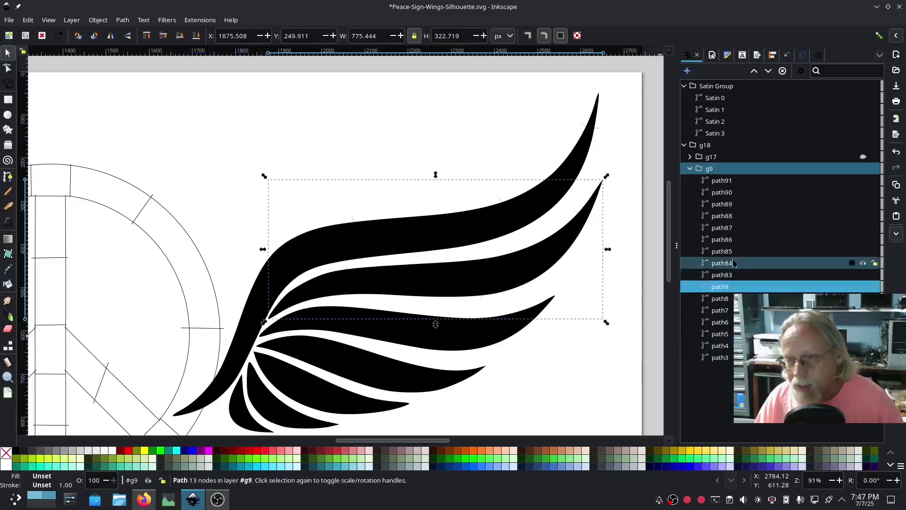
{"action": "left_click", "coordinate": [730, 185], "text": "shift"}
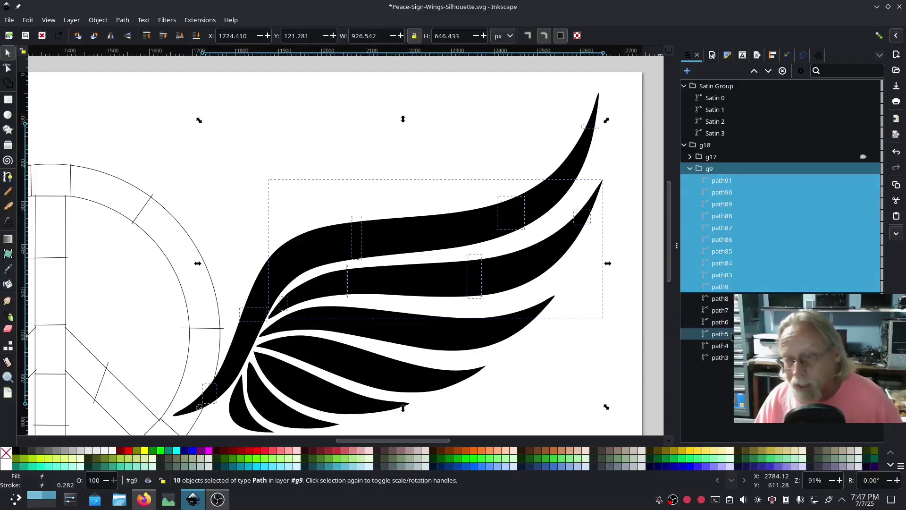
{"action": "left_click", "coordinate": [731, 334], "text": "ctrl"}
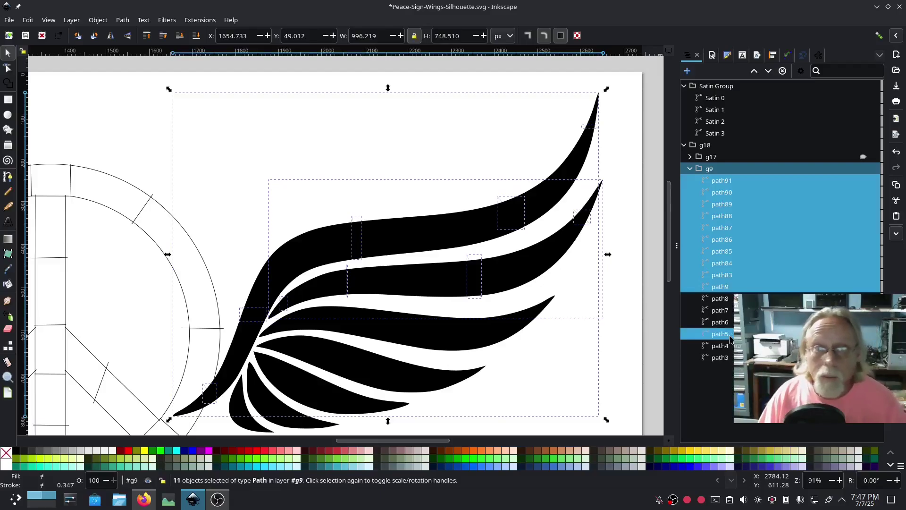
Apply Ink/Stitch Fill to satin with Contour underlay to the two upper feathers
{"action": "left_click", "coordinate": [200, 20]}
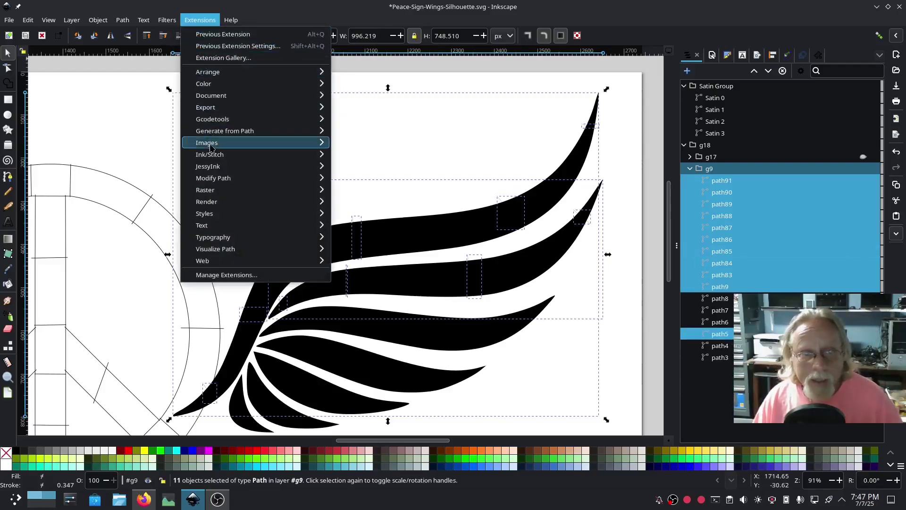
{"action": "mouse_move", "coordinate": [210, 155]}
{"action": "mouse_move", "coordinate": [382, 285]}
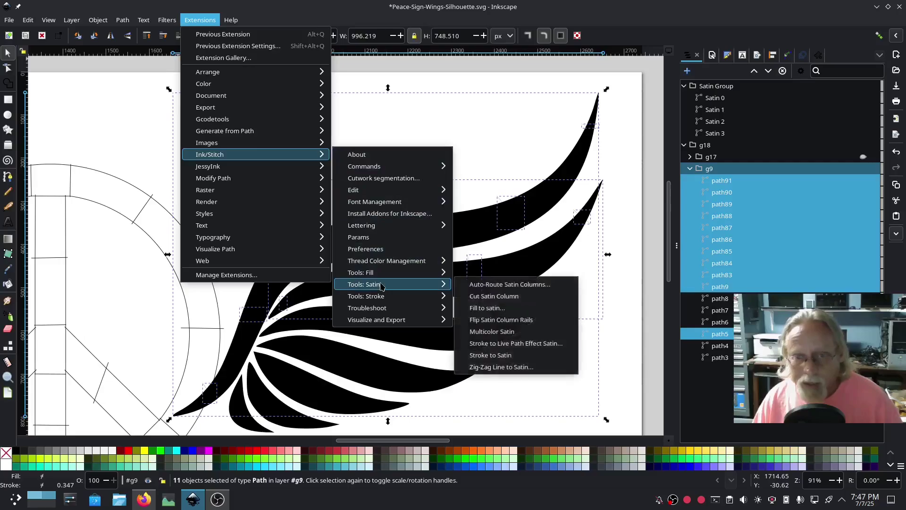
{"action": "left_click", "coordinate": [500, 310]}
{"action": "left_click", "coordinate": [556, 336]}
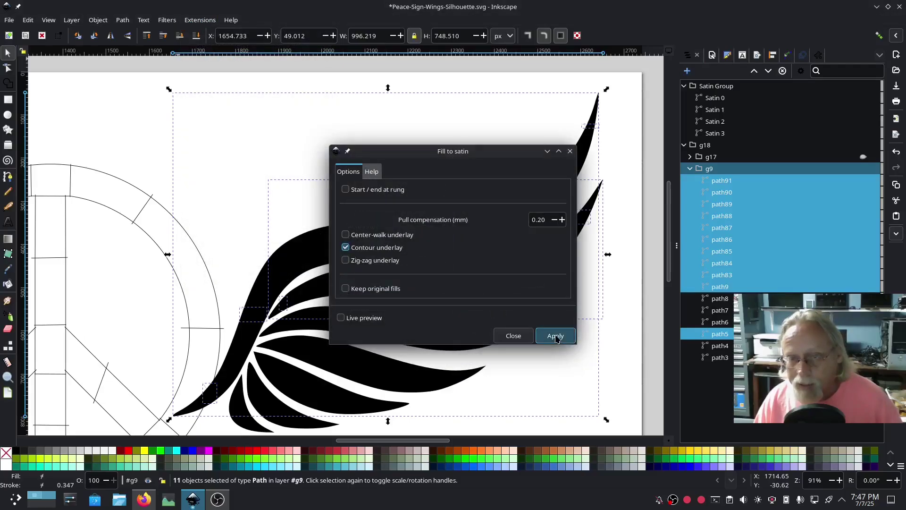
{"action": "left_click", "coordinate": [513, 335]}
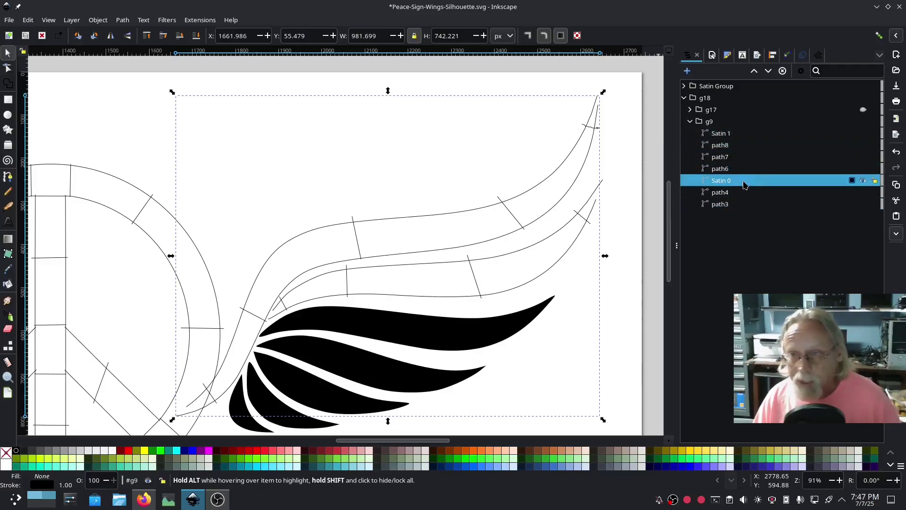
Drag Satin 0 and Satin 1 below path3 at the bottom of g9
{"action": "left_click_drag", "start_coordinate": [743, 184], "coordinate": [755, 207]}
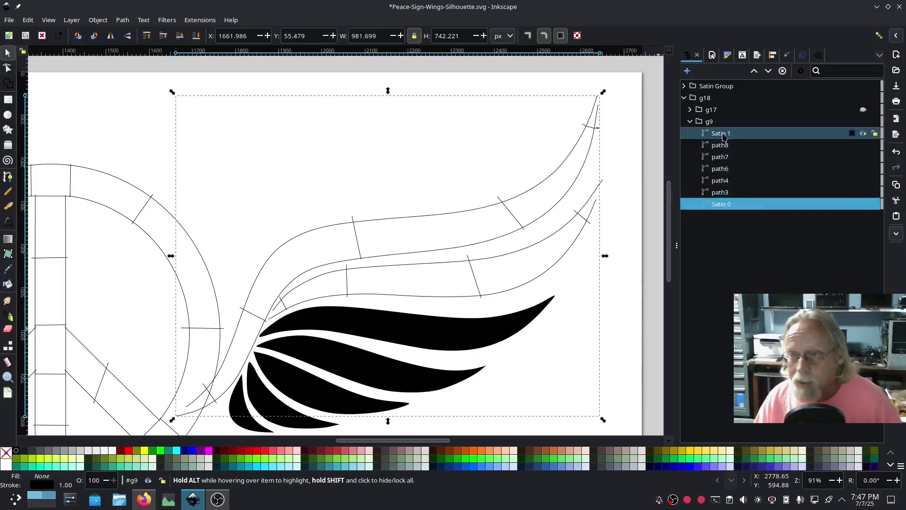
{"action": "left_click_drag", "start_coordinate": [722, 137], "coordinate": [741, 200]}
{"action": "left_click", "coordinate": [728, 181]}
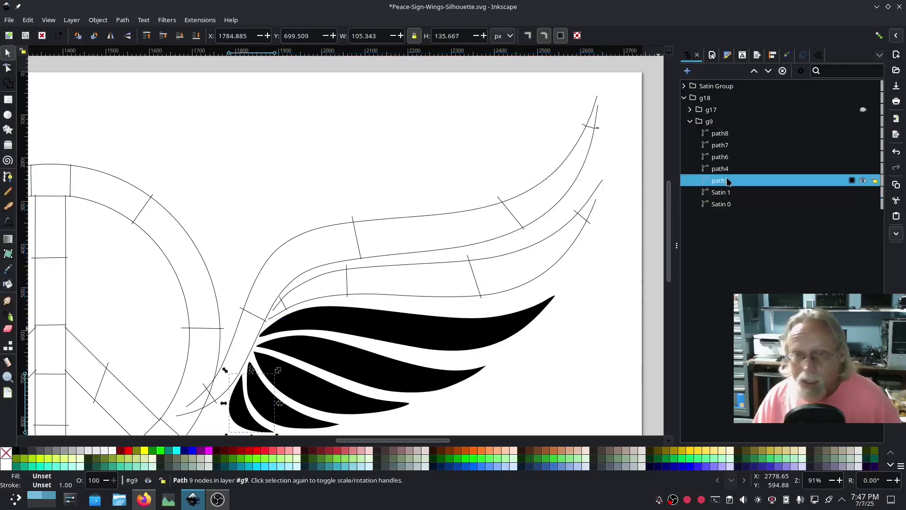
Inspect feathers path4, path6, path7, path8 and path3 in the Objects panel
{"action": "left_click", "coordinate": [725, 168]}
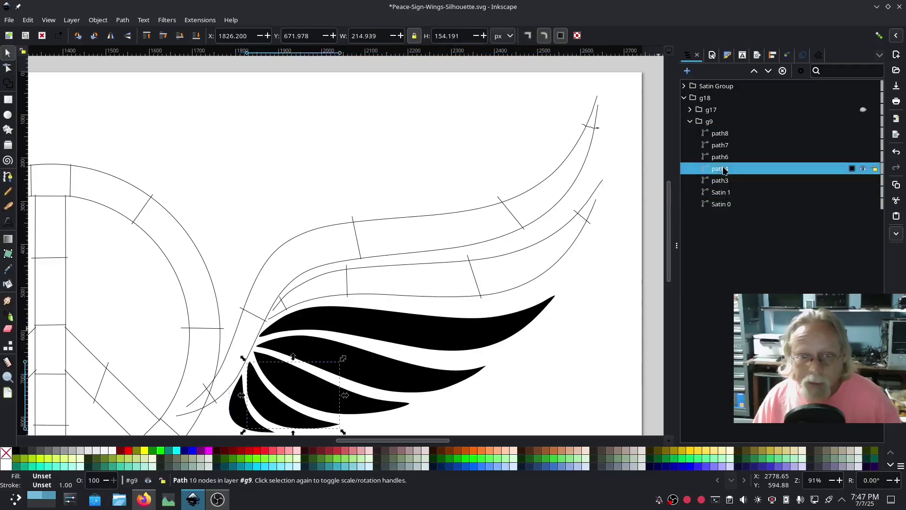
{"action": "left_click", "coordinate": [723, 156]}
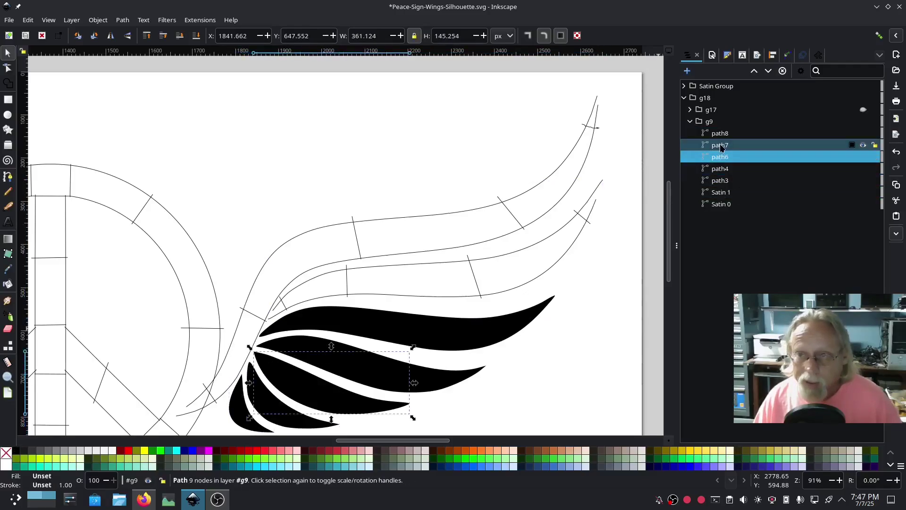
{"action": "left_click", "coordinate": [727, 146]}
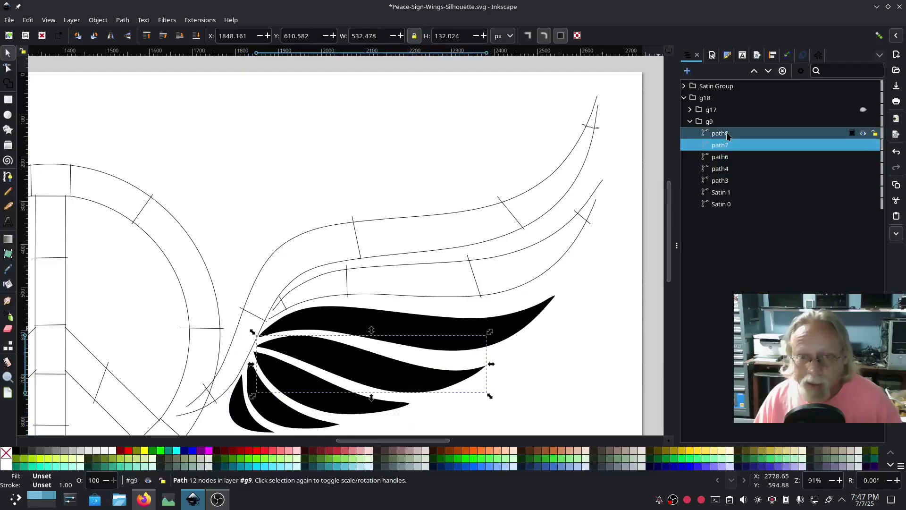
{"action": "left_click", "coordinate": [727, 134]}
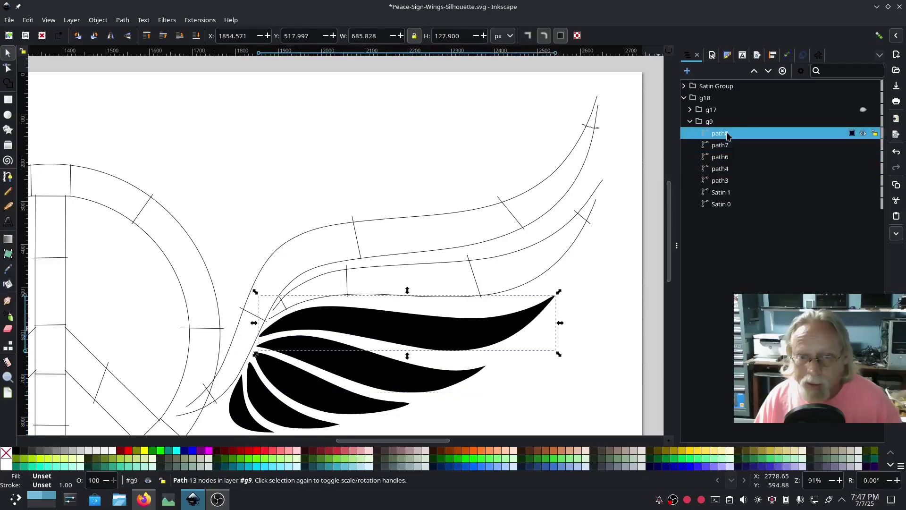
{"action": "left_click", "coordinate": [724, 184]}
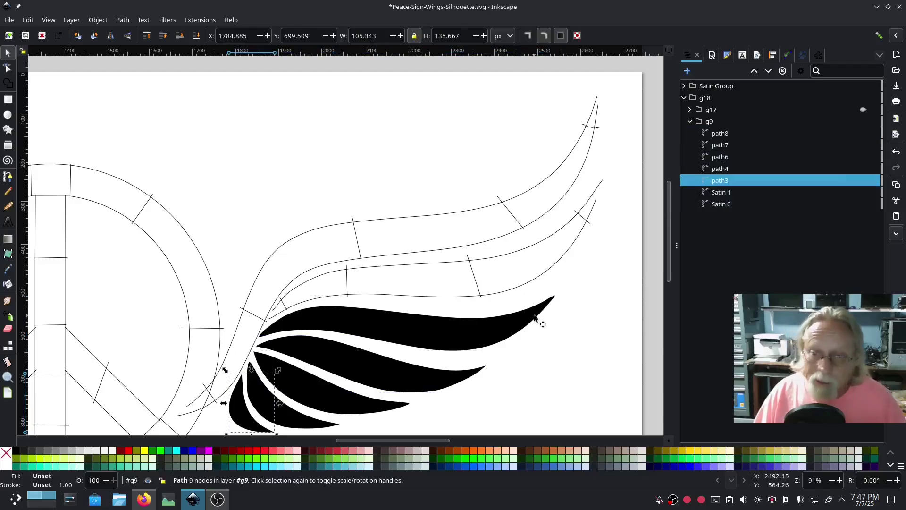
{"action": "left_click", "coordinate": [716, 135]}
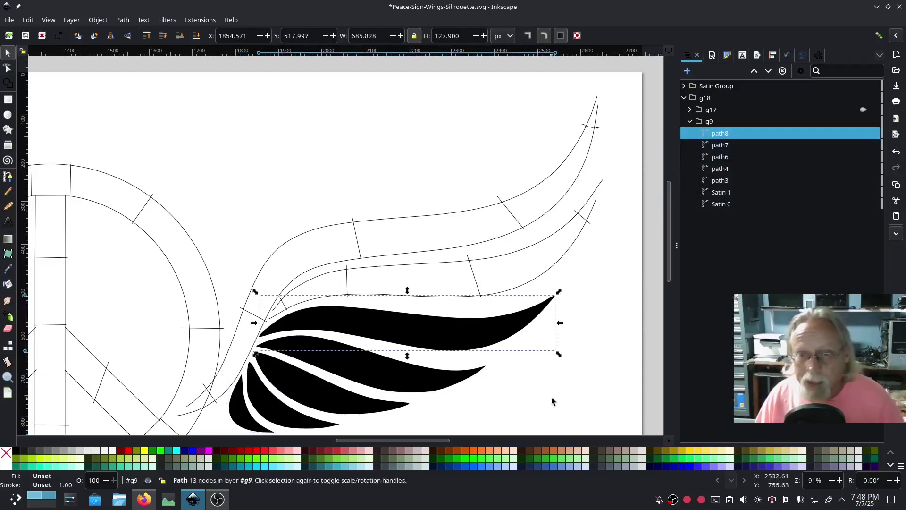
Draw Pencil rungs across the top lower feather and the next feather
{"action": "left_click", "coordinate": [8, 191]}
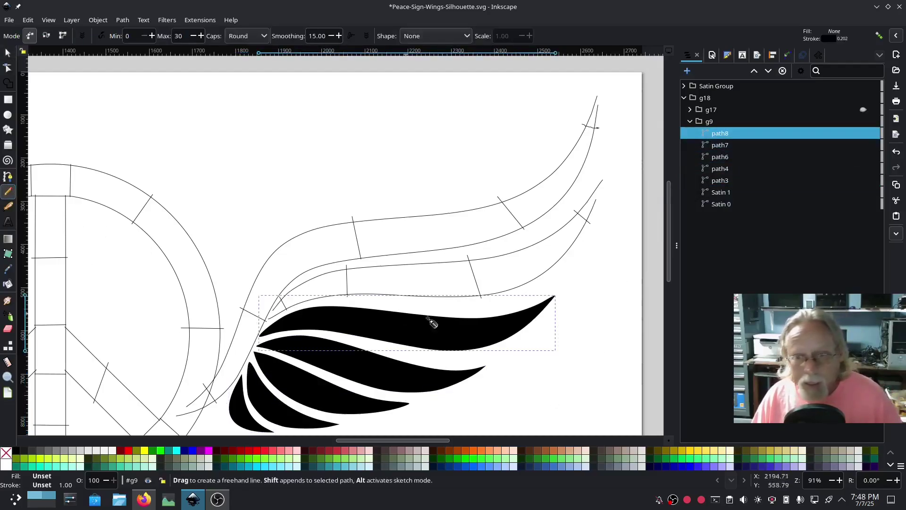
{"action": "left_click_drag", "start_coordinate": [544, 316], "coordinate": [532, 300]}
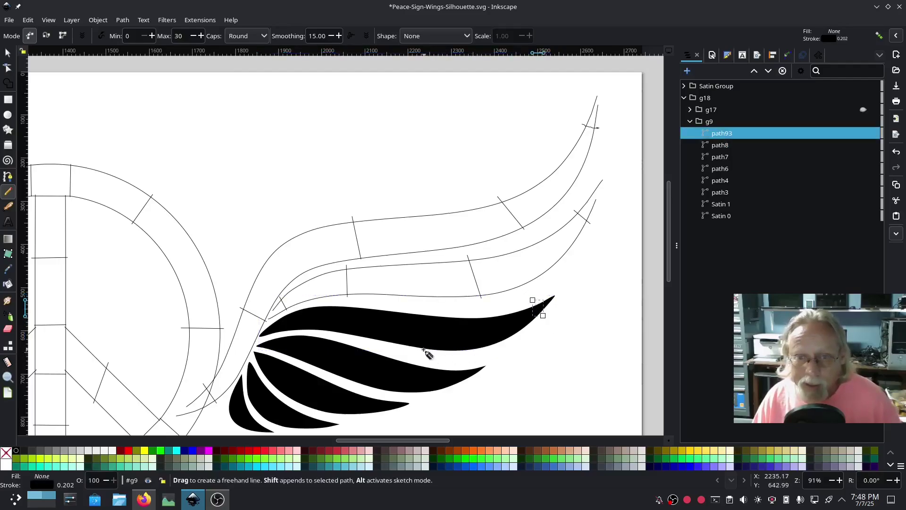
{"action": "left_click_drag", "start_coordinate": [423, 350], "coordinate": [424, 312]}
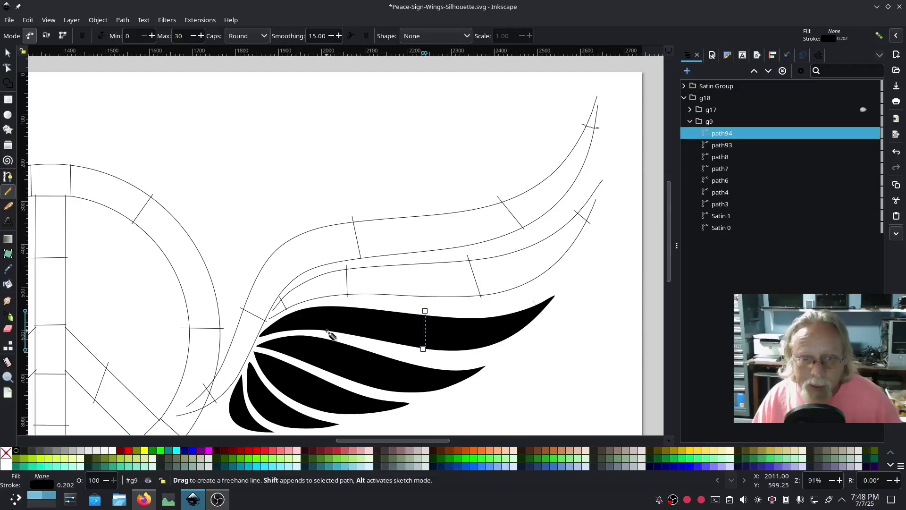
{"action": "left_click_drag", "start_coordinate": [298, 331], "coordinate": [292, 309]}
{"action": "scroll", "coordinate": [380, 385], "scroll_direction": "down", "scroll_amount": 3}
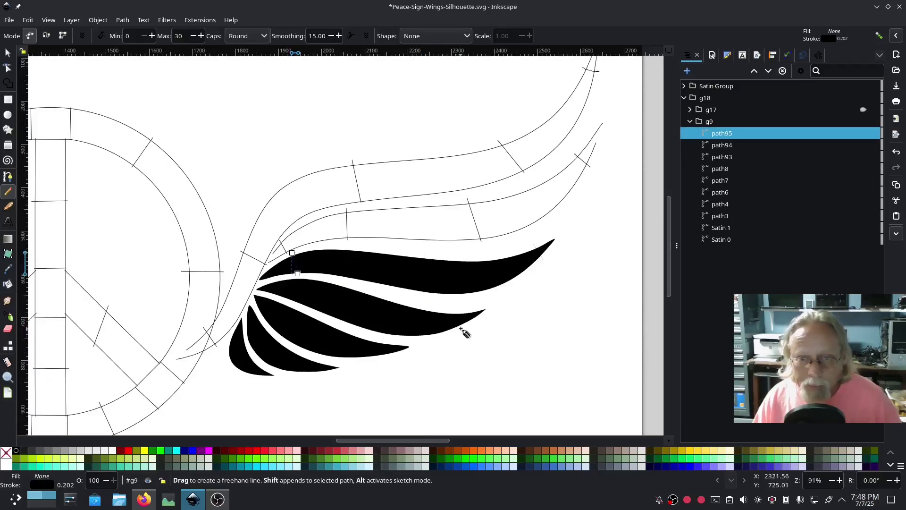
{"action": "left_click_drag", "start_coordinate": [461, 328], "coordinate": [450, 306]}
{"action": "left_click_drag", "start_coordinate": [365, 330], "coordinate": [376, 289]}
Add rungs across the lowest feathers from base to tip, then select path3
{"action": "left_click_drag", "start_coordinate": [276, 287], "coordinate": [313, 309]}
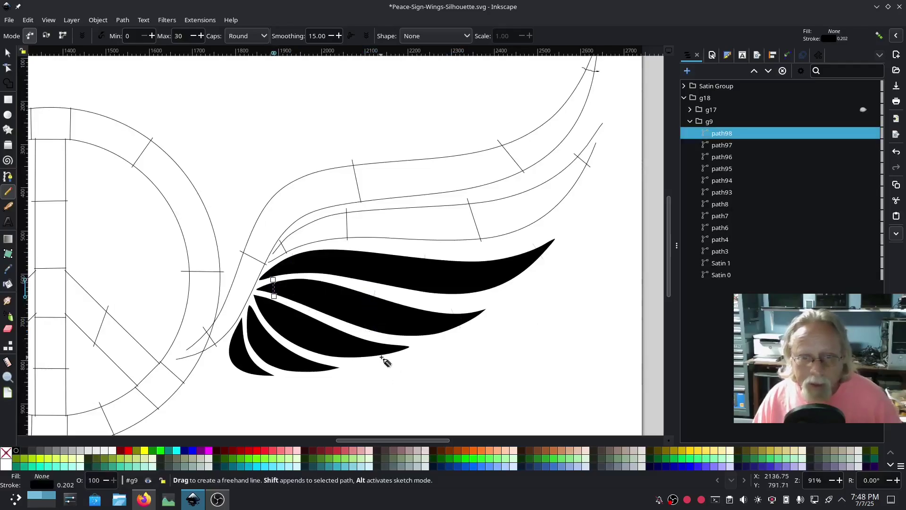
{"action": "left_click_drag", "start_coordinate": [384, 360], "coordinate": [384, 340]}
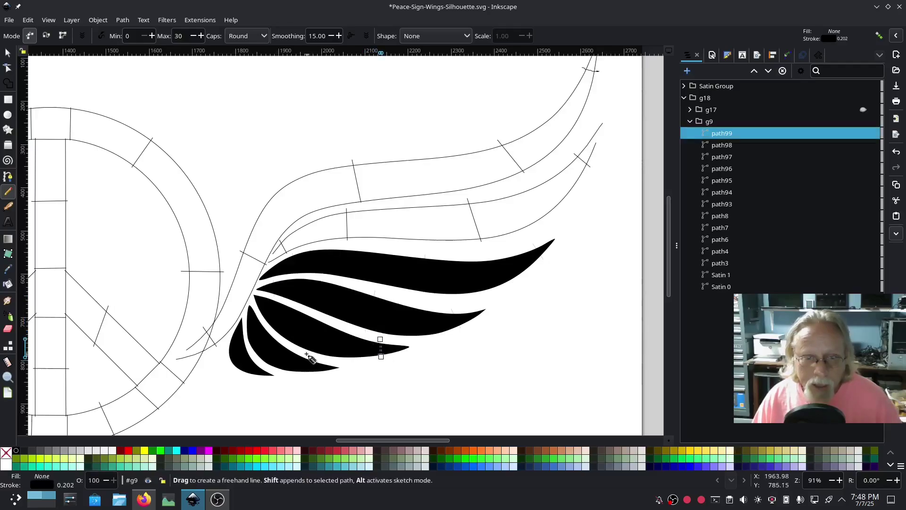
{"action": "mouse_move", "coordinate": [310, 355]}
{"action": "left_mouse_down"}
{"action": "mouse_move", "coordinate": [315, 316]}
{"action": "mouse_move", "coordinate": [263, 315]}
{"action": "mouse_move", "coordinate": [278, 302]}
{"action": "left_mouse_up"}
{"action": "mouse_move", "coordinate": [310, 376]}
{"action": "left_mouse_down"}
{"action": "mouse_move", "coordinate": [265, 357]}
{"action": "mouse_move", "coordinate": [280, 341]}
{"action": "mouse_move", "coordinate": [260, 318]}
{"action": "left_mouse_up"}
{"action": "mouse_move", "coordinate": [269, 389]}
{"action": "left_mouse_down"}
{"action": "mouse_move", "coordinate": [259, 381]}
{"action": "mouse_move", "coordinate": [271, 373]}
{"action": "mouse_move", "coordinate": [234, 367]}
{"action": "mouse_move", "coordinate": [253, 361]}
{"action": "mouse_move", "coordinate": [230, 336]}
{"action": "mouse_move", "coordinate": [246, 335]}
{"action": "left_mouse_up"}
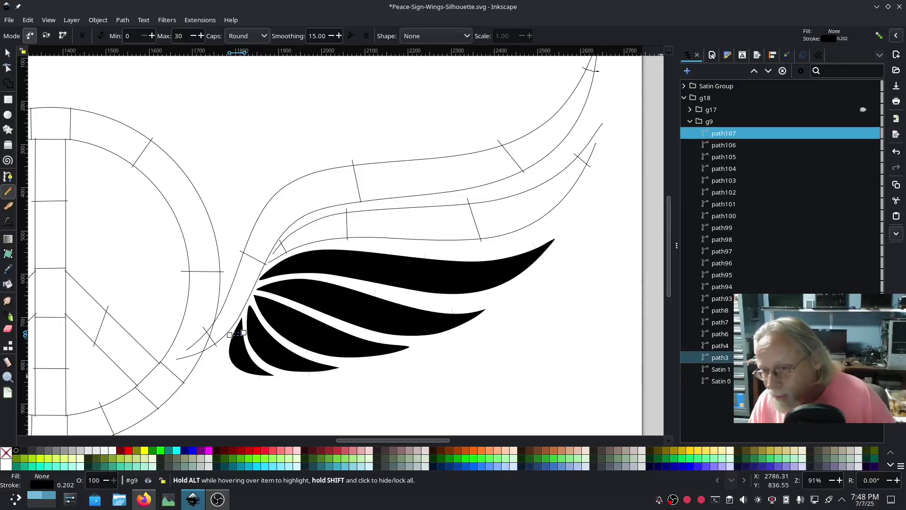
{"action": "left_click", "coordinate": [719, 357]}
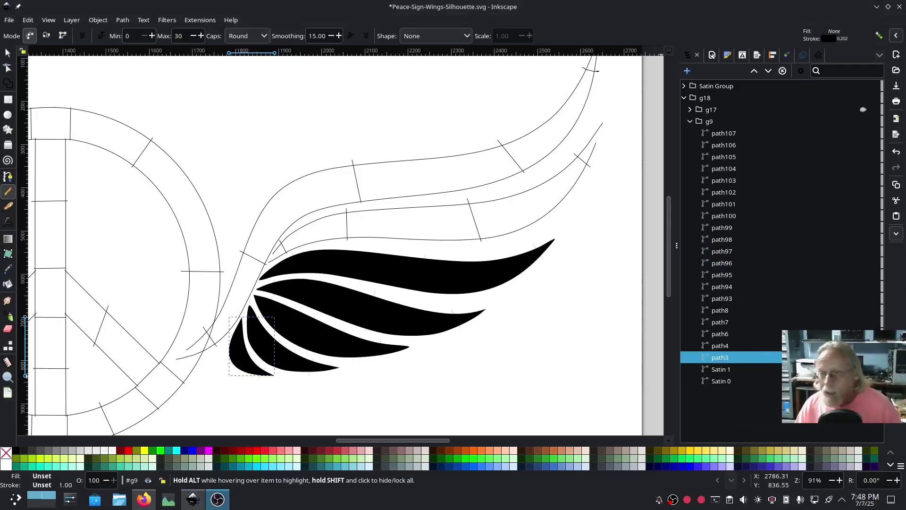
Run Ink/Stitch Fill to satin on the lower feather paths and rungs, producing Satin 0–4
{"action": "left_click", "coordinate": [746, 135], "text": "shift"}
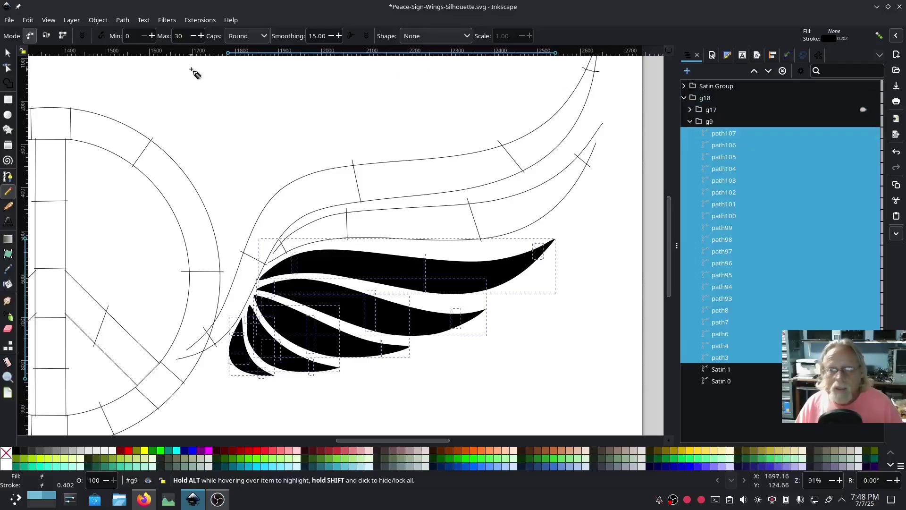
{"action": "left_click", "coordinate": [196, 21]}
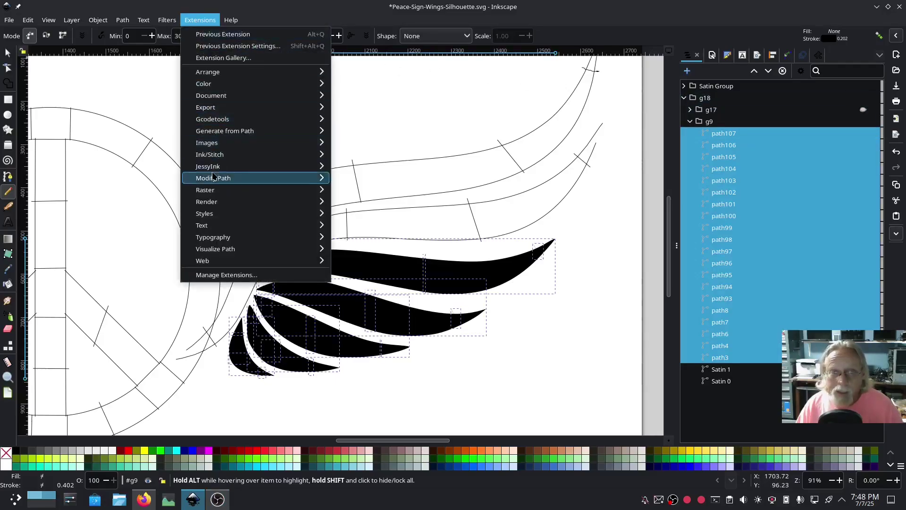
{"action": "mouse_move", "coordinate": [211, 158]}
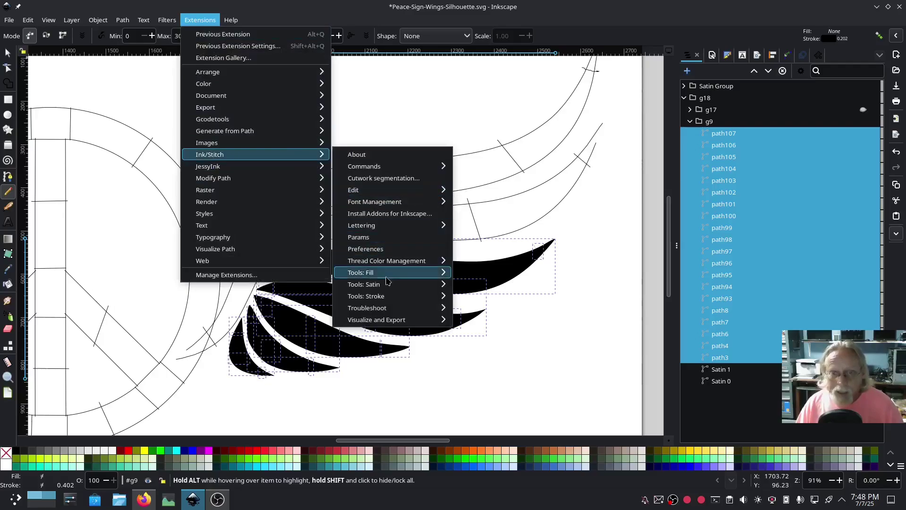
{"action": "mouse_move", "coordinate": [383, 287]}
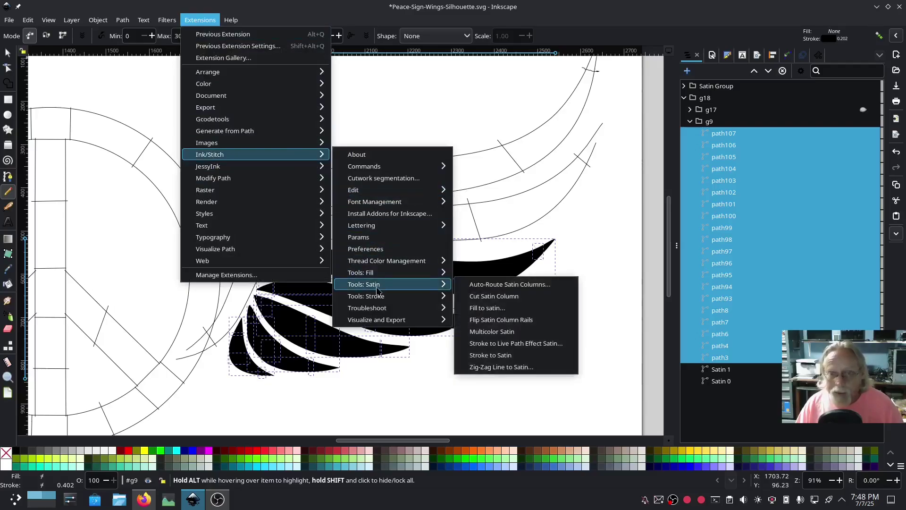
{"action": "left_click", "coordinate": [498, 314]}
{"action": "left_click", "coordinate": [555, 339]}
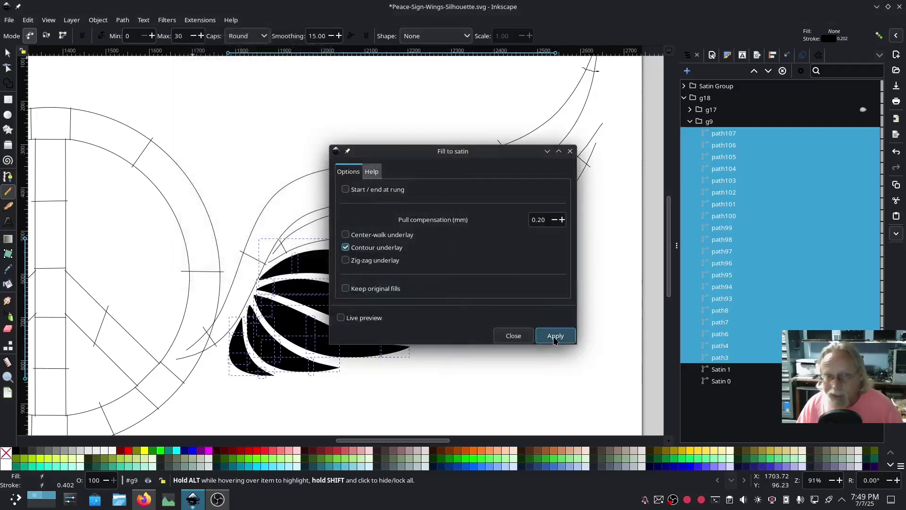
{"action": "left_click", "coordinate": [513, 335]}
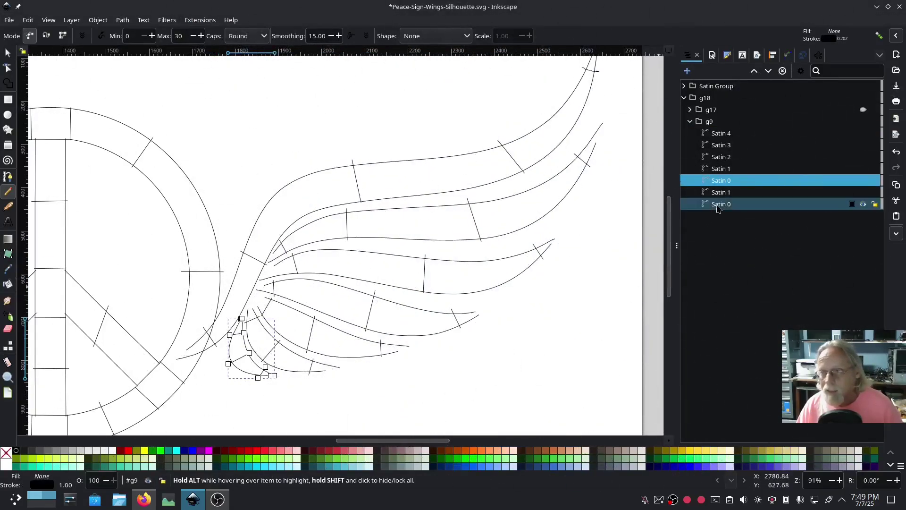
{"action": "left_click", "coordinate": [724, 121]}
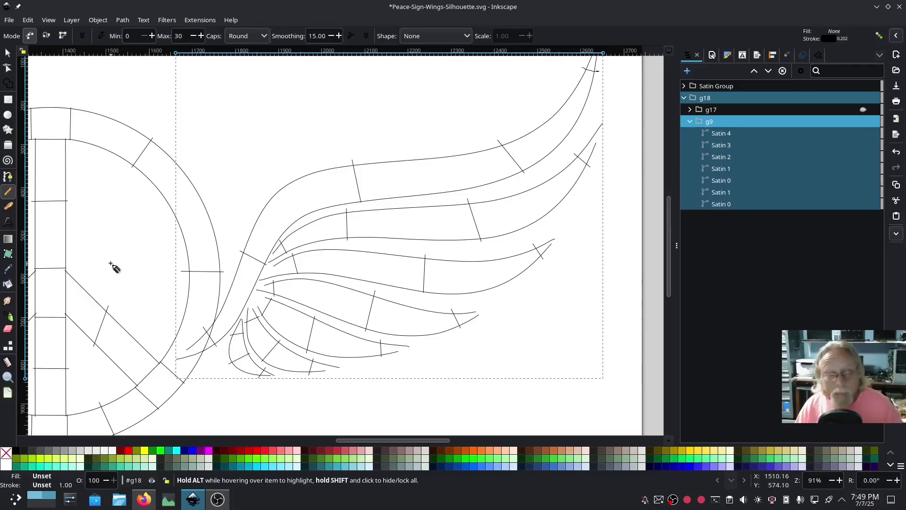
Select the outer wing column Satin 0 with the Node tool and apply Path > Simplify
{"action": "left_click", "coordinate": [7, 68]}
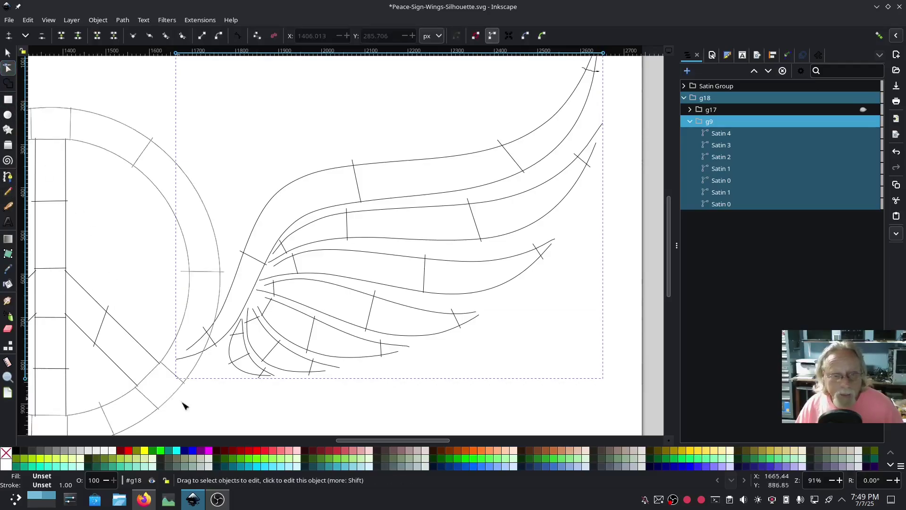
{"action": "left_click", "coordinate": [213, 347]}
{"action": "scroll", "coordinate": [197, 375], "scroll_direction": "up", "scroll_amount": 1}
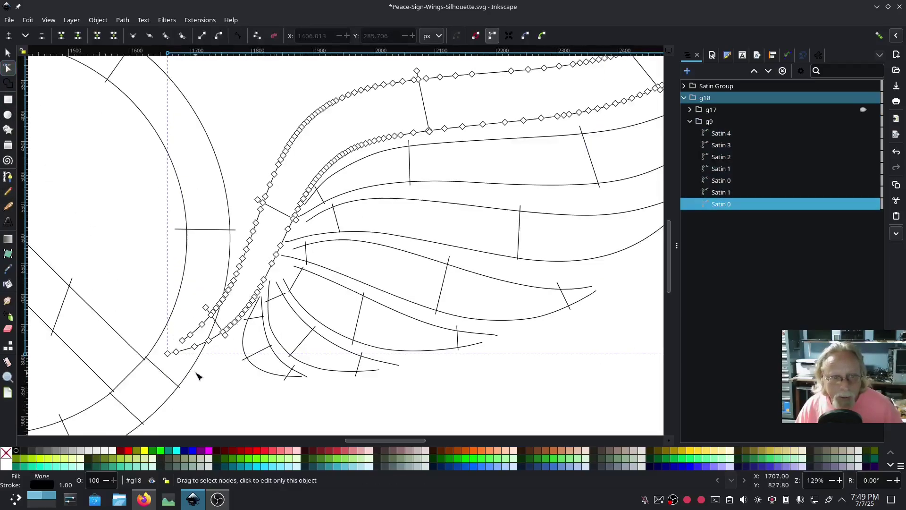
{"action": "scroll", "coordinate": [197, 375], "scroll_direction": "up", "scroll_amount": 1}
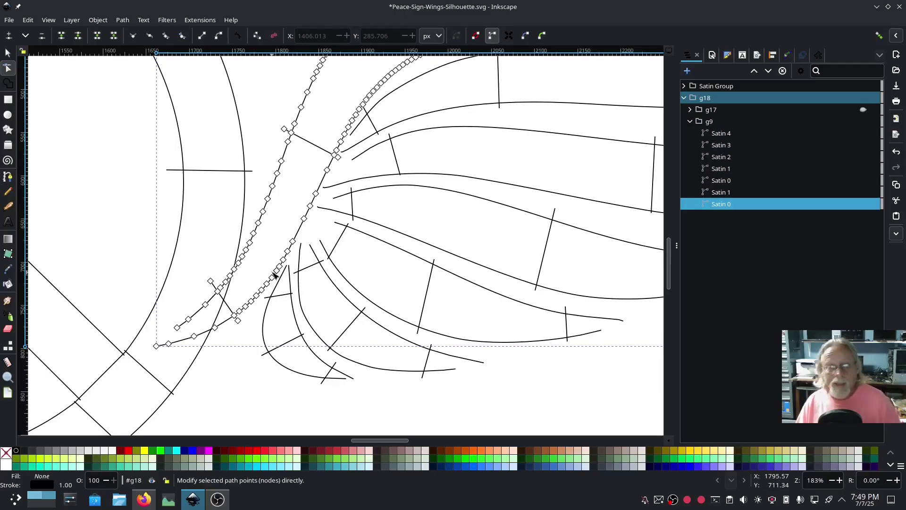
{"action": "scroll", "coordinate": [262, 265], "scroll_direction": "up", "scroll_amount": 3}
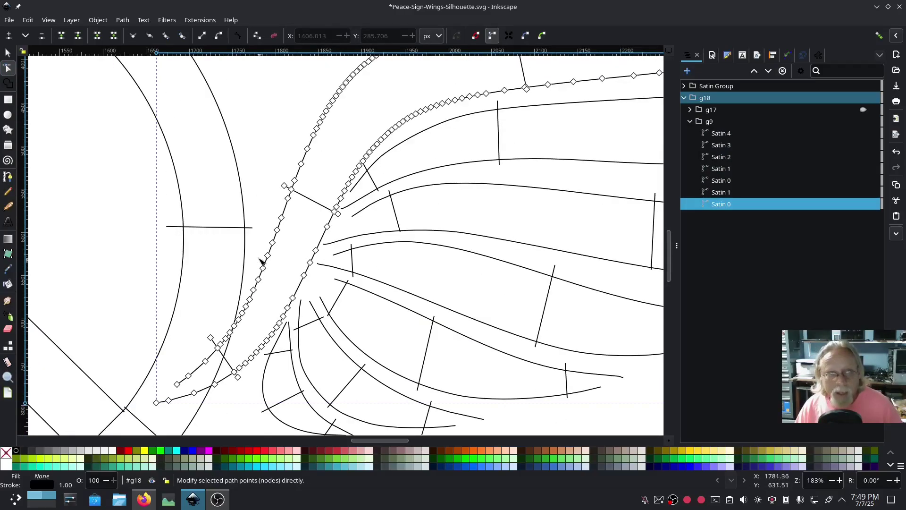
{"action": "left_click", "coordinate": [123, 20]}
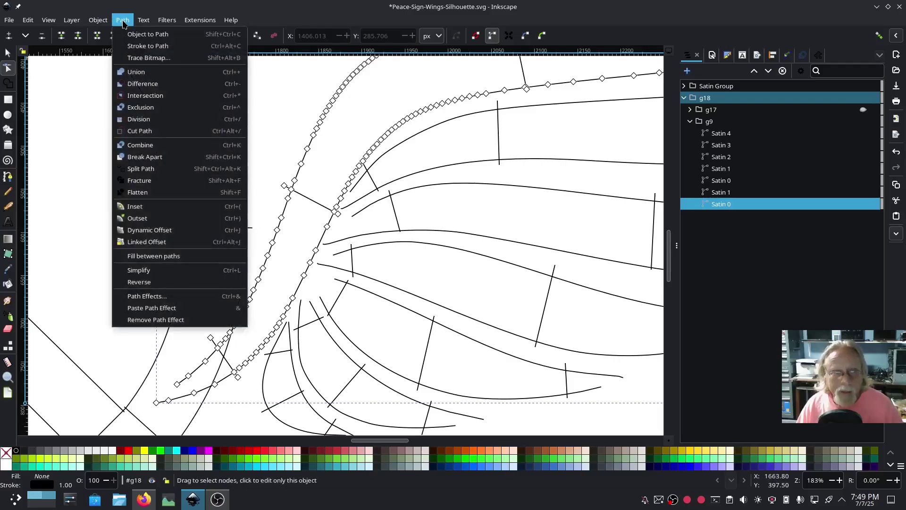
{"action": "left_click", "coordinate": [128, 269]}
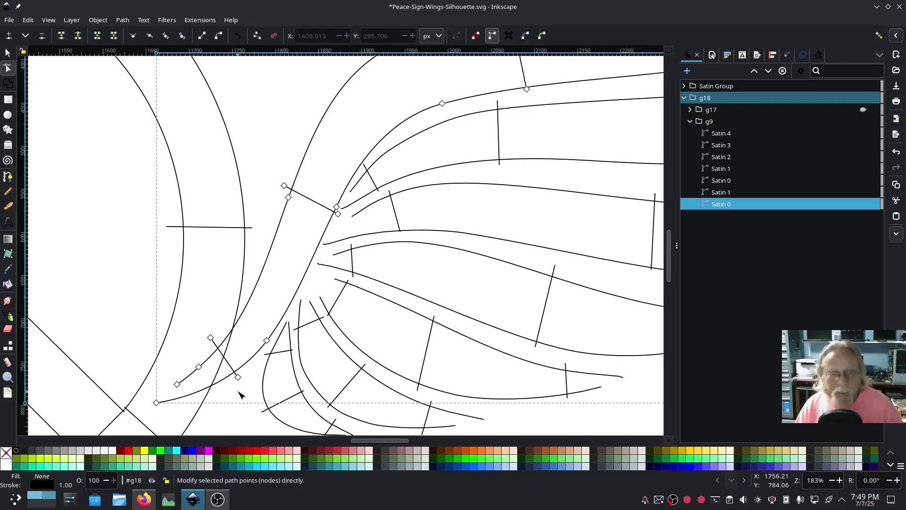
Slide the wing-base rung up, delete a surplus rail node, and reshape the rail curves
{"action": "left_click", "coordinate": [231, 369]}
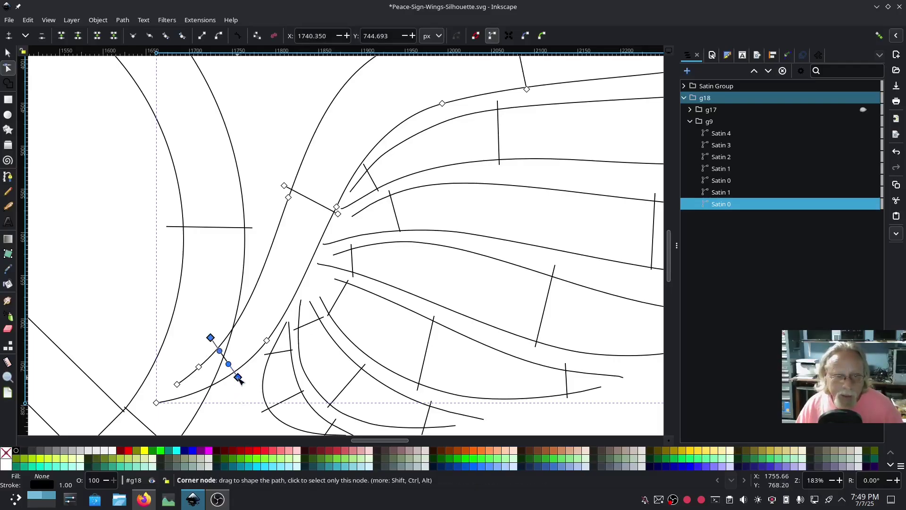
{"action": "left_click_drag", "start_coordinate": [243, 379], "coordinate": [261, 303]}
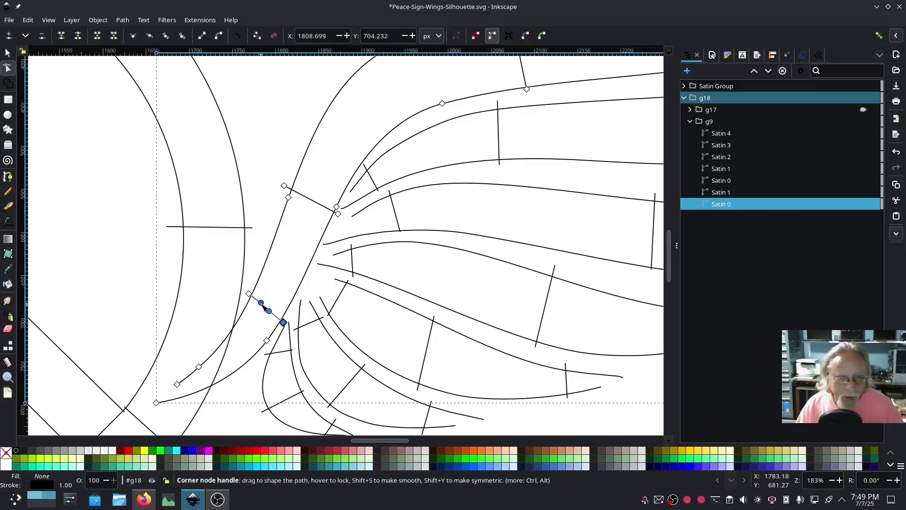
{"action": "left_click", "coordinate": [198, 366]}
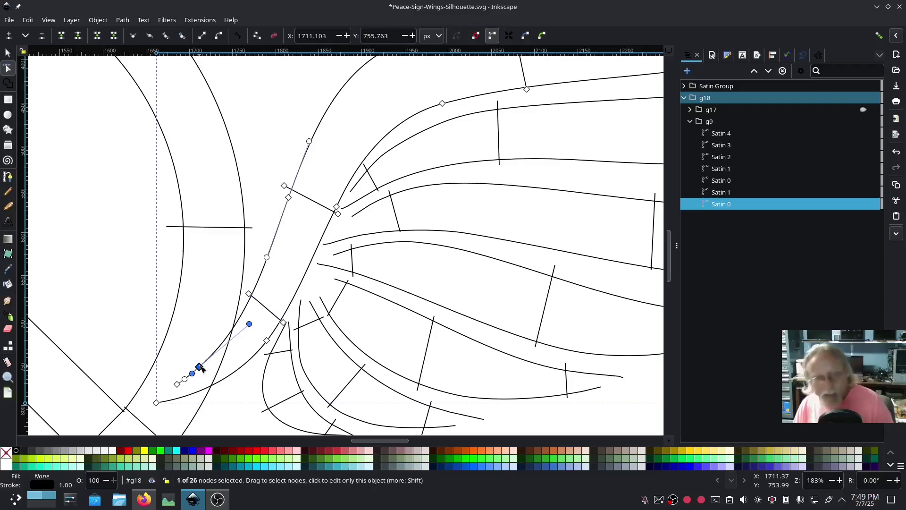
{"action": "key", "text": "Delete"}
{"action": "left_click_drag", "start_coordinate": [178, 385], "coordinate": [219, 337]}
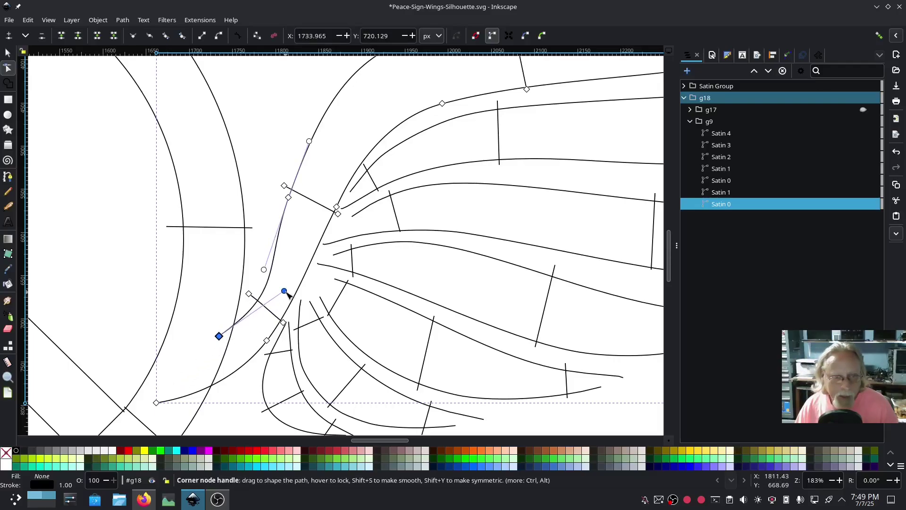
{"action": "left_click_drag", "start_coordinate": [285, 292], "coordinate": [262, 276]}
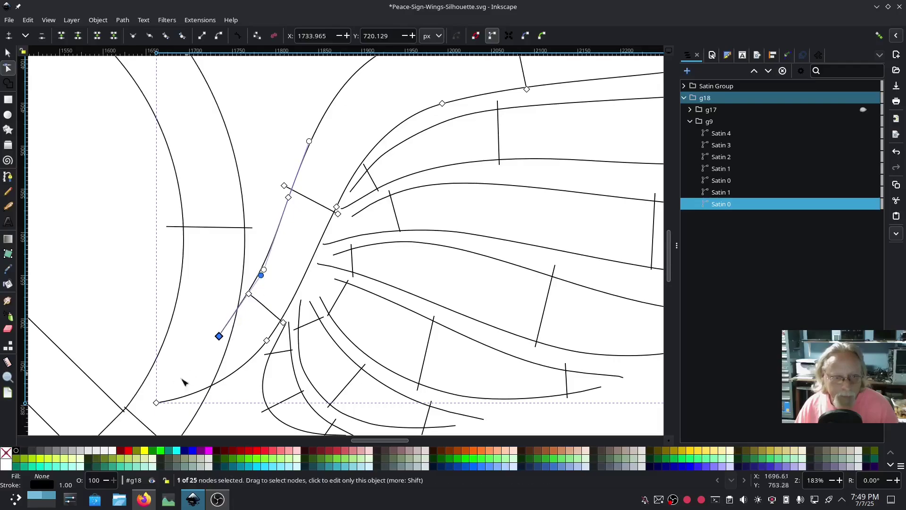
{"action": "left_click_drag", "start_coordinate": [159, 404], "coordinate": [257, 352]}
Delete another unneeded rail node, nudge a rail node into place, and return to the Selector
{"action": "left_click", "coordinate": [267, 341]}
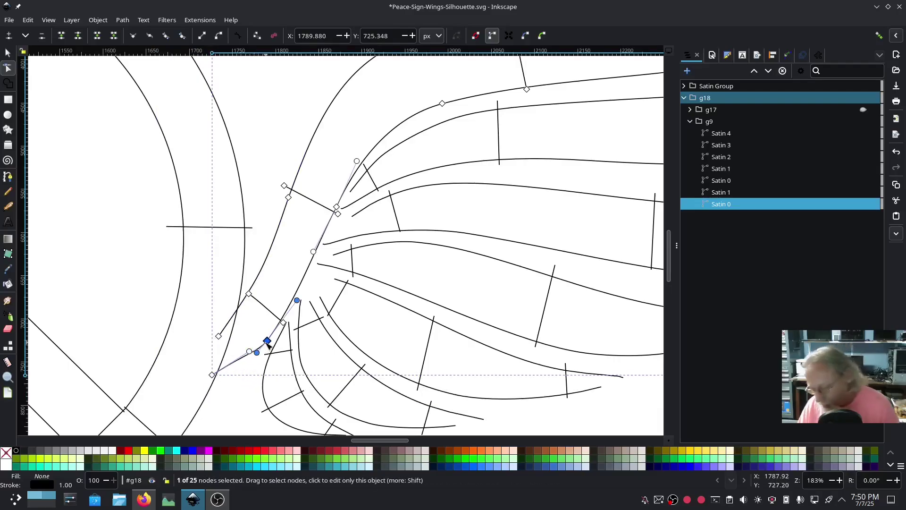
{"action": "key", "text": "Delete"}
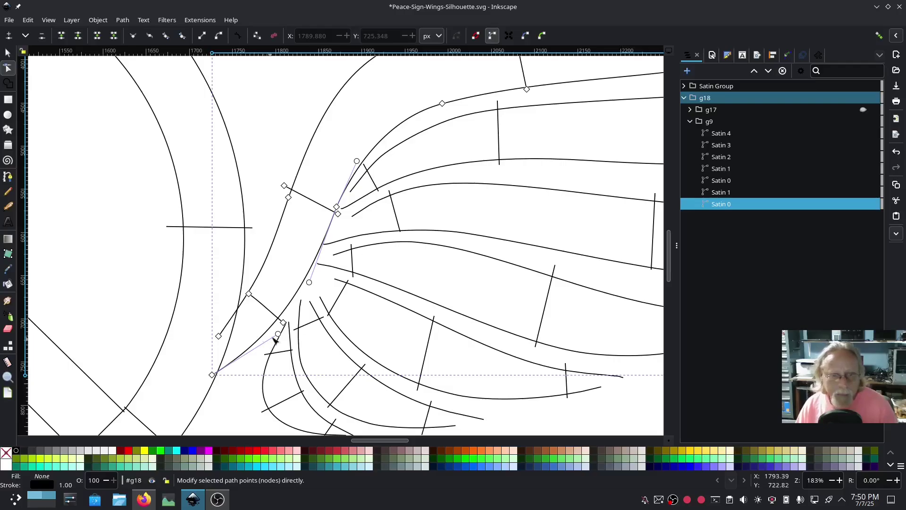
{"action": "left_click_drag", "start_coordinate": [218, 336], "coordinate": [216, 349]}
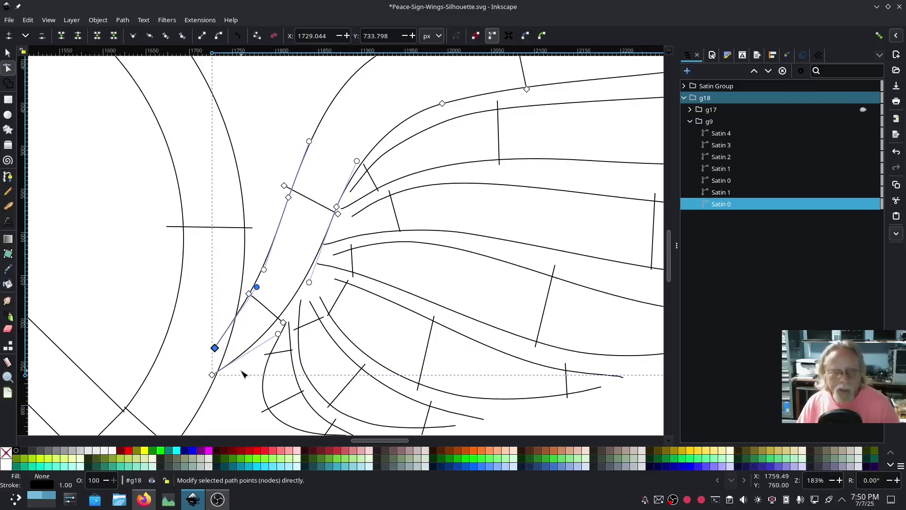
{"action": "scroll", "coordinate": [281, 367], "scroll_direction": "down", "scroll_amount": 2}
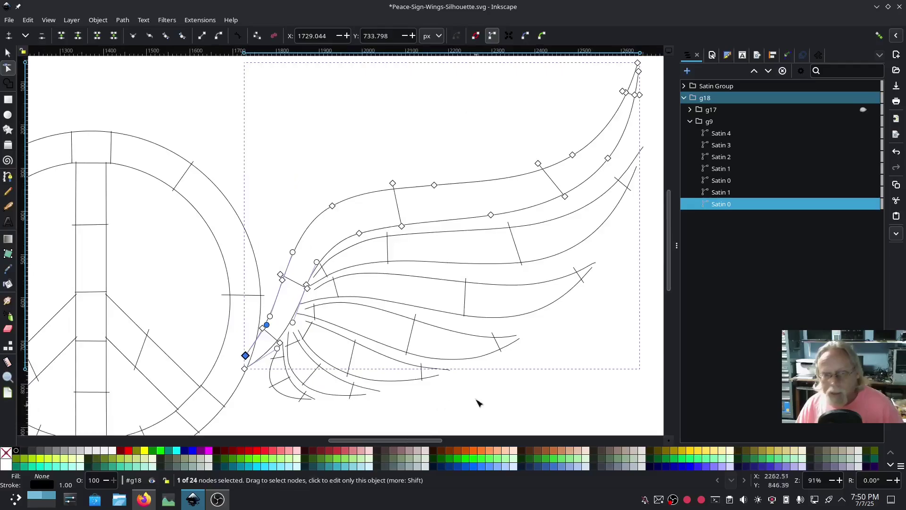
{"action": "key", "text": "s"}
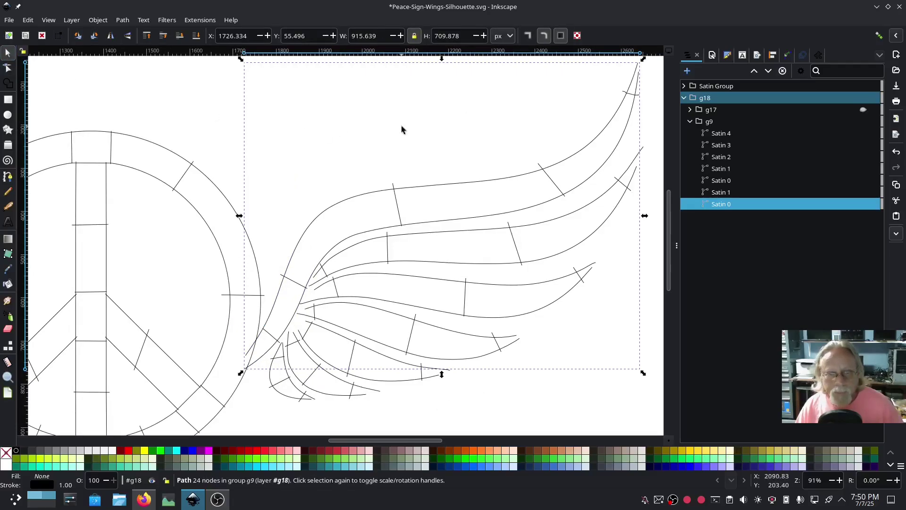
{"action": "left_click", "coordinate": [708, 122]}
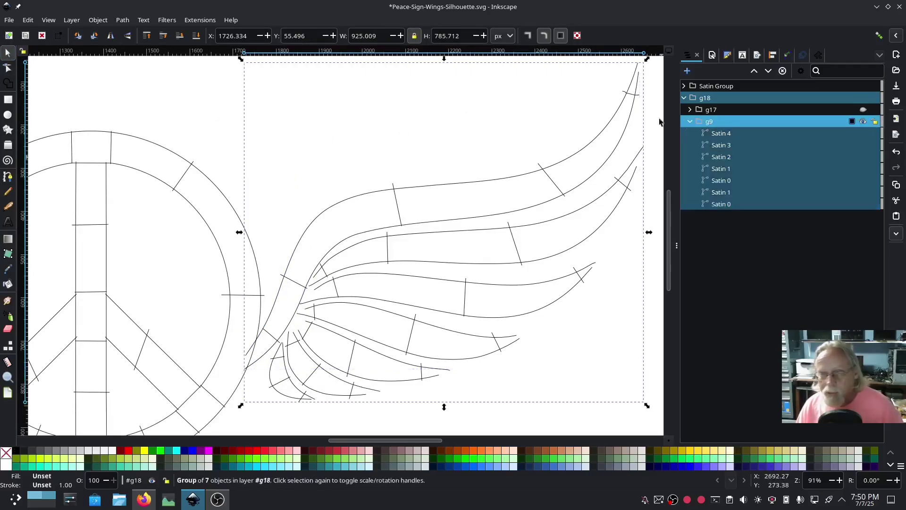
{"action": "left_click", "coordinate": [198, 20]}
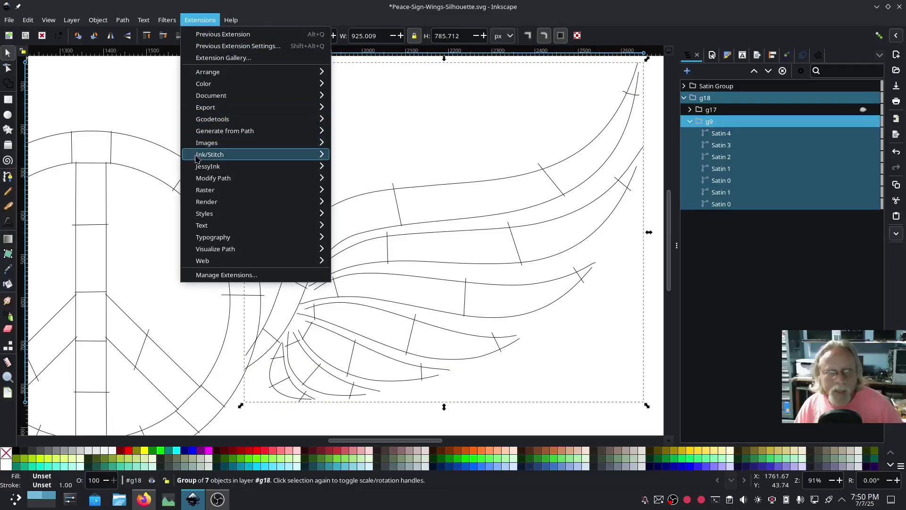
{"action": "mouse_move", "coordinate": [320, 155]}
{"action": "left_click", "coordinate": [361, 237]}
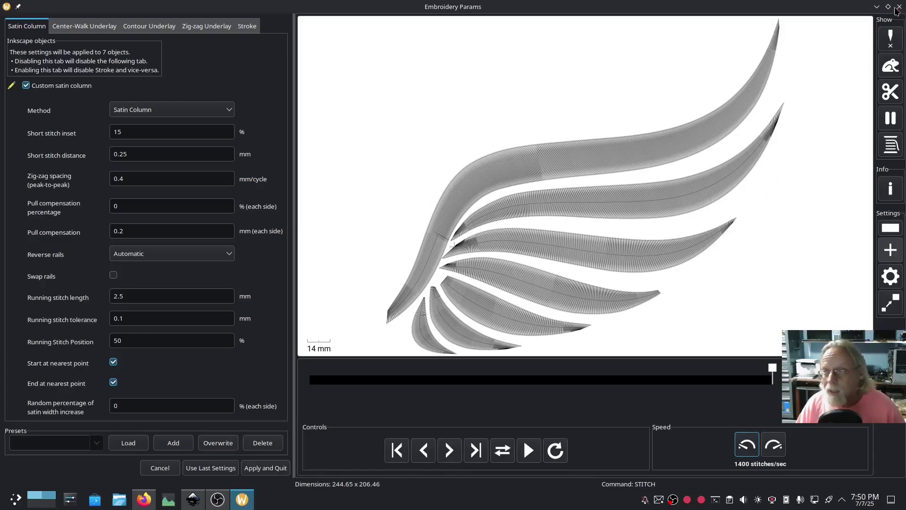
{"action": "left_click", "coordinate": [898, 7]}
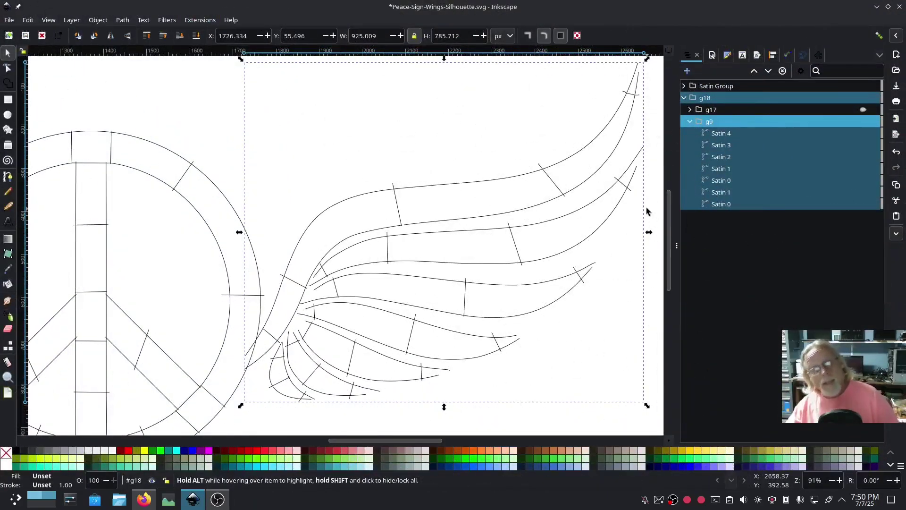
Unhide and delete the original black wing silhouette group g17
{"action": "left_click", "coordinate": [691, 122]}
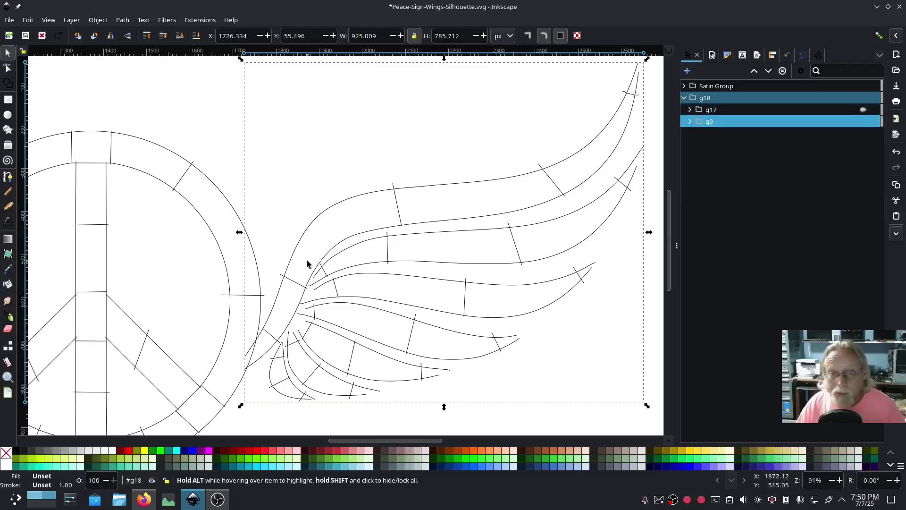
{"action": "scroll", "coordinate": [310, 264], "scroll_direction": "down", "scroll_amount": 2}
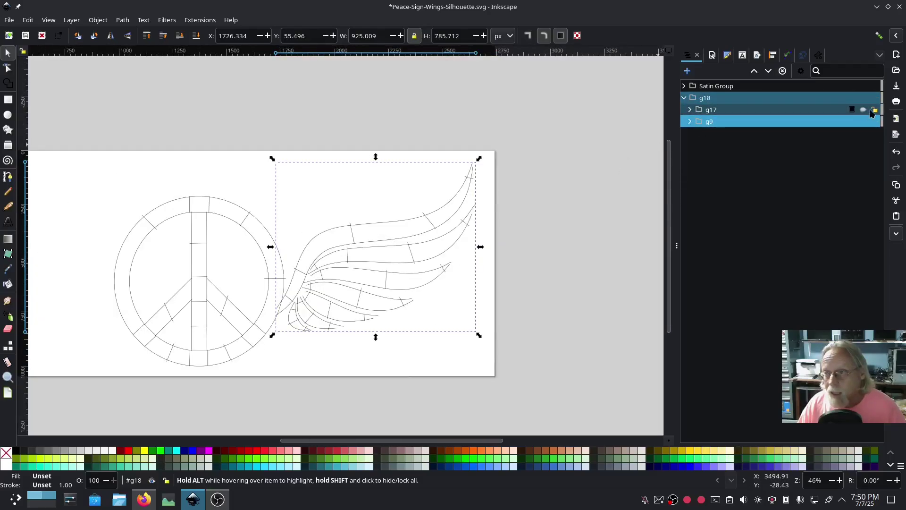
{"action": "left_click", "coordinate": [863, 110]}
{"action": "scroll", "coordinate": [543, 252], "scroll_direction": "left", "scroll_amount": 3}
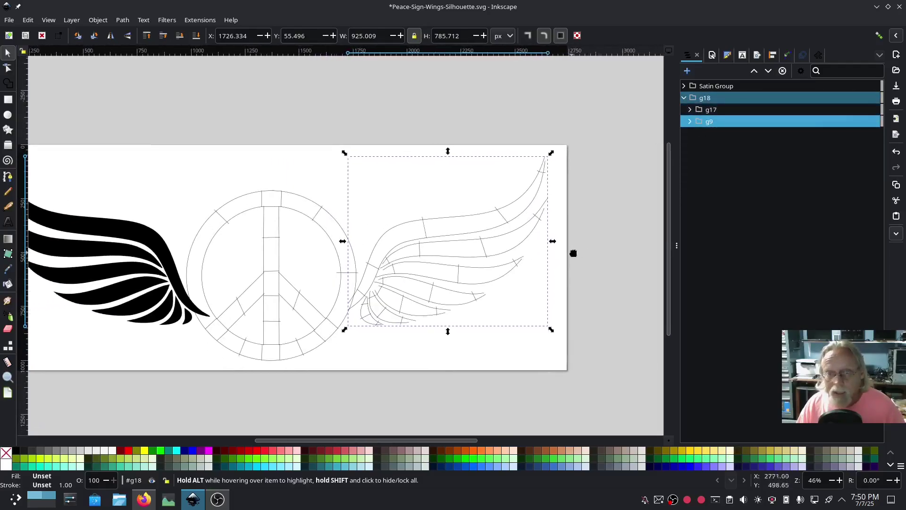
{"action": "right_click", "coordinate": [718, 111]}
{"action": "left_click", "coordinate": [722, 221]}
Duplicate the satin wing group, flip it horizontally, and move it left of the peace sign
{"action": "left_click", "coordinate": [712, 113]}
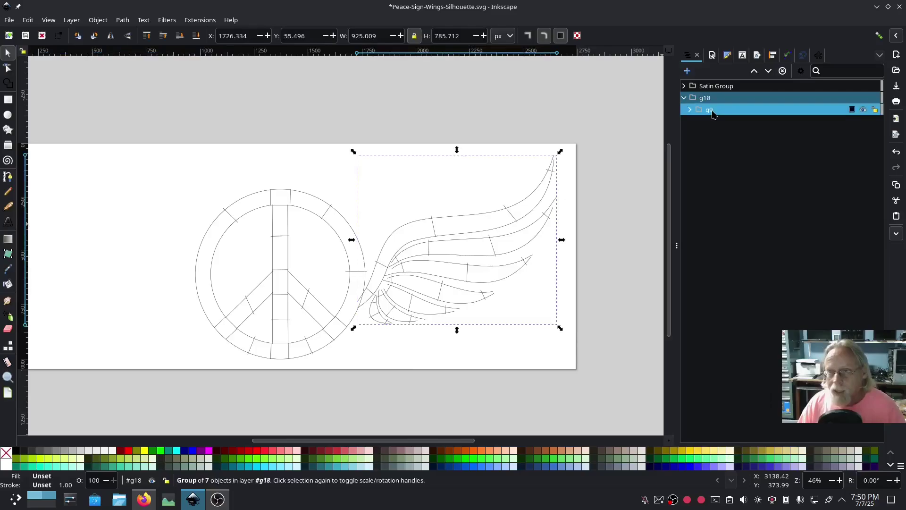
{"action": "right_click", "coordinate": [713, 112]}
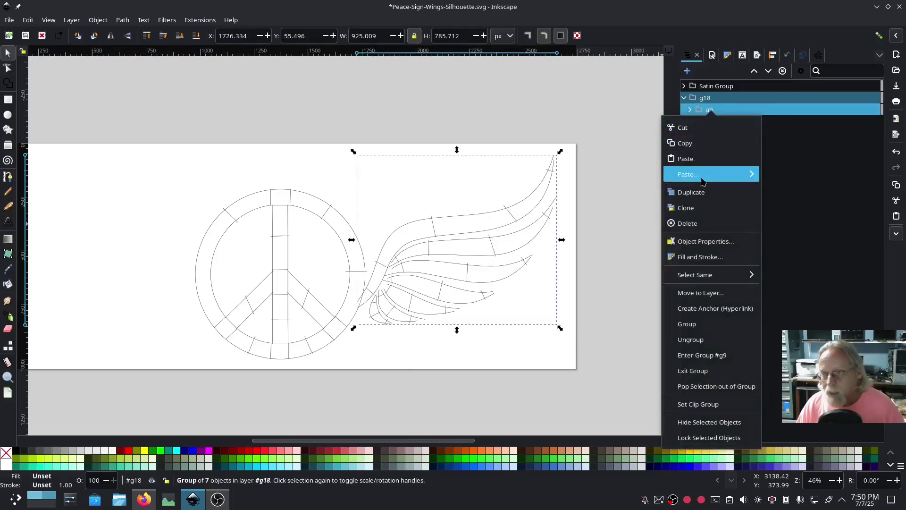
{"action": "left_click", "coordinate": [692, 194]}
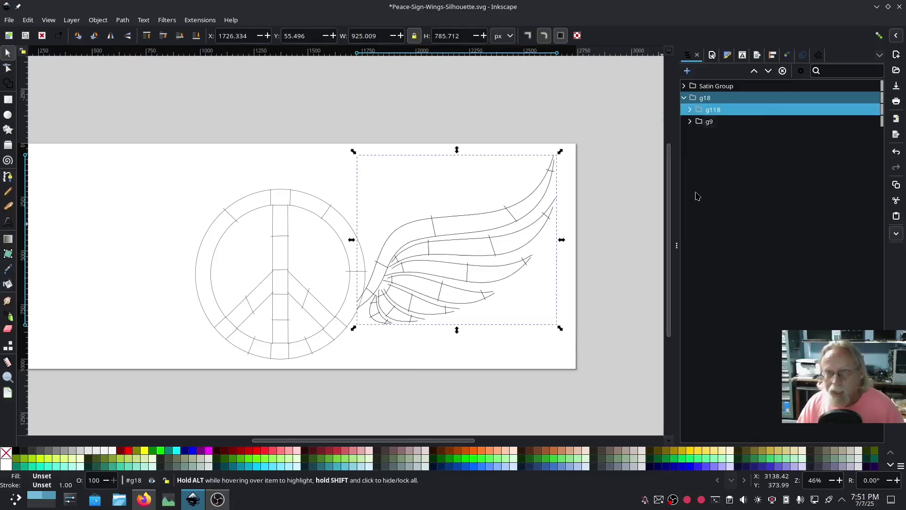
{"action": "left_click", "coordinate": [110, 35]}
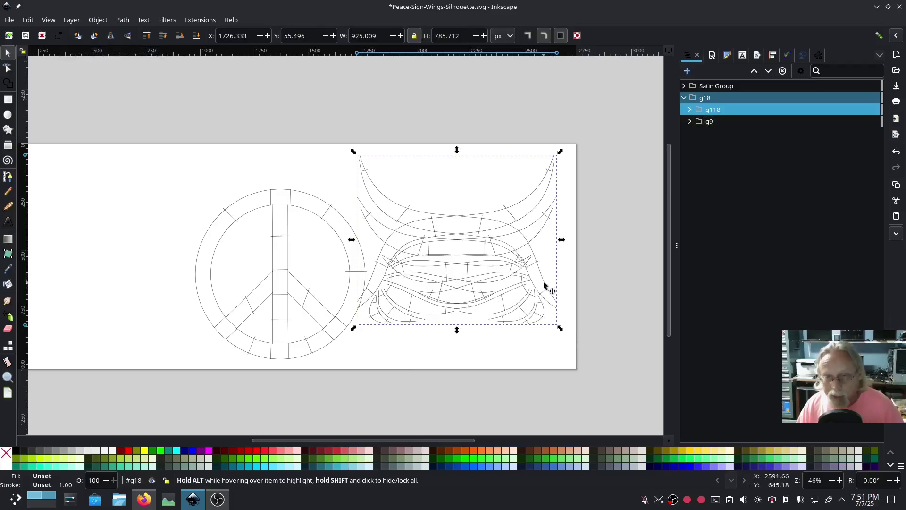
{"action": "left_click_drag", "start_coordinate": [544, 285], "coordinate": [190, 288]}
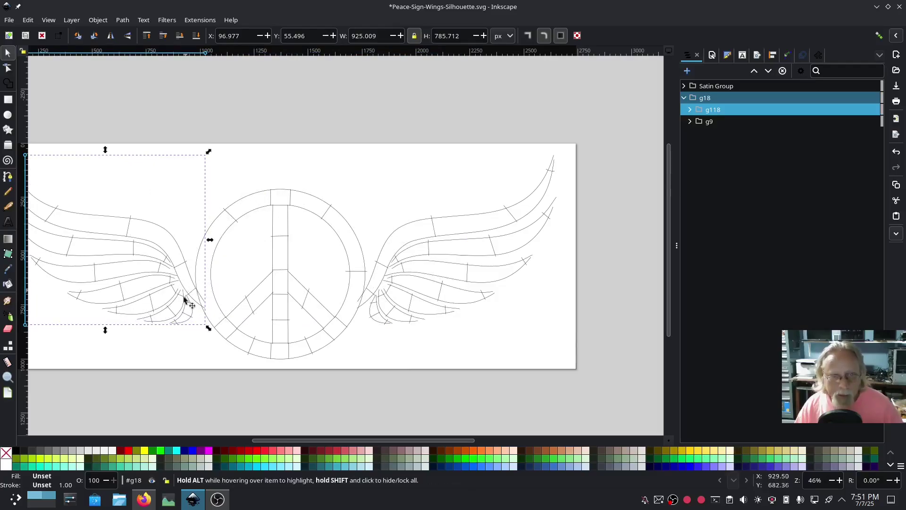
{"action": "scroll", "coordinate": [170, 345], "scroll_direction": "down", "scroll_amount": 1}
{"action": "mouse_move", "coordinate": [168, 347]}
{"action": "left_mouse_down"}
{"action": "mouse_move", "coordinate": [265, 338]}
{"action": "mouse_move", "coordinate": [280, 308]}
{"action": "left_mouse_up"}
{"action": "left_click", "coordinate": [418, 236]}
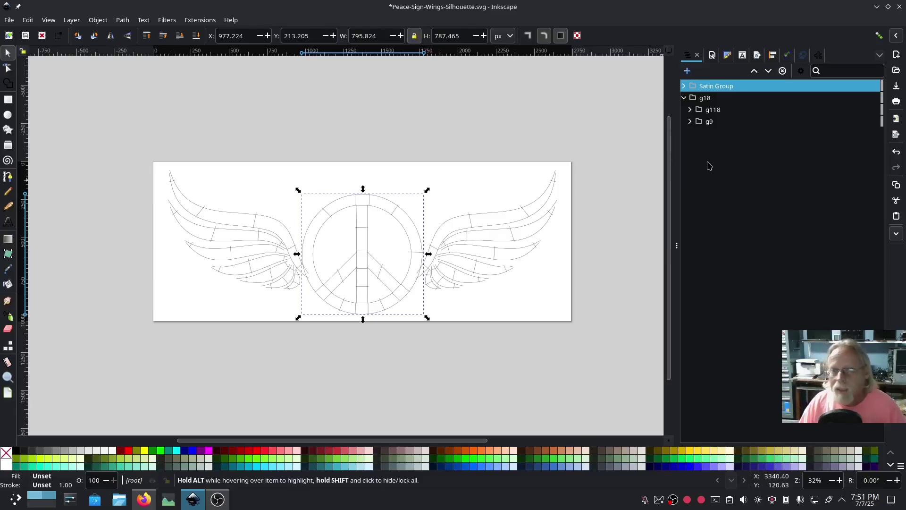
Add a new layer named Layer 1 and move Satin Group and g18 into it
{"action": "left_click", "coordinate": [687, 71]}
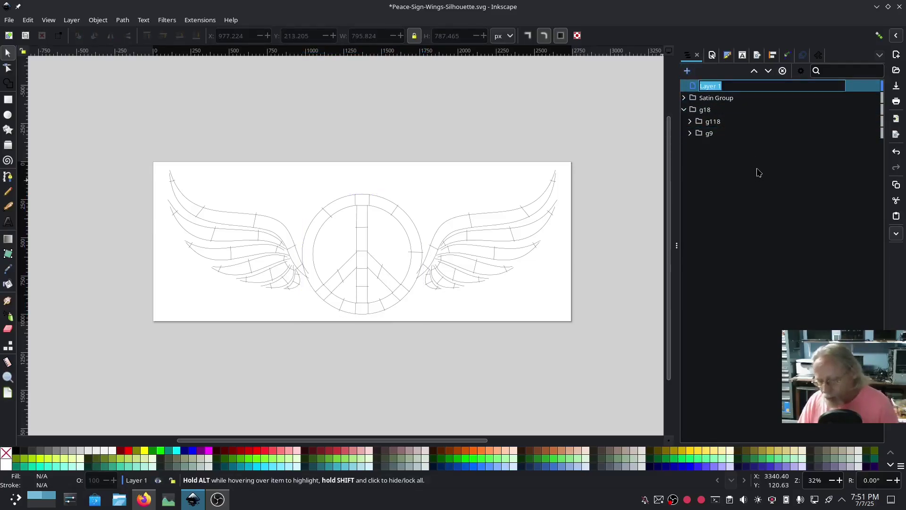
{"action": "key", "text": "Return"}
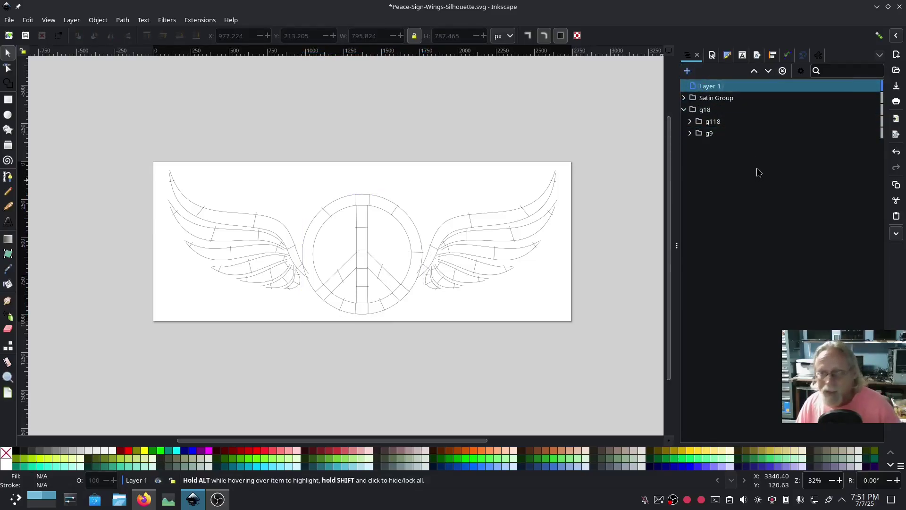
{"action": "left_click", "coordinate": [716, 98]}
{"action": "left_click", "coordinate": [714, 134], "text": "shift"}
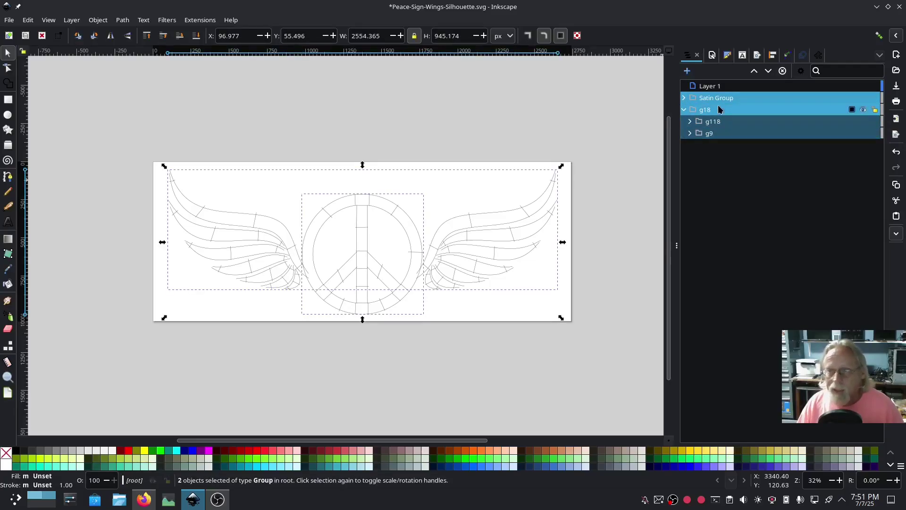
{"action": "left_click_drag", "start_coordinate": [724, 99], "coordinate": [733, 89]}
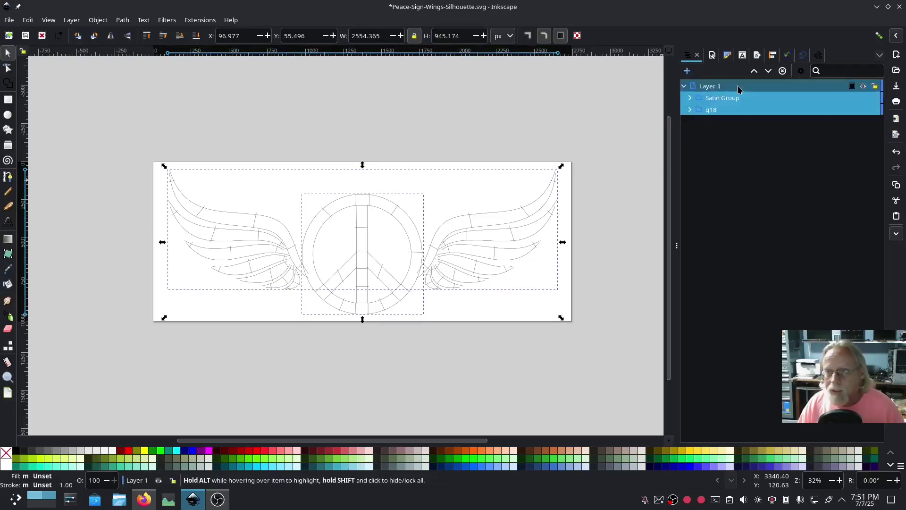
Collapse and re-expand Layer 1 to verify its contents, then select Layer 1
{"action": "left_click", "coordinate": [685, 86]}
{"action": "left_click", "coordinate": [685, 86]}
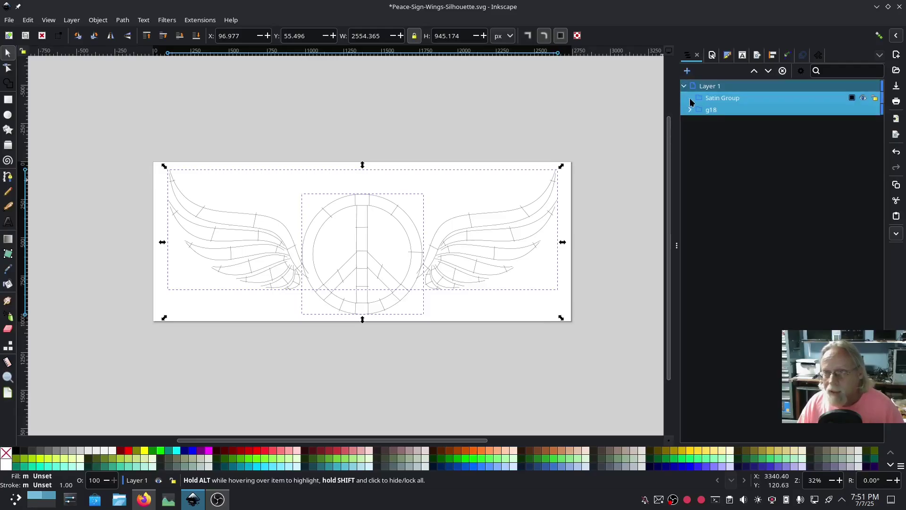
{"action": "left_click", "coordinate": [708, 87]}
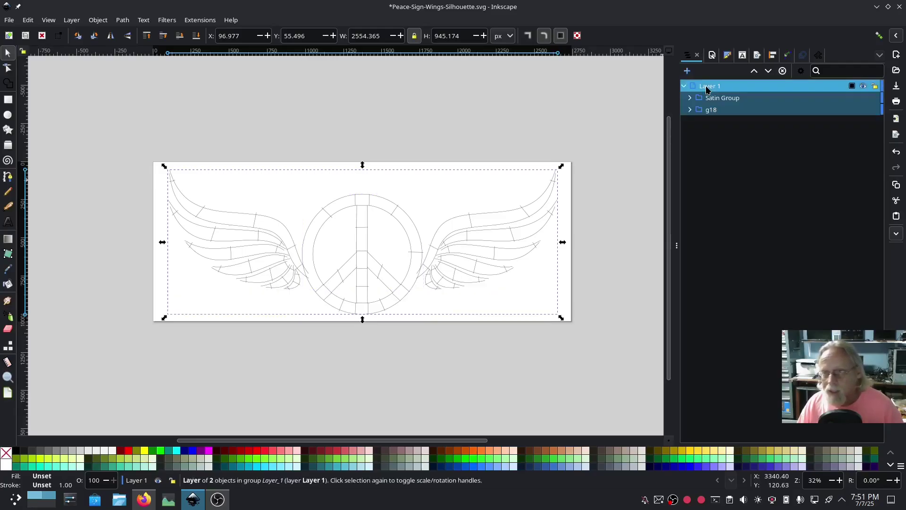
{"action": "left_click", "coordinate": [717, 100]}
{"action": "left_click", "coordinate": [715, 87]}
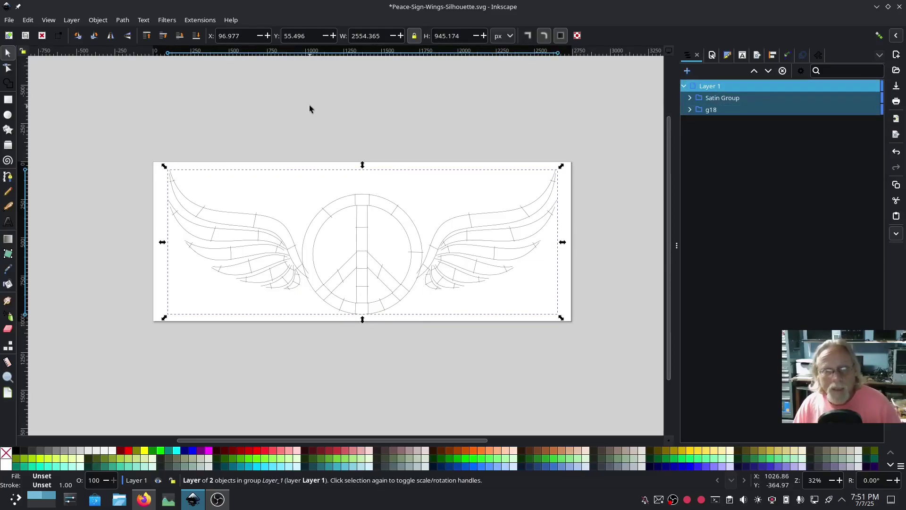
{"action": "left_click", "coordinate": [200, 20]}
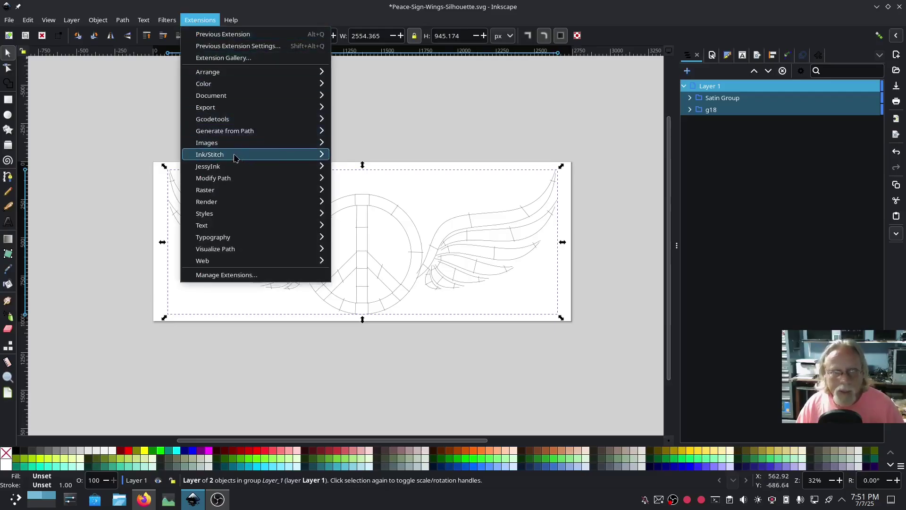
{"action": "mouse_move", "coordinate": [233, 156]}
{"action": "mouse_move", "coordinate": [376, 323]}
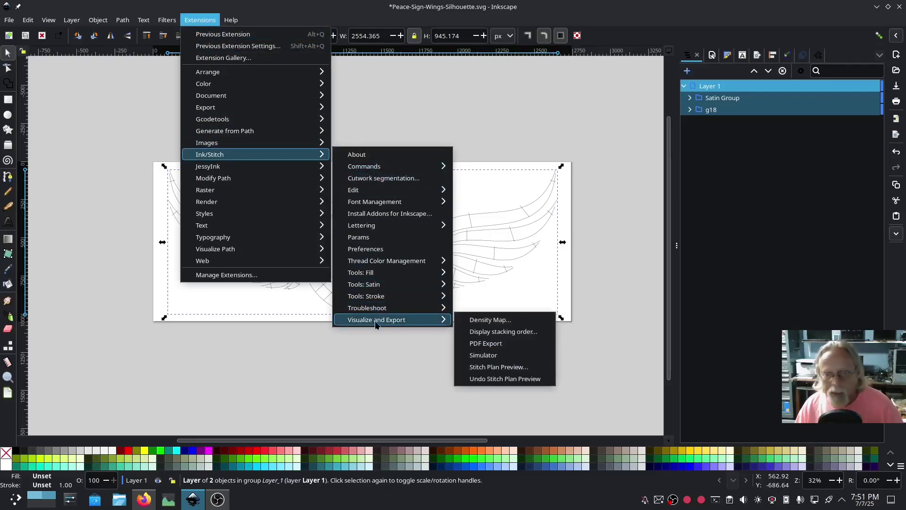
{"action": "left_click", "coordinate": [489, 355]}
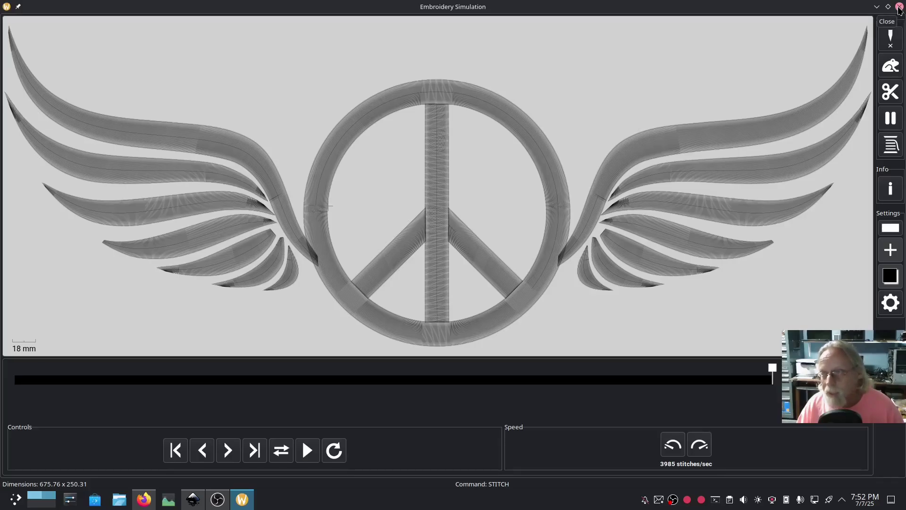
{"action": "left_click", "coordinate": [900, 6]}
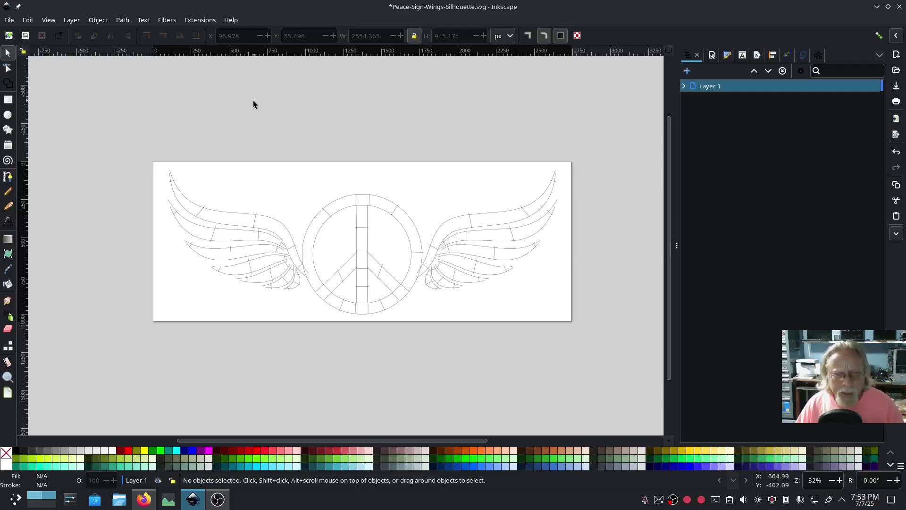
Generate the stitch plan with Ink/Stitch > Visualize and Export > Stitch Plan Preview
{"action": "left_click", "coordinate": [196, 21]}
{"action": "mouse_move", "coordinate": [213, 156]}
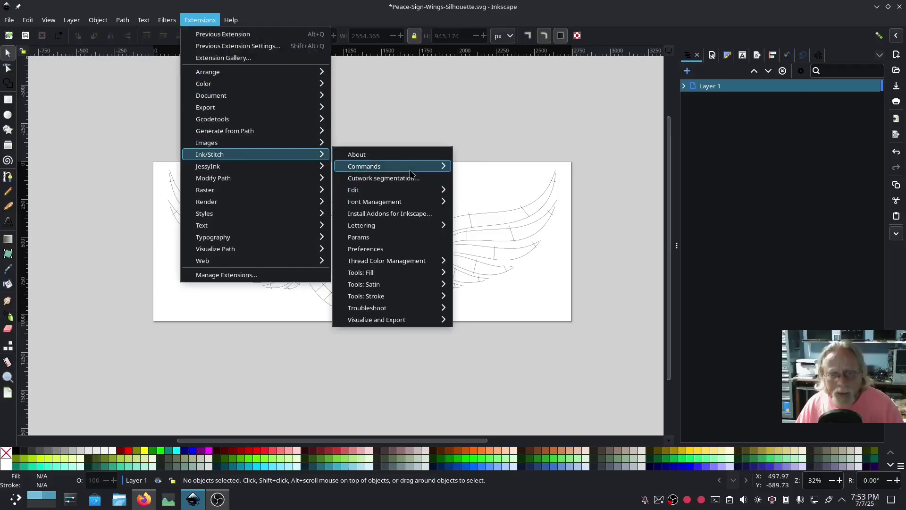
{"action": "mouse_move", "coordinate": [388, 324]}
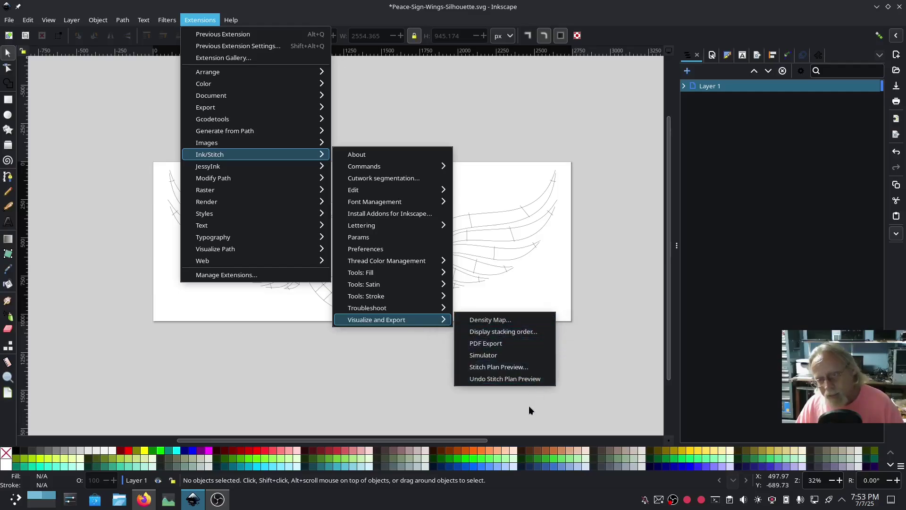
{"action": "left_click", "coordinate": [501, 367]}
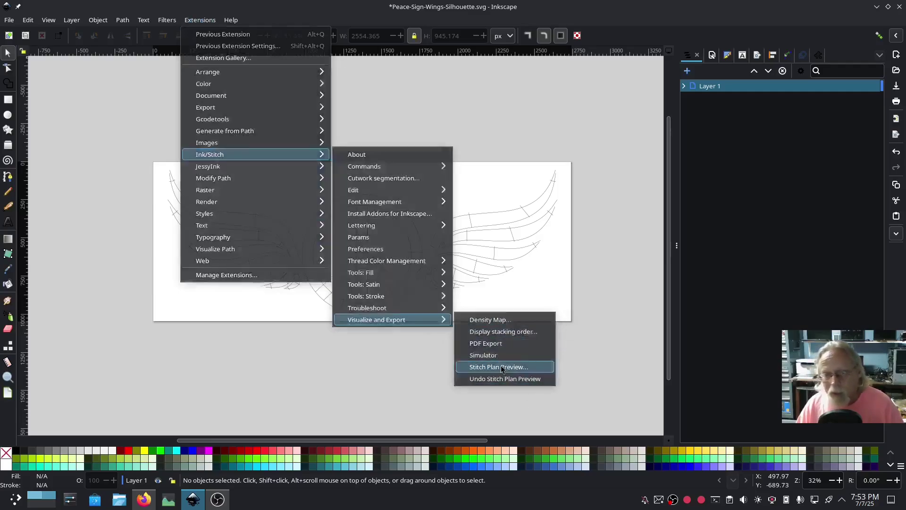
{"action": "left_click", "coordinate": [555, 362]}
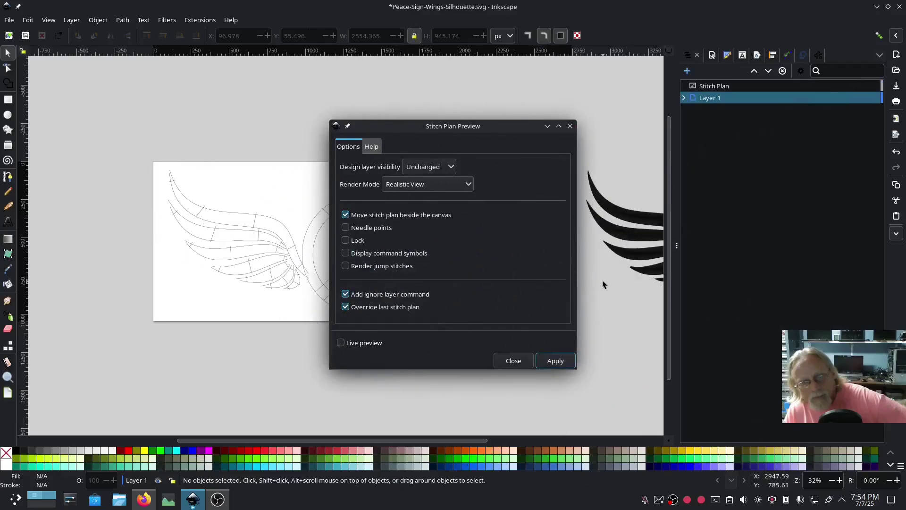
{"action": "left_click", "coordinate": [525, 361]}
Pan and zoom so the outlined page and stitch plan are visible together
{"action": "left_click_drag", "start_coordinate": [590, 338], "coordinate": [269, 336]}
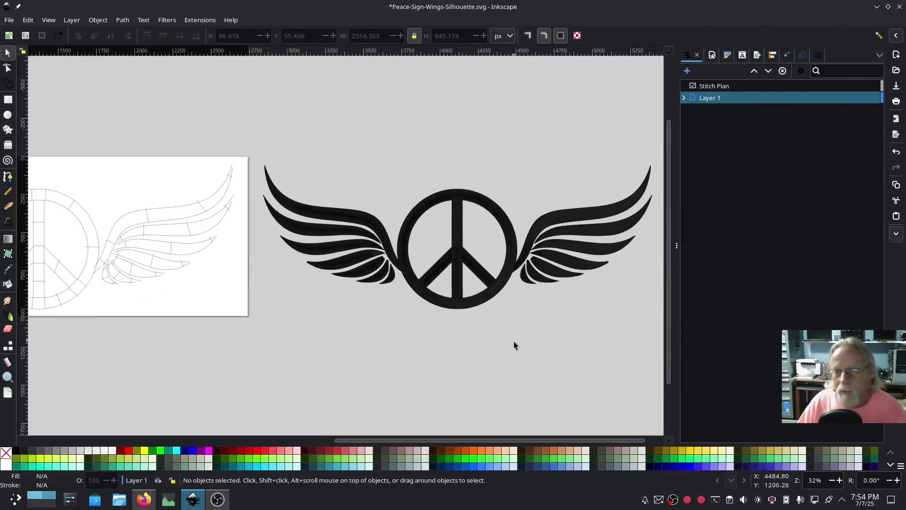
{"action": "scroll", "coordinate": [422, 291], "scroll_direction": "up", "scroll_amount": 4}
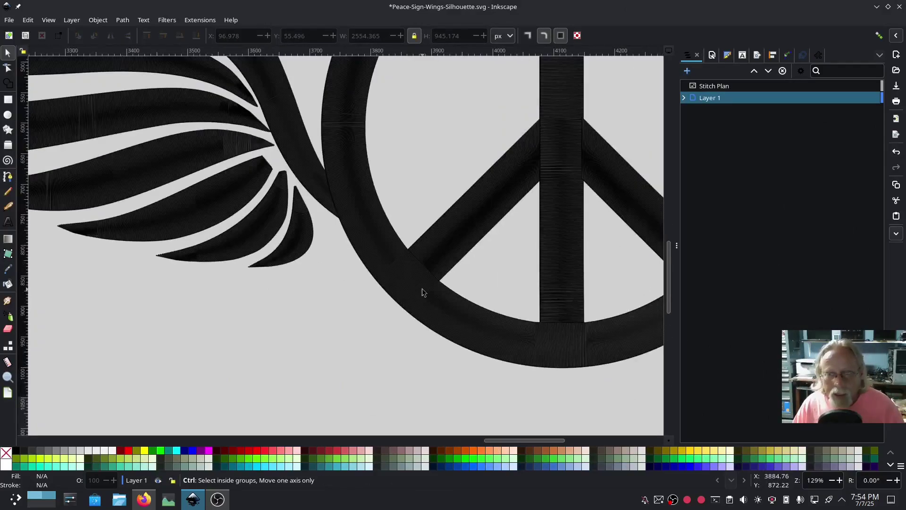
{"action": "scroll", "coordinate": [472, 302], "scroll_direction": "up", "scroll_amount": 1}
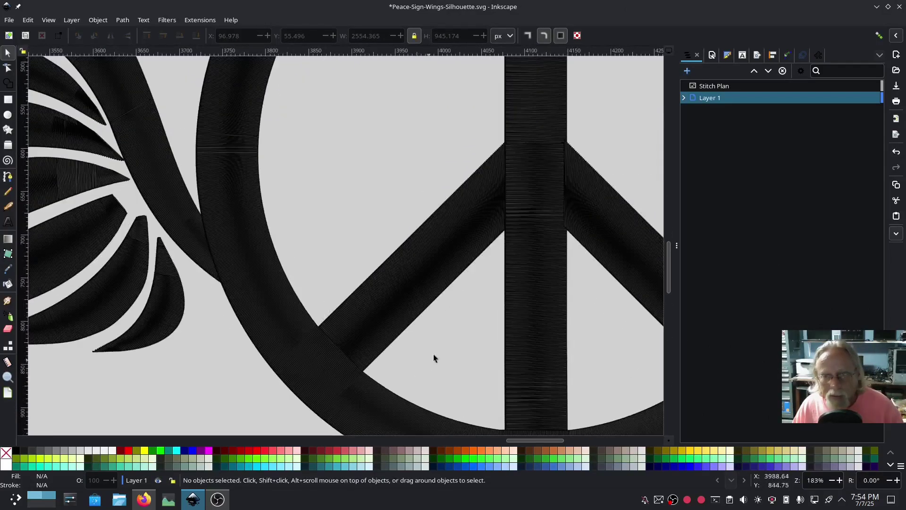
{"action": "scroll", "coordinate": [437, 357], "scroll_direction": "down", "scroll_amount": 5}
{"action": "scroll", "coordinate": [522, 379], "scroll_direction": "up", "scroll_amount": 1}
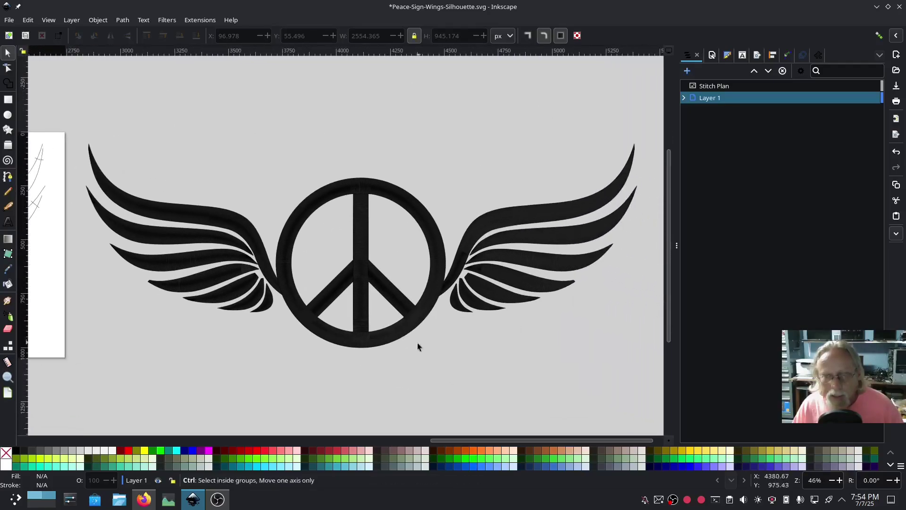
{"action": "scroll", "coordinate": [410, 353], "scroll_direction": "down", "scroll_amount": 2}
{"action": "left_click_drag", "start_coordinate": [348, 359], "coordinate": [422, 327]}
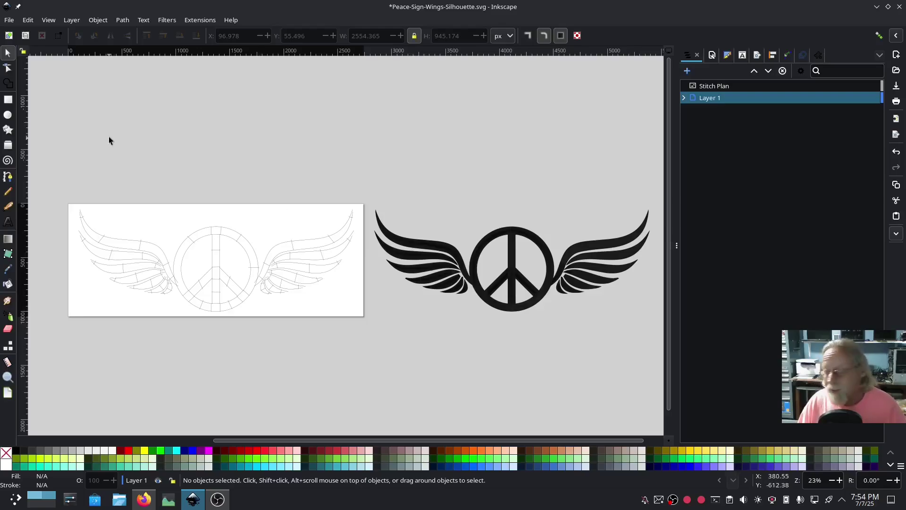
Import the peace-sign wings SVG from Downloads, place it above the page, and take a screenshot
{"action": "left_click", "coordinate": [9, 20]}
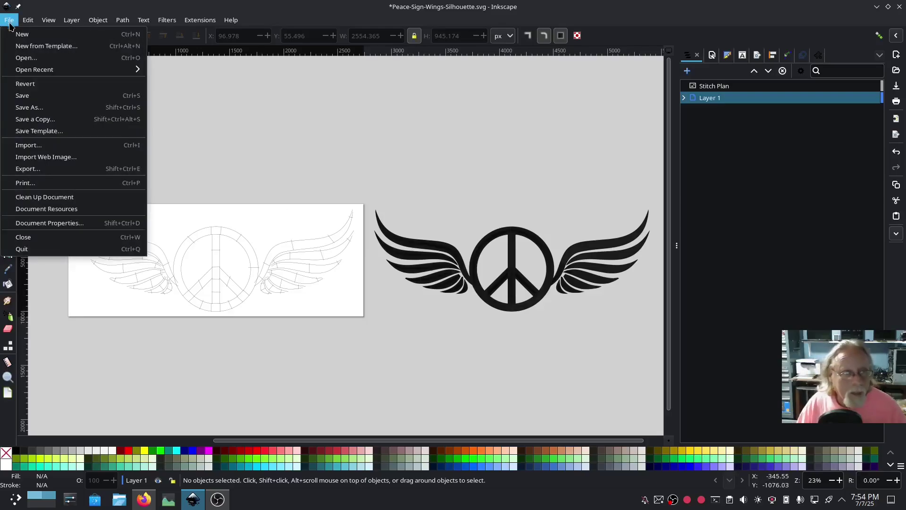
{"action": "left_click", "coordinate": [27, 146]}
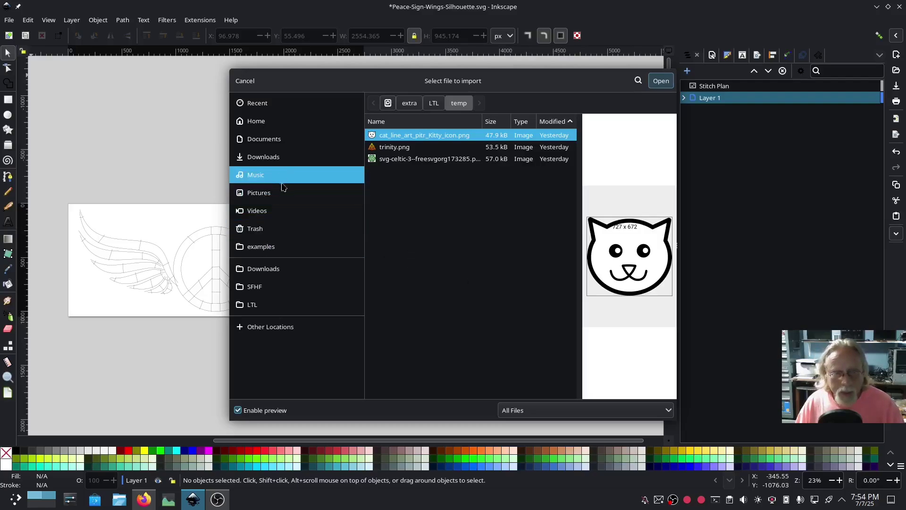
{"action": "left_click", "coordinate": [283, 269]}
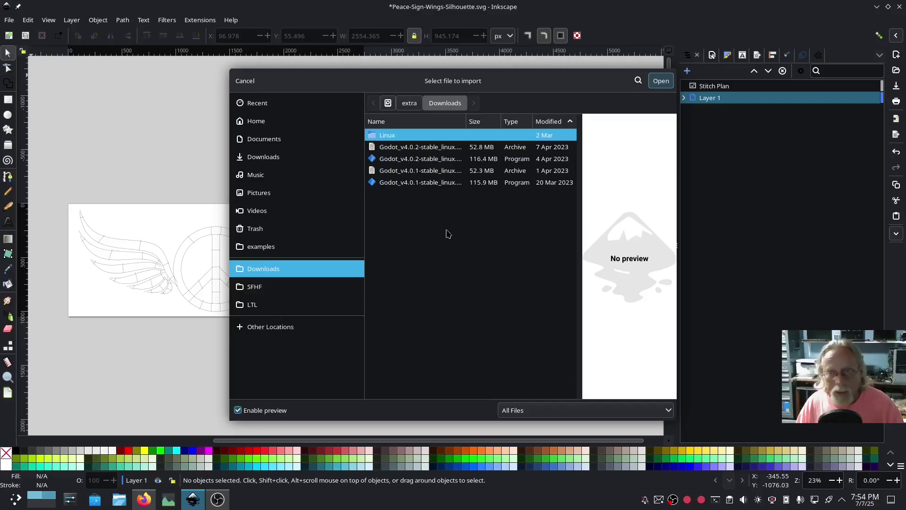
{"action": "left_click", "coordinate": [279, 151]}
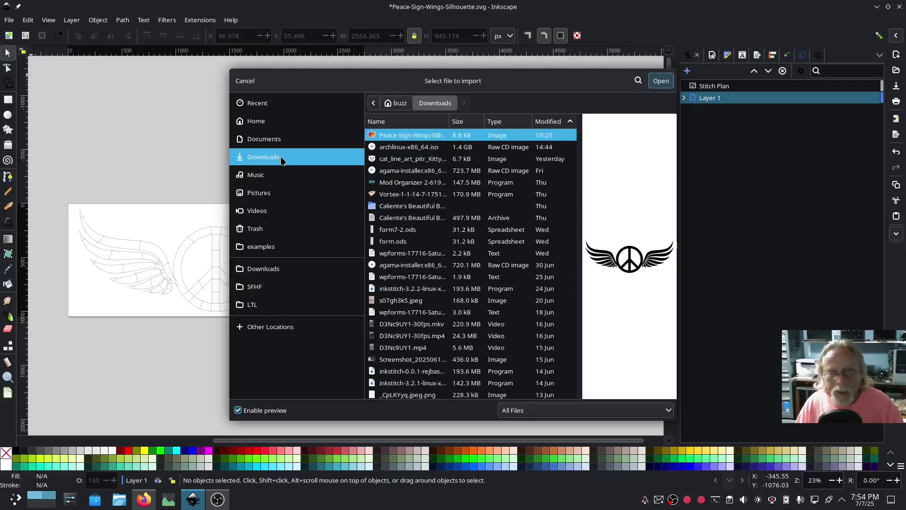
{"action": "left_click", "coordinate": [661, 81]}
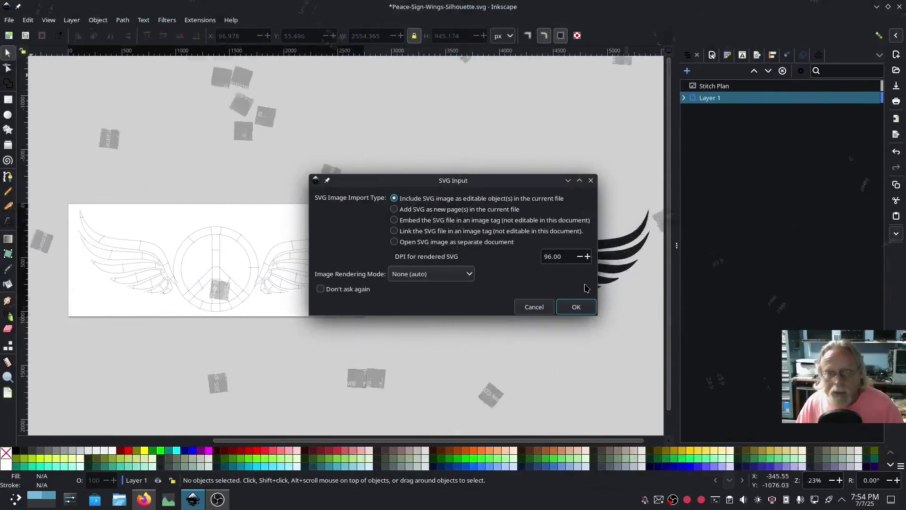
{"action": "left_click", "coordinate": [575, 307]}
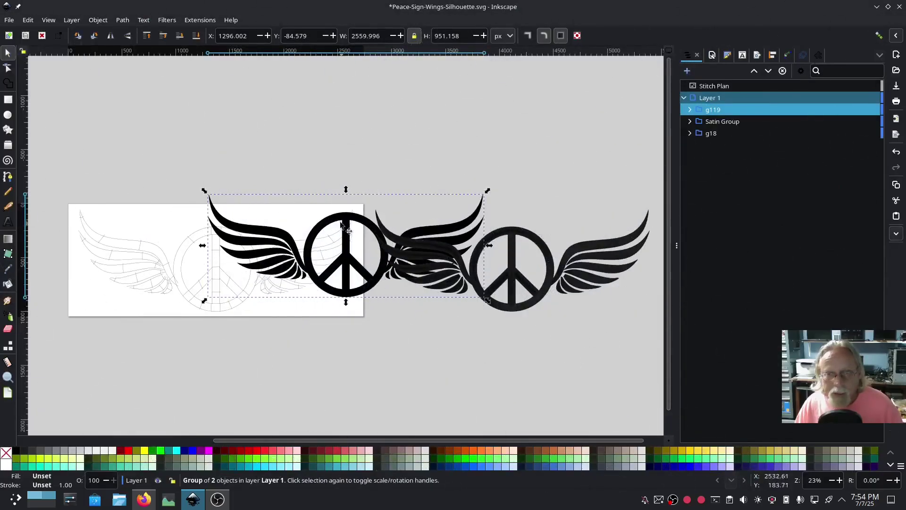
{"action": "left_click_drag", "start_coordinate": [344, 218], "coordinate": [250, 107]}
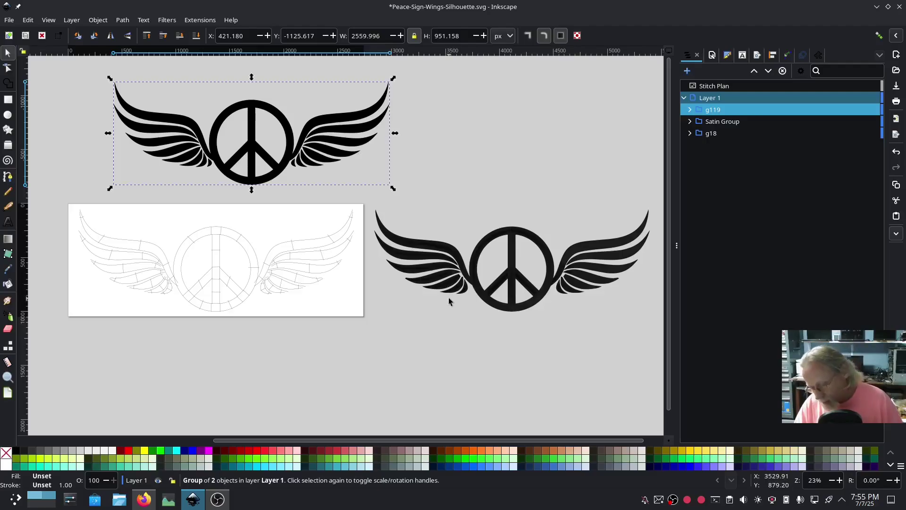
{"action": "key", "text": "Print"}
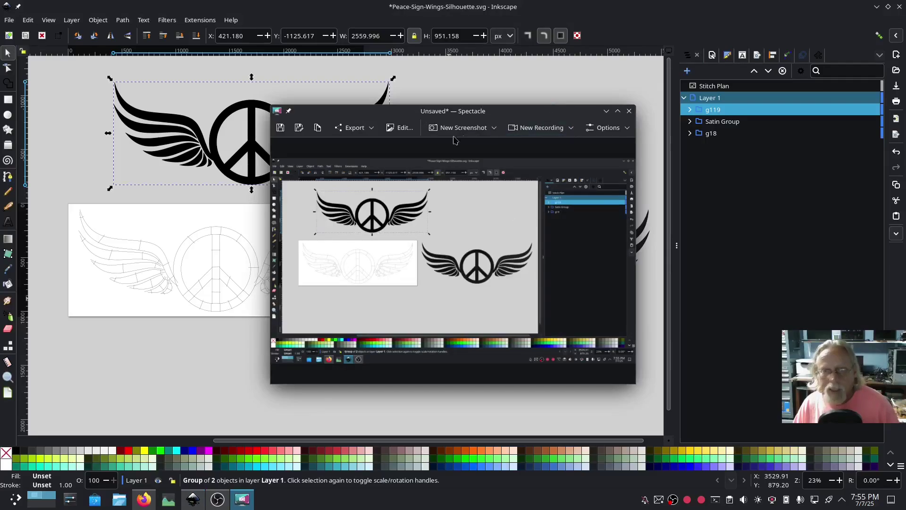
Save the screenshot as Screenshot_20250707_195518.png and close Spectacle
{"action": "left_click", "coordinate": [280, 128]}
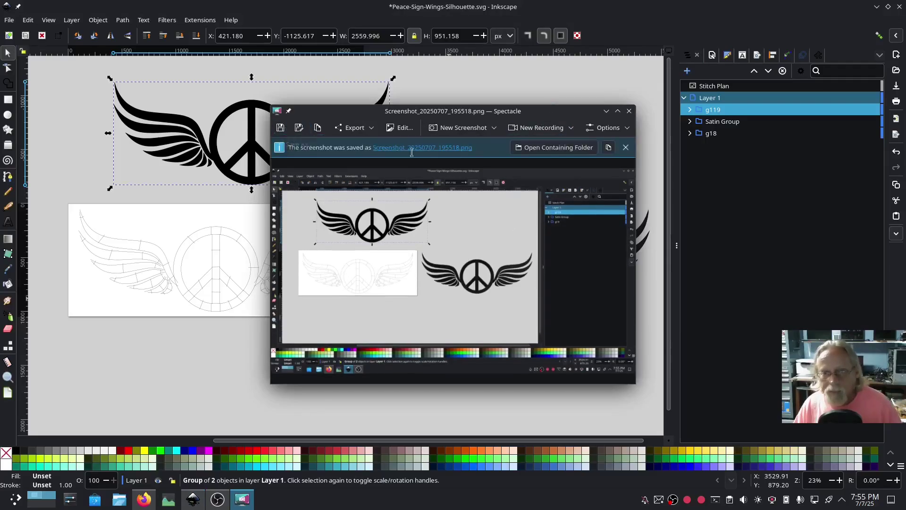
{"action": "left_click", "coordinate": [630, 112]}
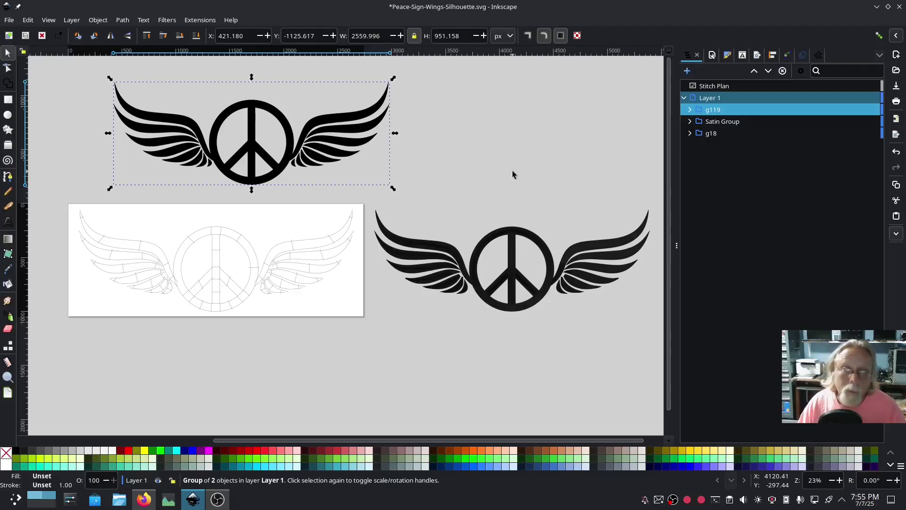
Clear the selection on the imported silhouette group g119 by clicking empty canvas
{"action": "left_click", "coordinate": [495, 159]}
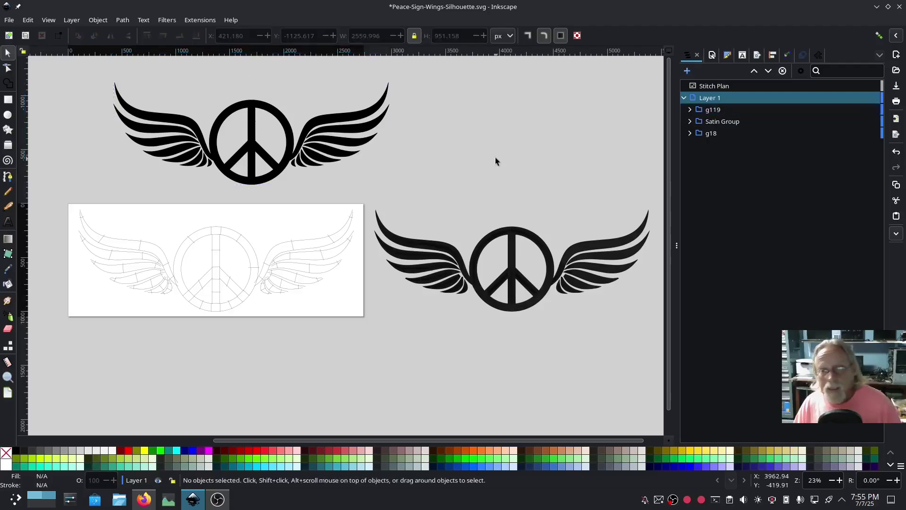